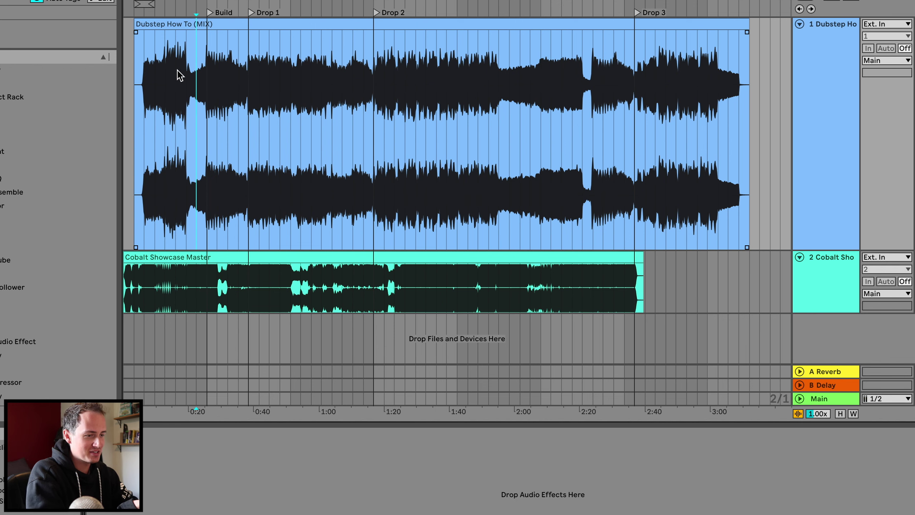
# - Zoom the timeline in around Drop 1, then back out to the whole song
pyautogui.moveTo(163, 41)
pyautogui.mouseDown()
pyautogui.moveTo(783, 146)
pyautogui.moveTo(759, 141)
pyautogui.mouseUp()
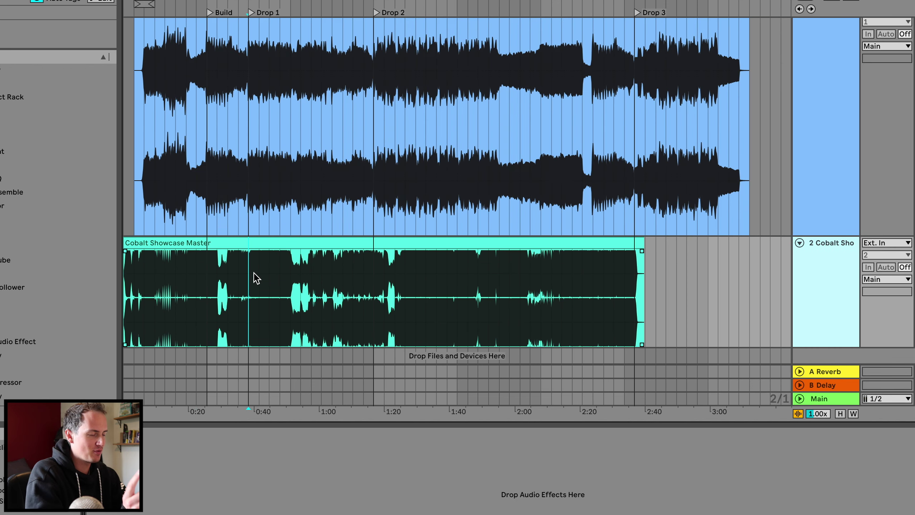
pyautogui.scroll(1, 253, 272)
pyautogui.scroll(-2, 256, 277)
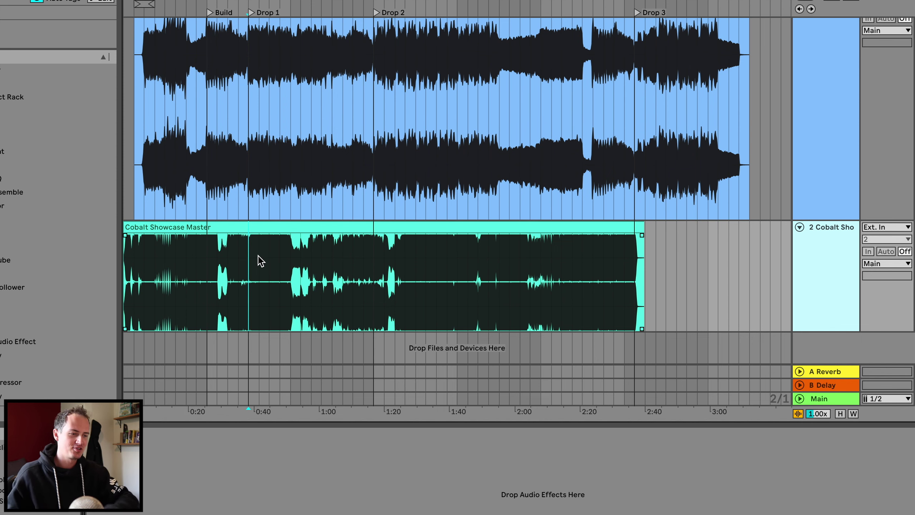
pyautogui.moveTo(256, 0); pyautogui.dragTo(256, 0)
pyautogui.hscroll(-10, 267, 245)
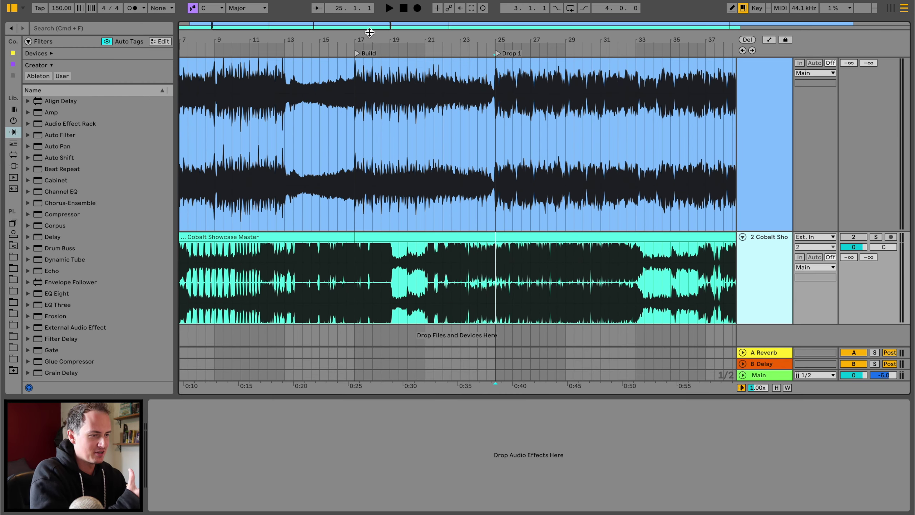
pyautogui.moveTo(374, 36); pyautogui.dragTo(252, 35)
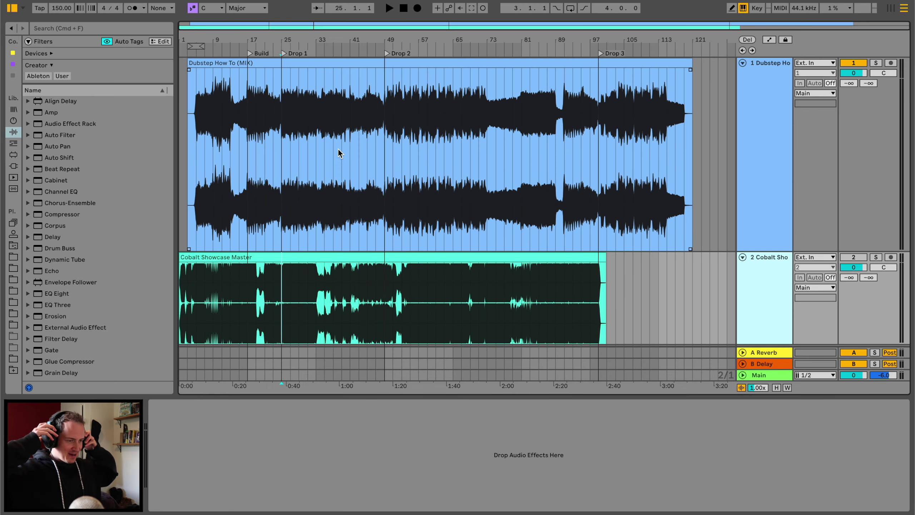
# - Play the mix from bar 25, jump ahead to around bar 60, then stop
pyautogui.moveTo(285, 41); pyautogui.dragTo(338, 129)
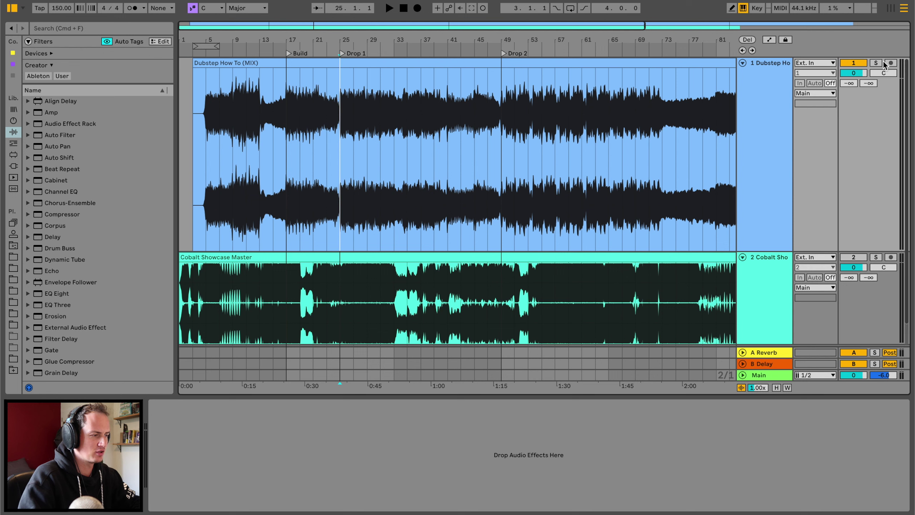
pyautogui.press('space')
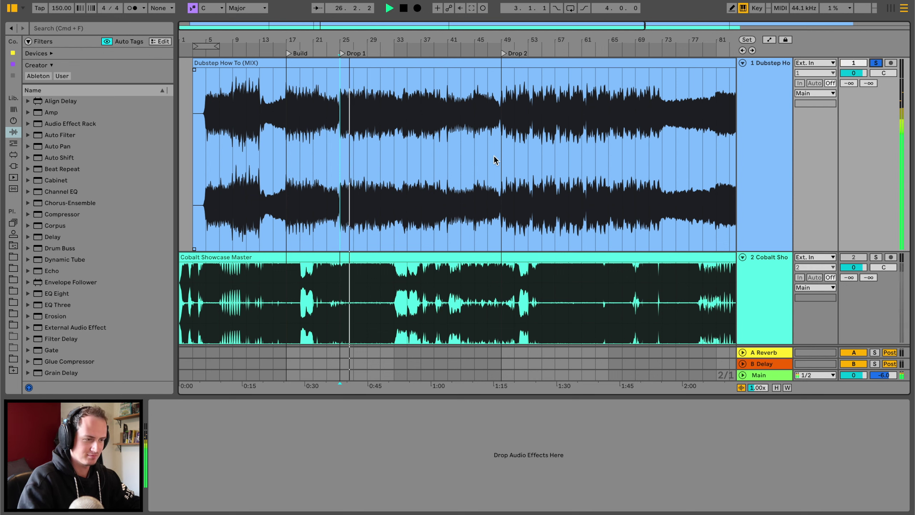
pyautogui.hscroll(5, 493, 154)
pyautogui.click(494, 157)
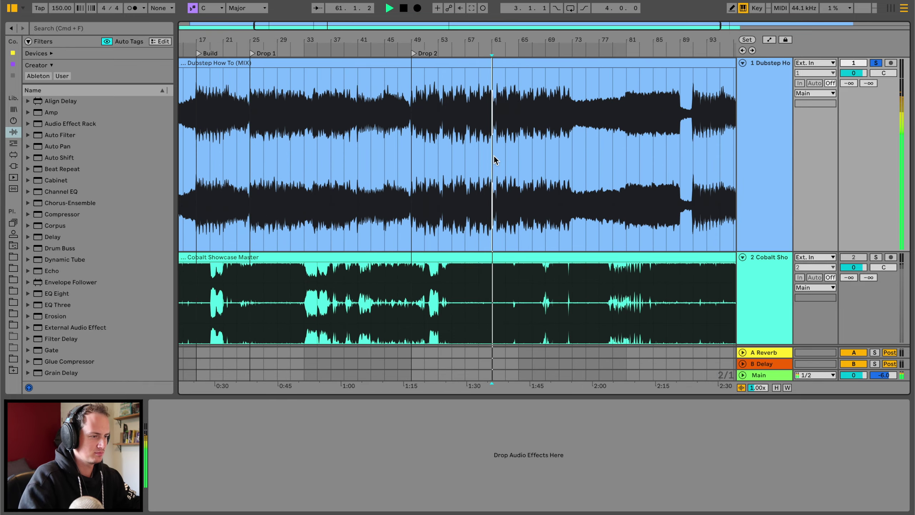
pyautogui.hscroll(3, 494, 157)
pyautogui.hscroll(5, 494, 157)
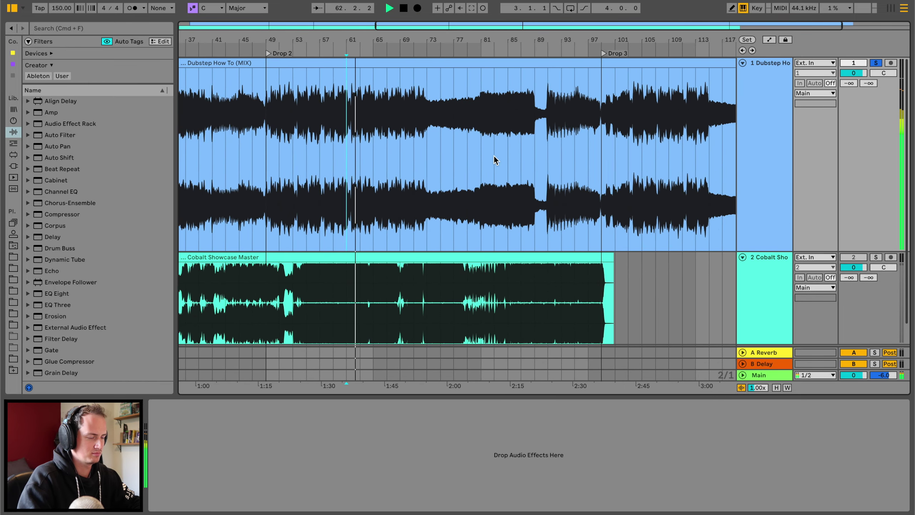
pyautogui.press('space')
# - Set a new playback start and add EQ Eight to the Dubstep How To (MIX) track
pyautogui.moveTo(513, 41); pyautogui.dragTo(552, 41)
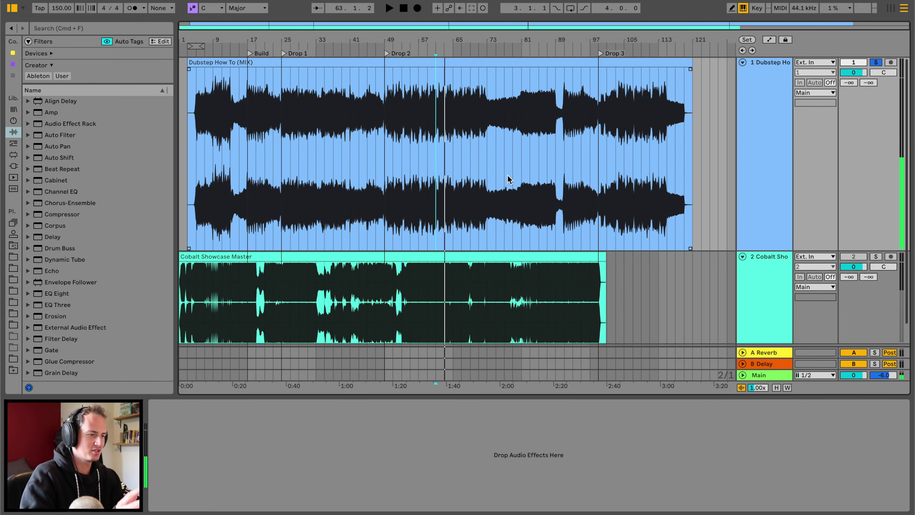
pyautogui.scroll(-1, 509, 164)
pyautogui.click(512, 154)
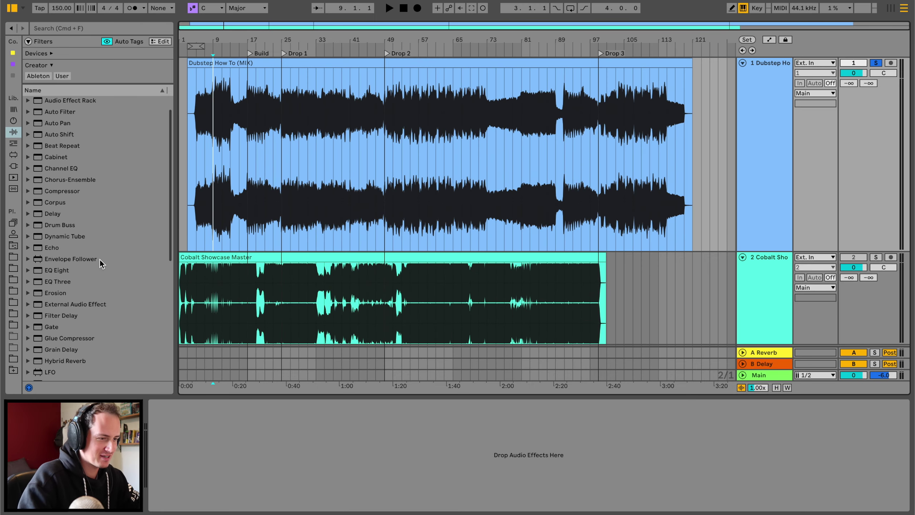
pyautogui.moveTo(63, 272); pyautogui.dragTo(340, 146)
# - Audition the mix and make EQ band 1 a steep 48 dB low cut near 66 Hz
pyautogui.moveTo(276, 38); pyautogui.dragTo(277, 73)
pyautogui.press('space')
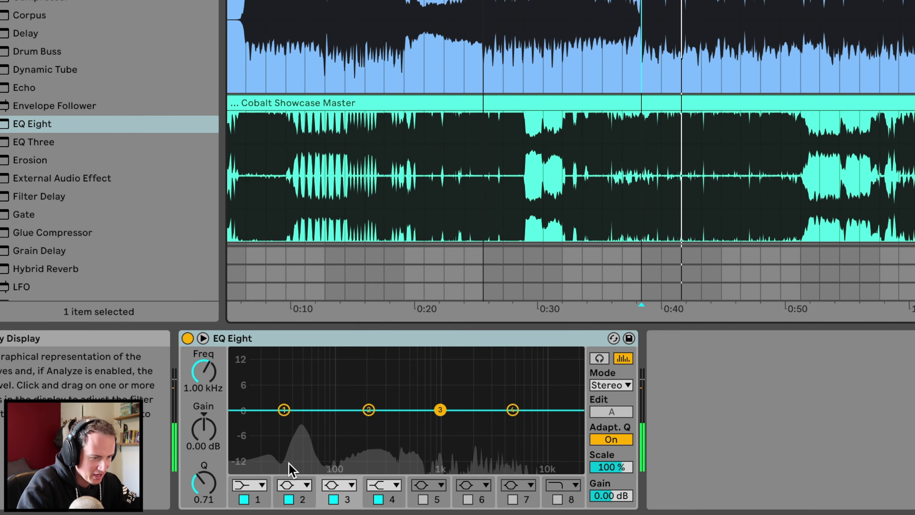
pyautogui.press('space')
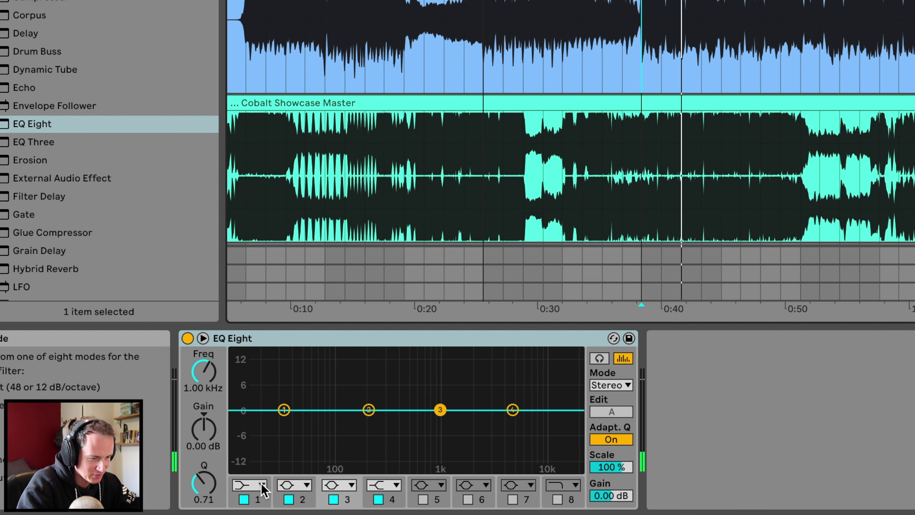
pyautogui.click(283, 409)
pyautogui.click(248, 484)
pyautogui.click(249, 501)
pyautogui.press('space')
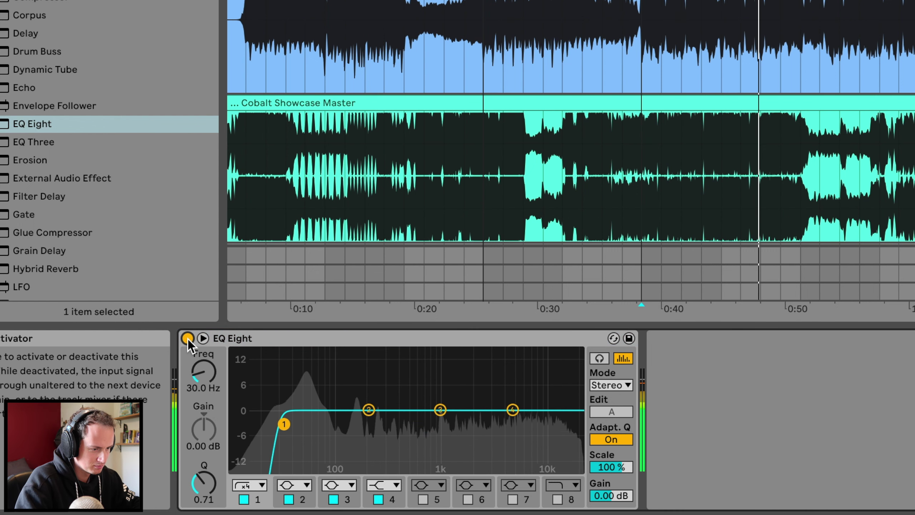
pyautogui.moveTo(197, 360)
pyautogui.mouseDown()
pyautogui.moveTo(198, 350)
pyautogui.moveTo(197, 358)
pyautogui.mouseUp()
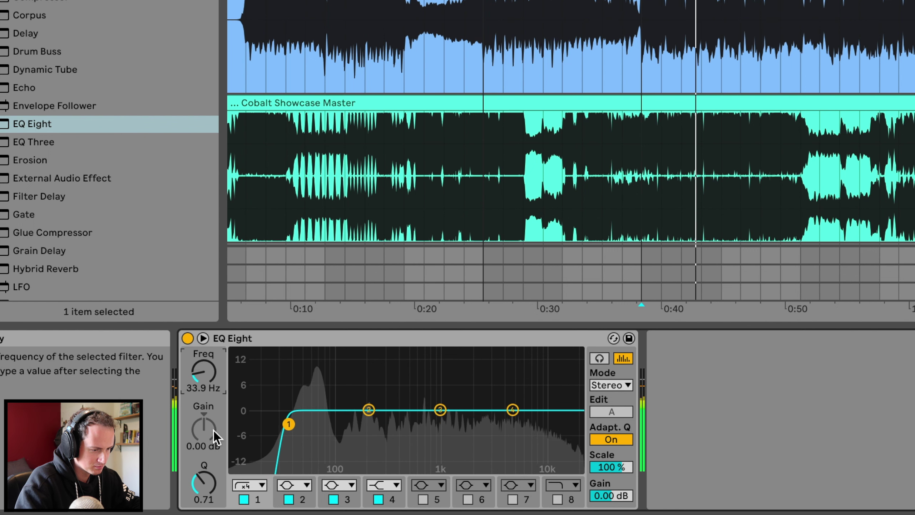
# - Switch band 1 to the gentler 12 dB/oct low cut at about 26.6 Hz, then listen
pyautogui.click(247, 482)
pyautogui.click(248, 511)
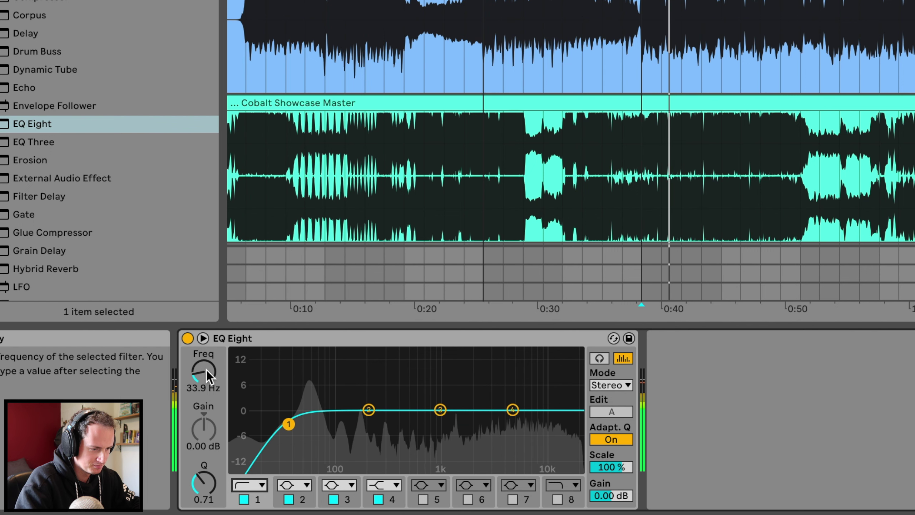
pyautogui.moveTo(213, 392); pyautogui.dragTo(206, 370)
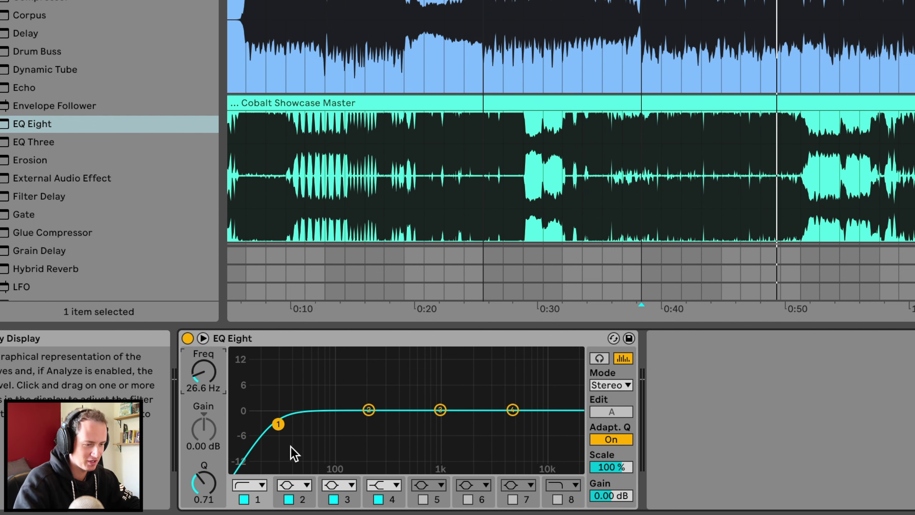
pyautogui.press('space')
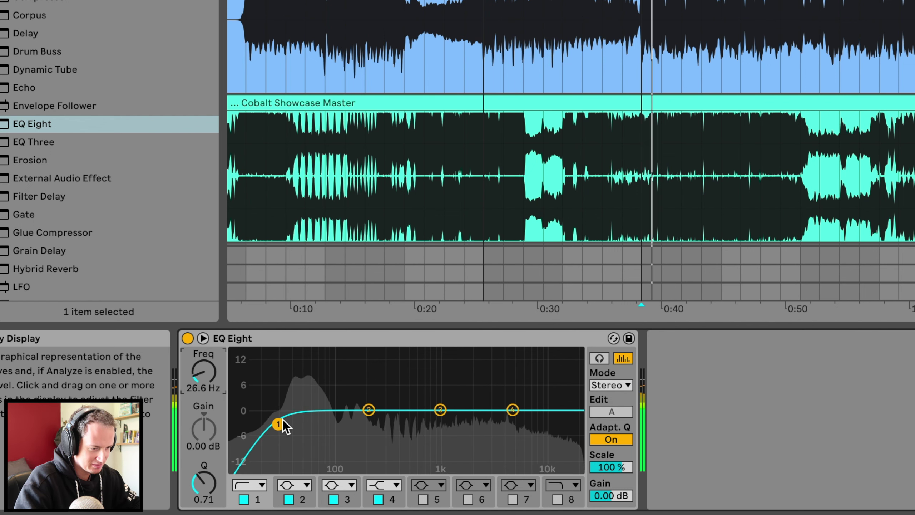
pyautogui.press('space')
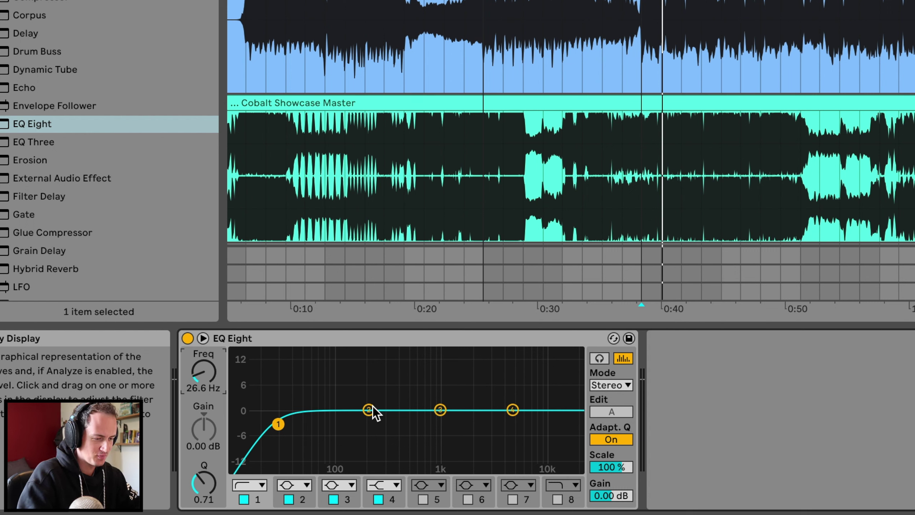
# - Boost band 2 narrowly to about 12.8 dB and sweep it to around 612 Hz
pyautogui.moveTo(375, 413); pyautogui.dragTo(379, 370)
pyautogui.moveTo(203, 483); pyautogui.dragTo(203, 465)
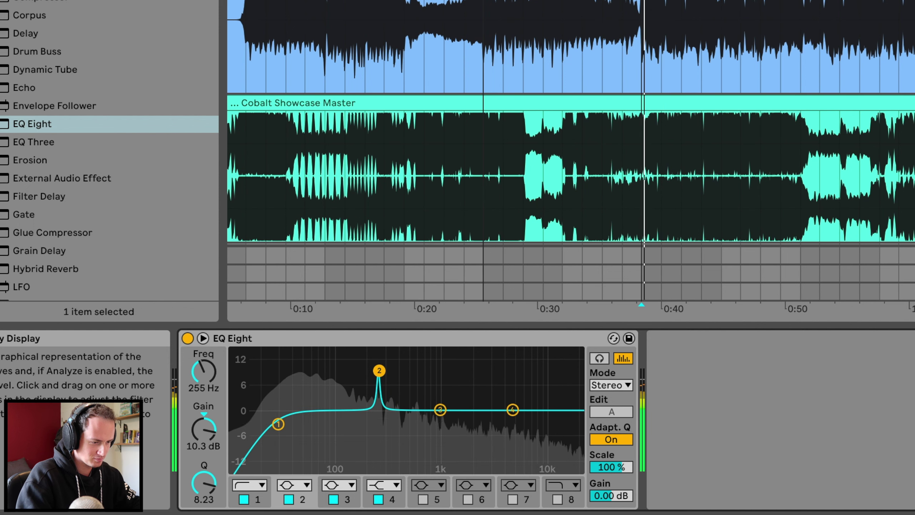
pyautogui.moveTo(379, 370); pyautogui.dragTo(418, 352)
pyautogui.press('space')
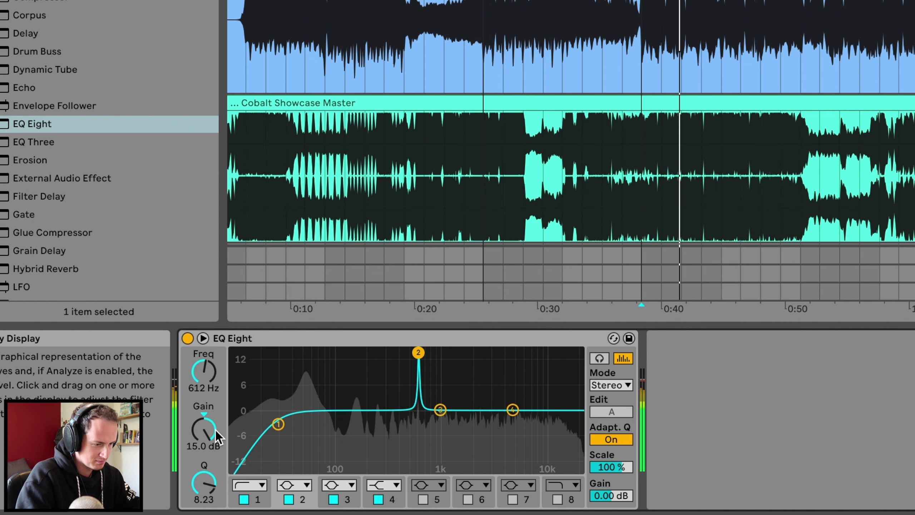
pyautogui.moveTo(209, 430); pyautogui.dragTo(203, 472)
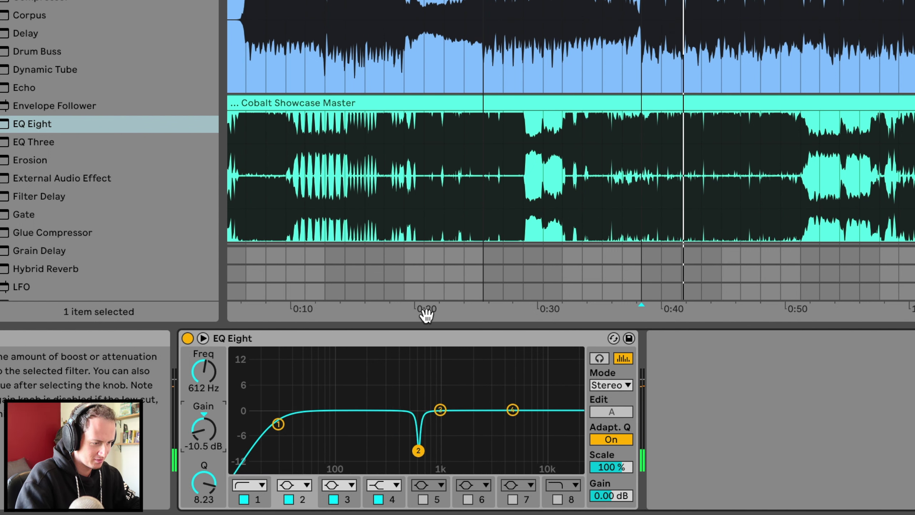
# - Boost band 3 narrowly by 15 dB, sweep it to 1.41 kHz, then turn it into a -6 dB cut
pyautogui.moveTo(439, 410); pyautogui.dragTo(437, 352)
pyautogui.moveTo(198, 482); pyautogui.dragTo(199, 425)
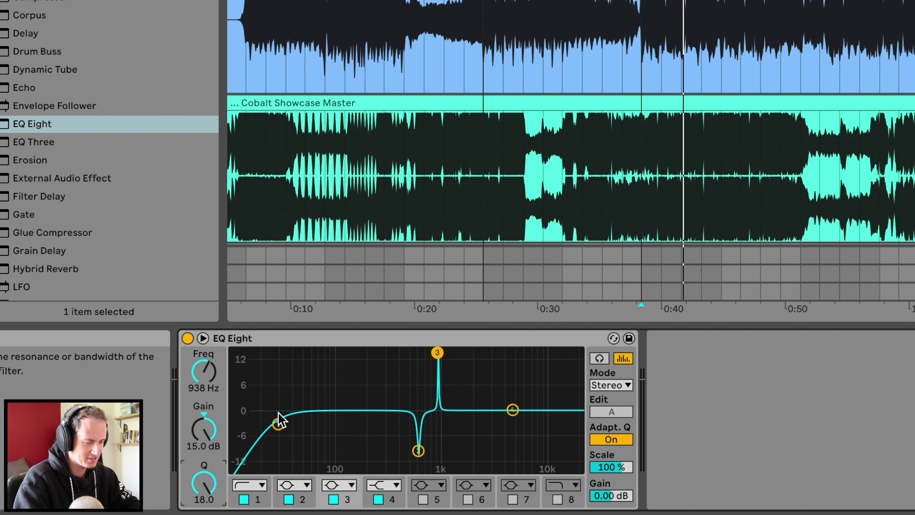
pyautogui.moveTo(441, 352); pyautogui.dragTo(442, 353)
pyautogui.press('space')
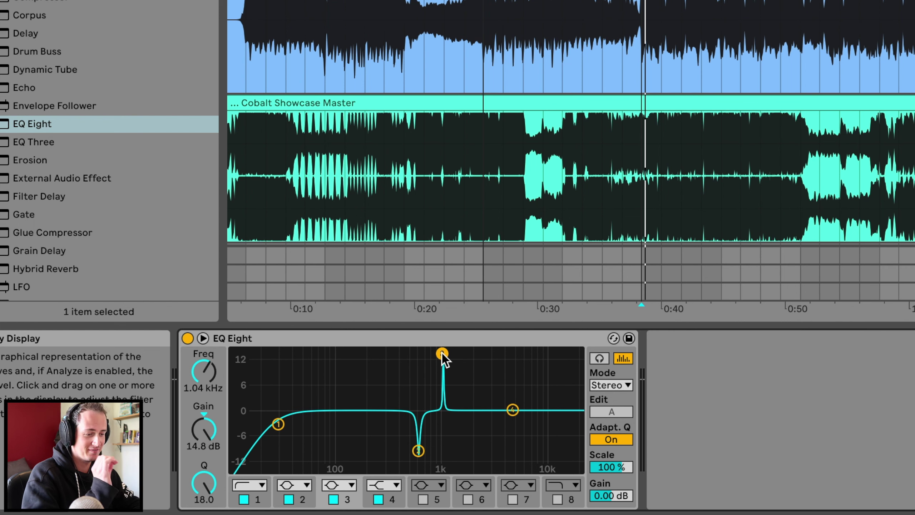
pyautogui.moveTo(442, 353); pyautogui.dragTo(455, 352)
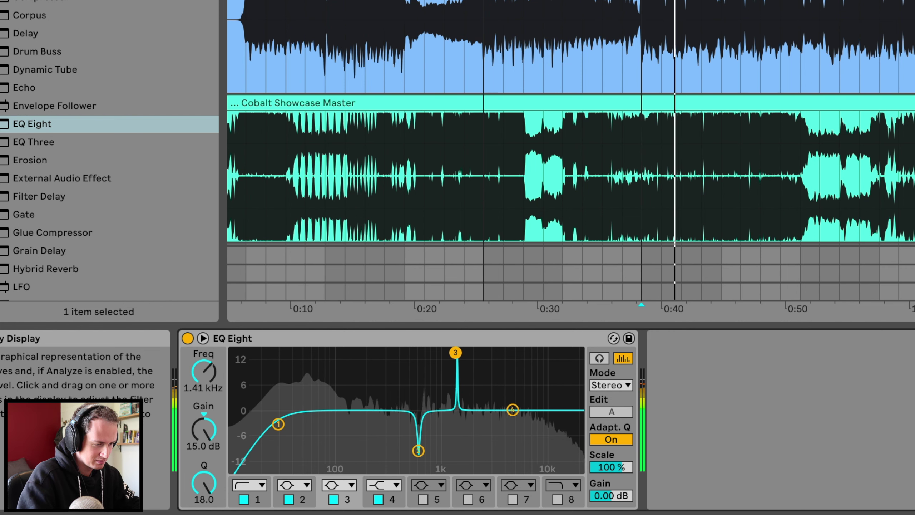
pyautogui.press('space')
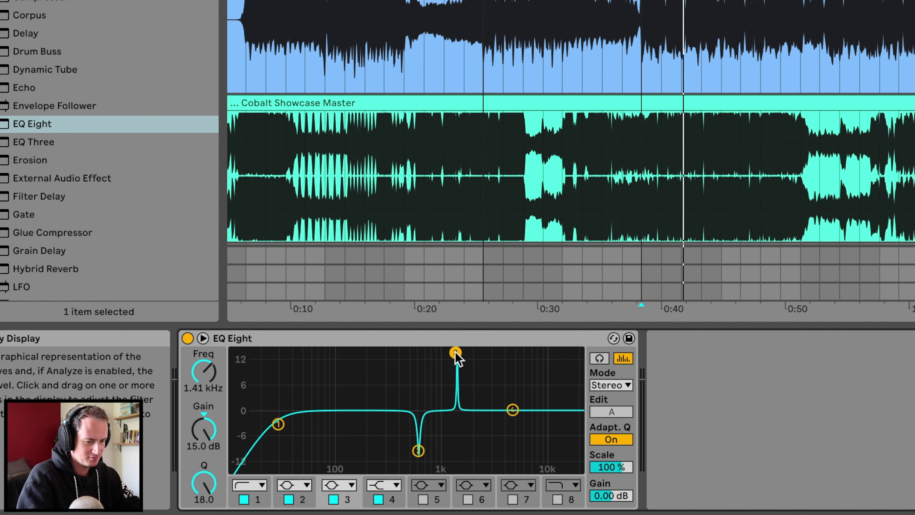
pyautogui.press('space')
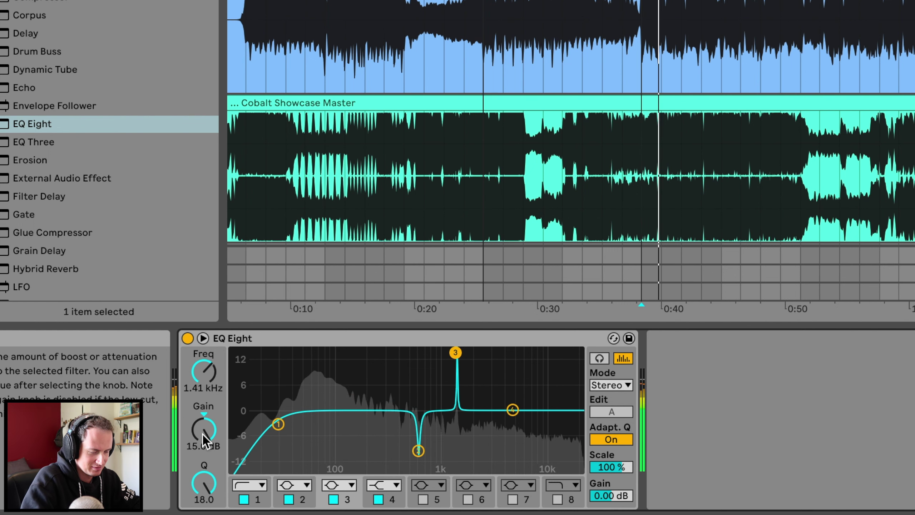
pyautogui.moveTo(203, 435); pyautogui.dragTo(203, 465)
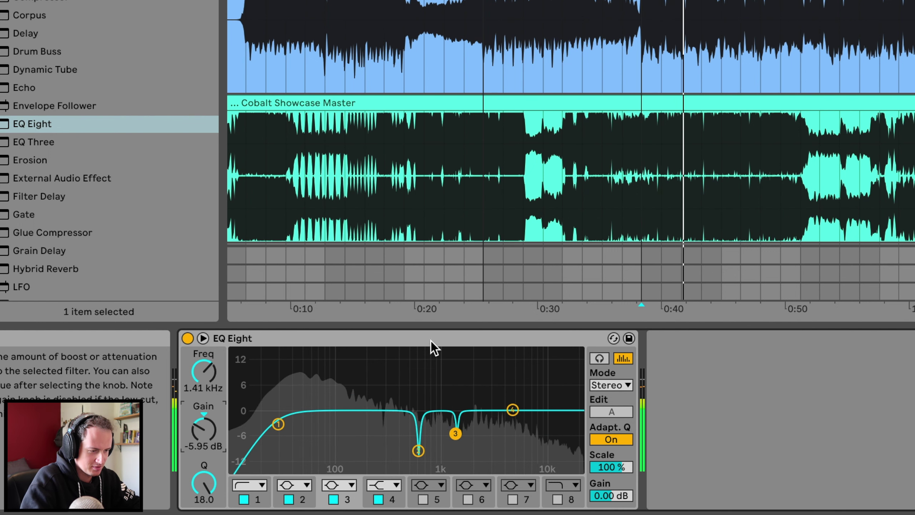
pyautogui.click(473, 485)
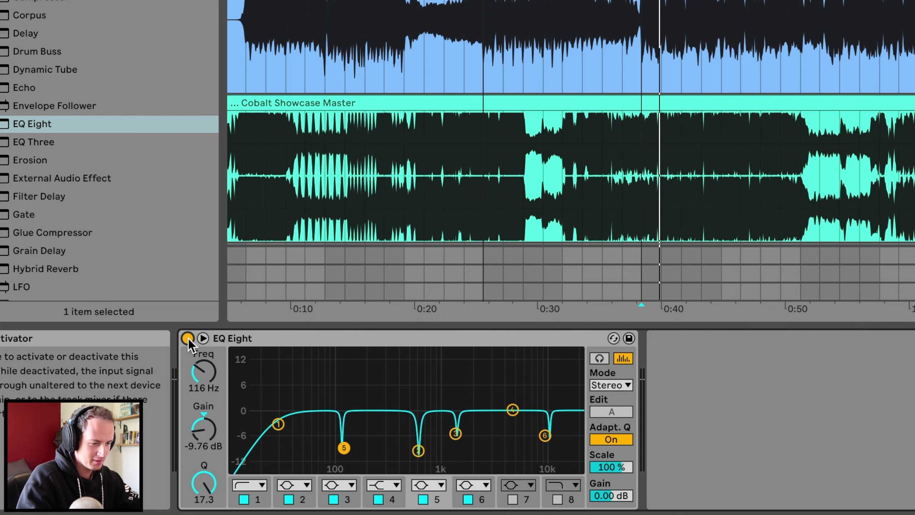
pyautogui.click(187, 338)
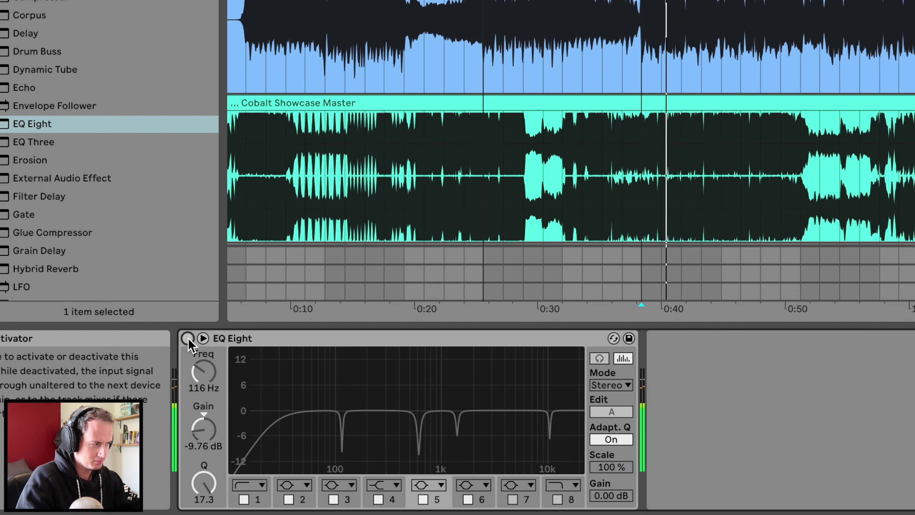
pyautogui.click(188, 338)
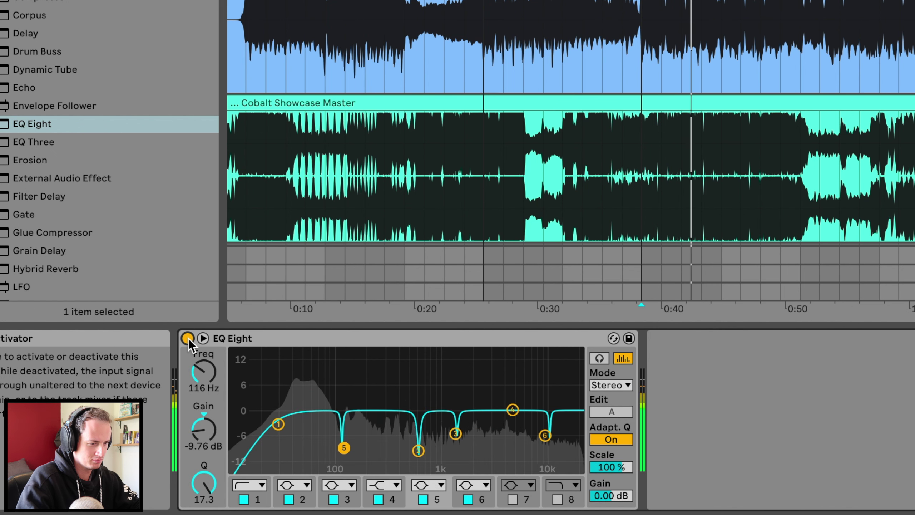
pyautogui.click(188, 339)
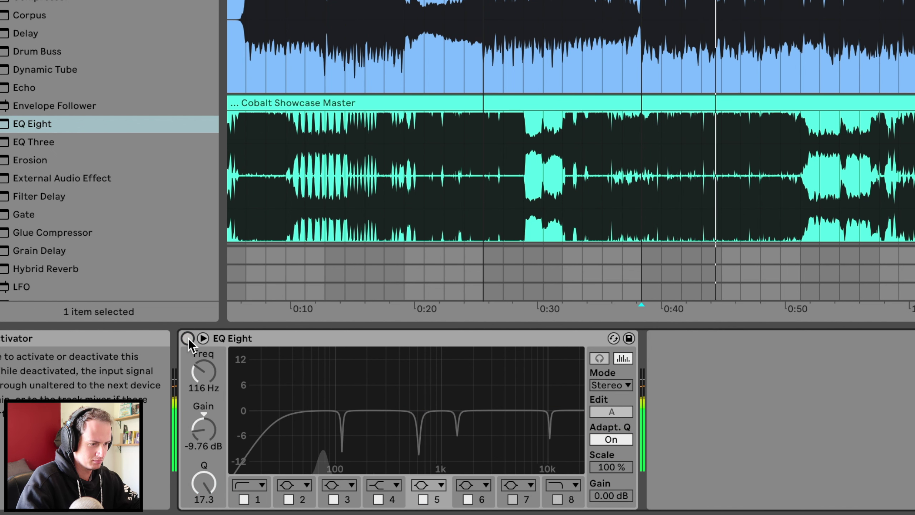
pyautogui.click(188, 338)
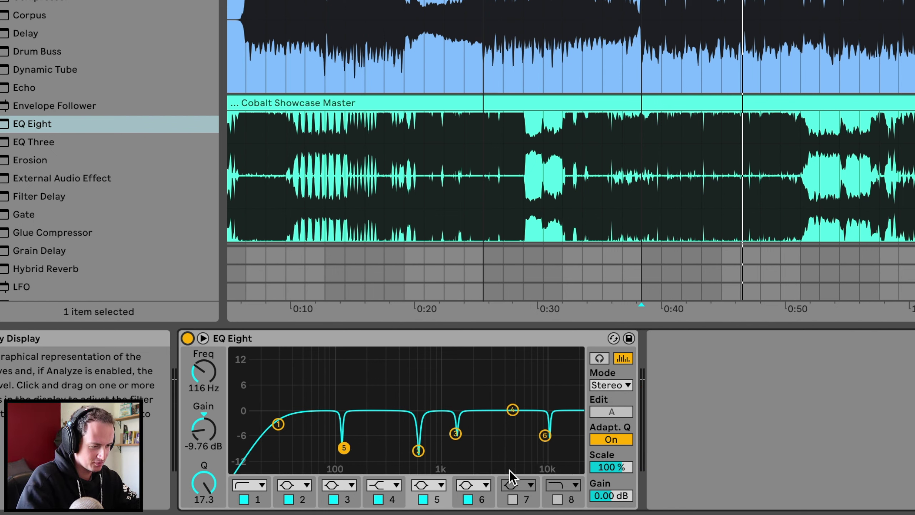
pyautogui.click(418, 450)
pyautogui.press('space')
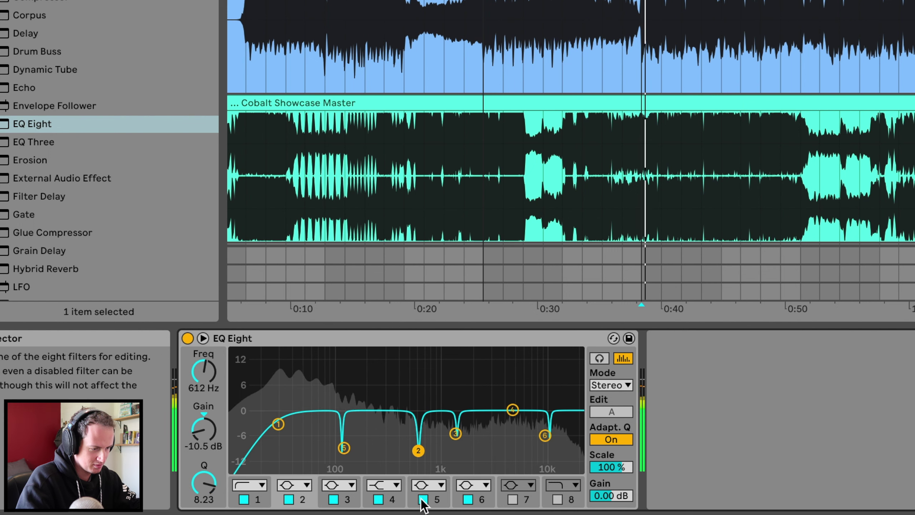
pyautogui.click(423, 499)
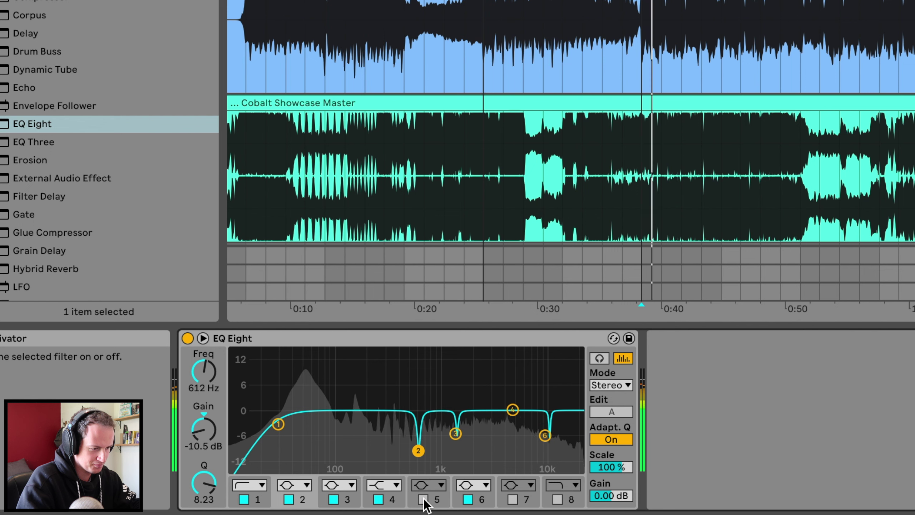
pyautogui.click(423, 499)
pyautogui.click(423, 500)
pyautogui.click(422, 499)
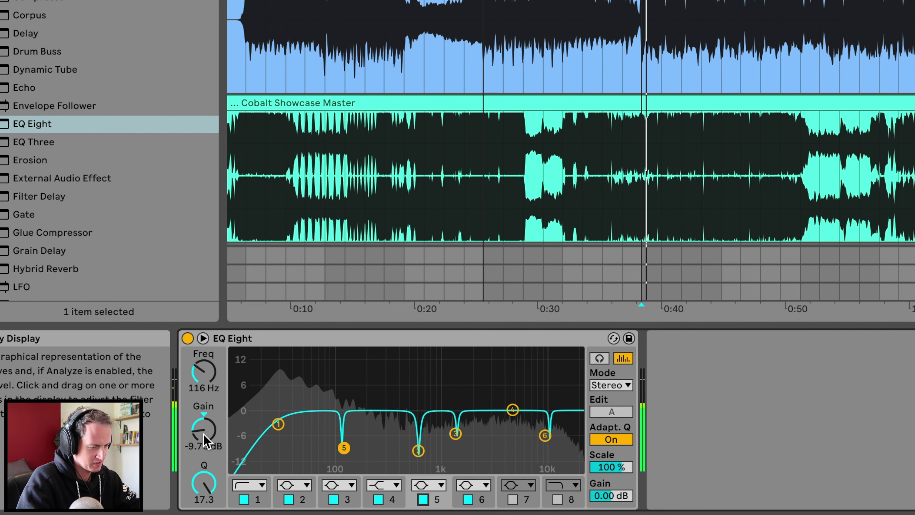
# - Make the 118 Hz, 612 Hz (about -4 dB) and 1.41 kHz cuts shallower, A/B-ing the EQ
pyautogui.moveTo(203, 434)
pyautogui.mouseDown()
pyautogui.moveTo(203, 423)
pyautogui.moveTo(203, 447)
pyautogui.mouseUp()
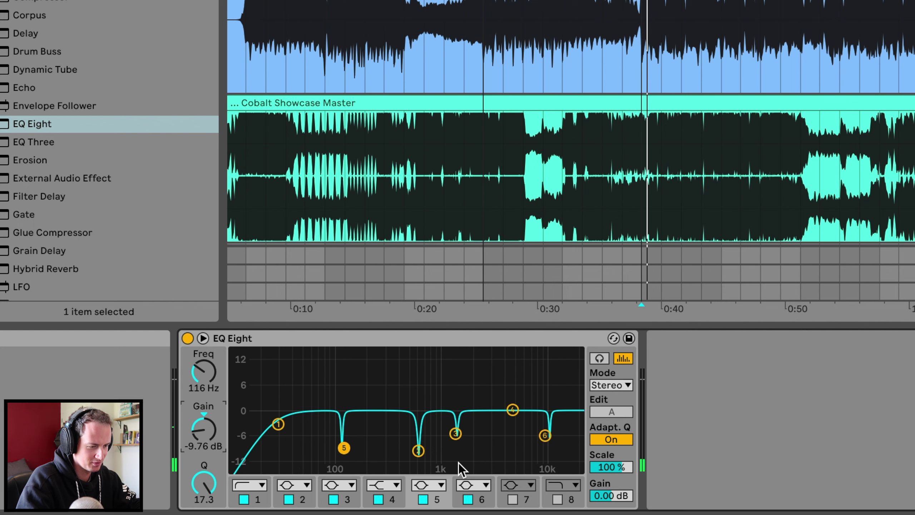
pyautogui.click(289, 499)
pyautogui.click(288, 500)
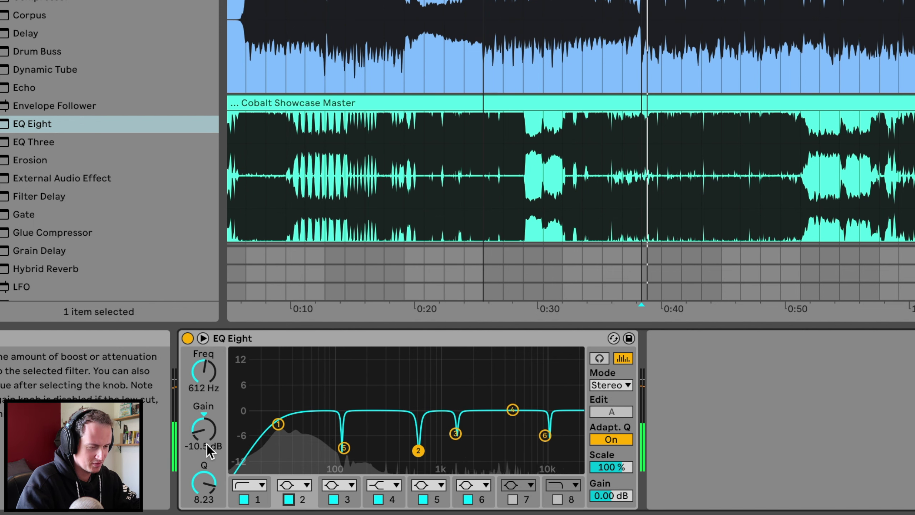
pyautogui.moveTo(207, 444)
pyautogui.mouseDown()
pyautogui.moveTo(215, 407)
pyautogui.moveTo(214, 434)
pyautogui.mouseUp()
pyautogui.click(455, 433)
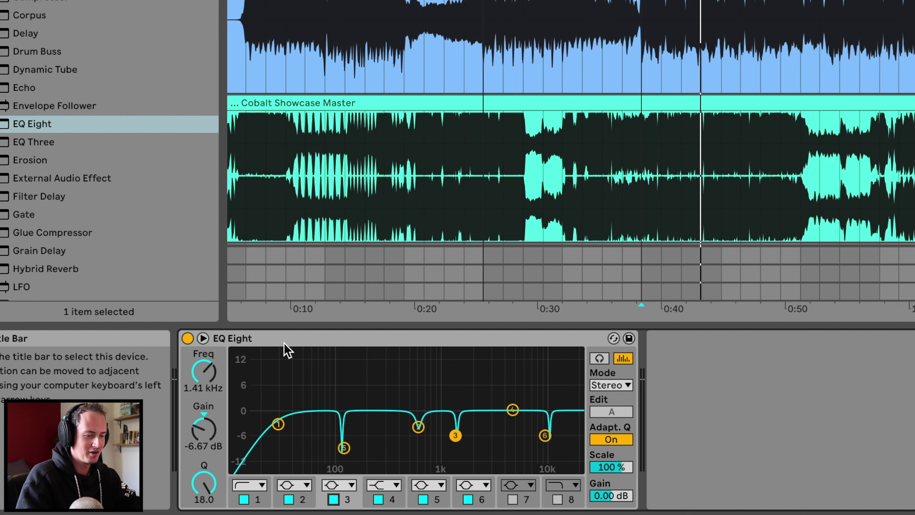
pyautogui.click(187, 338)
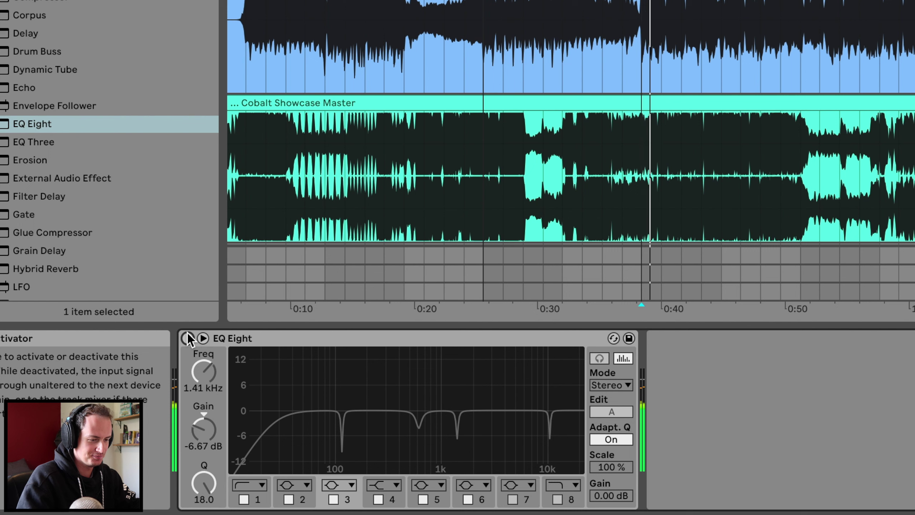
pyautogui.click(187, 338)
pyautogui.click(187, 338)
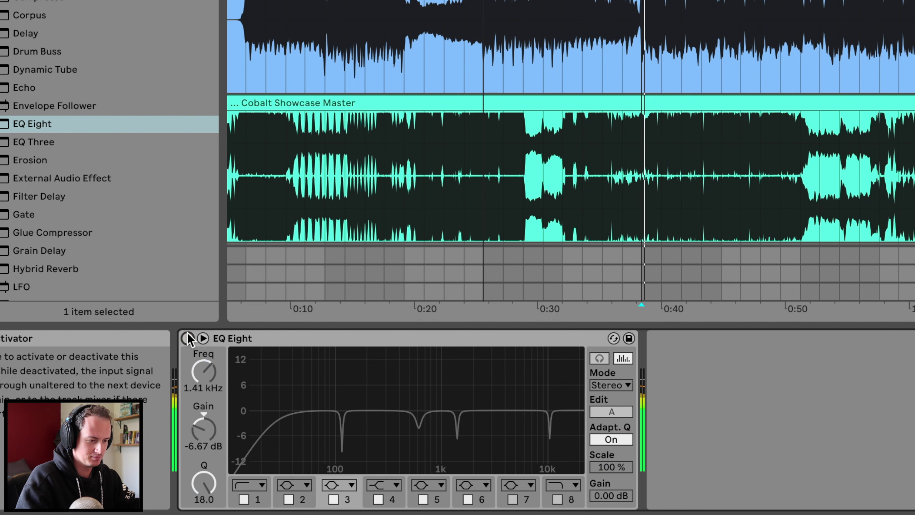
pyautogui.click(188, 336)
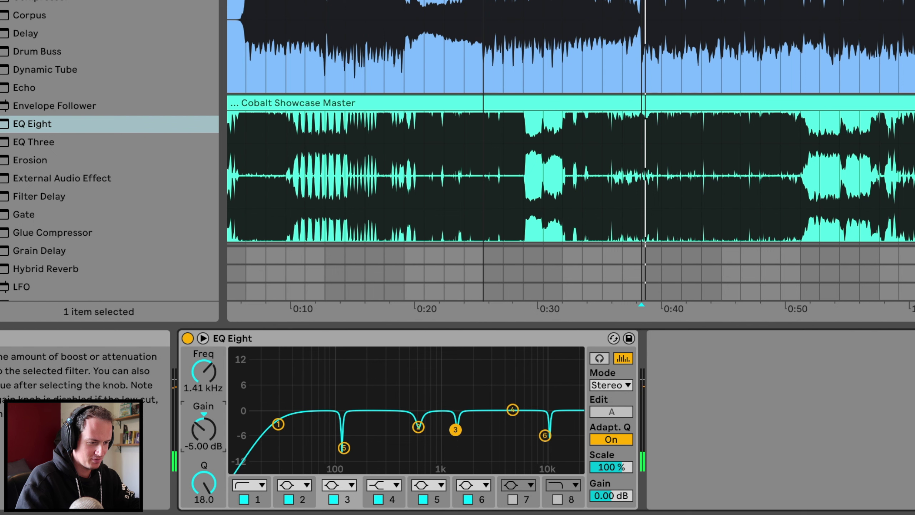
# - Raise the 10.4 kHz cut to about -3 dB and add a 159 Hz cut at -5.48 dB
pyautogui.click(545, 435)
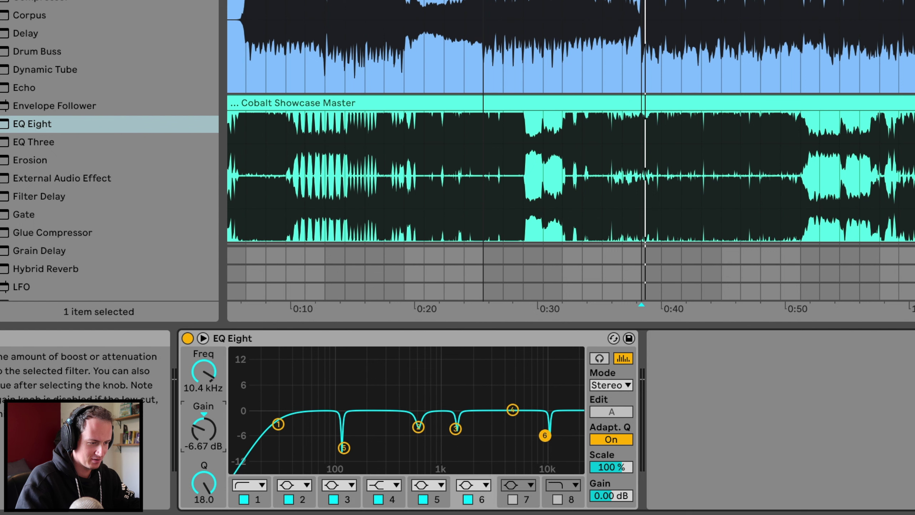
pyautogui.moveTo(545, 434); pyautogui.dragTo(545, 420)
pyautogui.moveTo(202, 429); pyautogui.dragTo(203, 427)
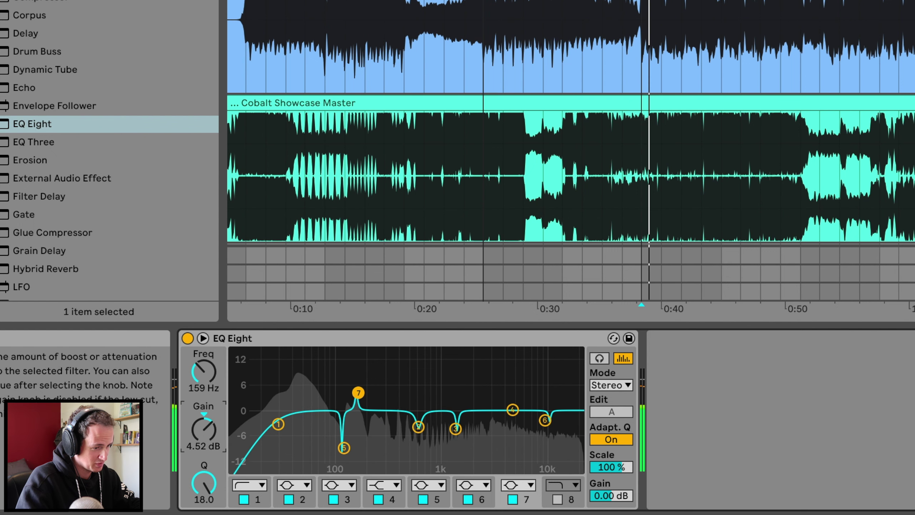
pyautogui.press('space')
pyautogui.moveTo(203, 428); pyautogui.dragTo(203, 477)
pyautogui.press('space')
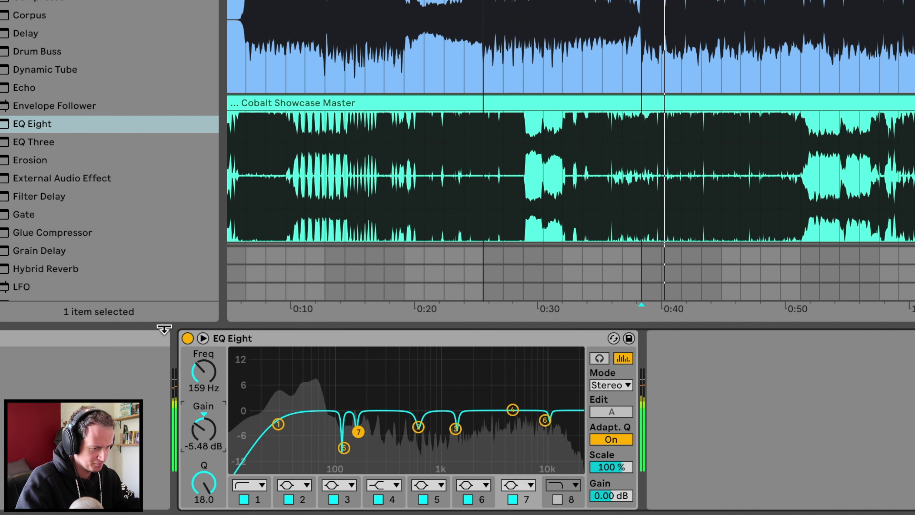
pyautogui.click(187, 338)
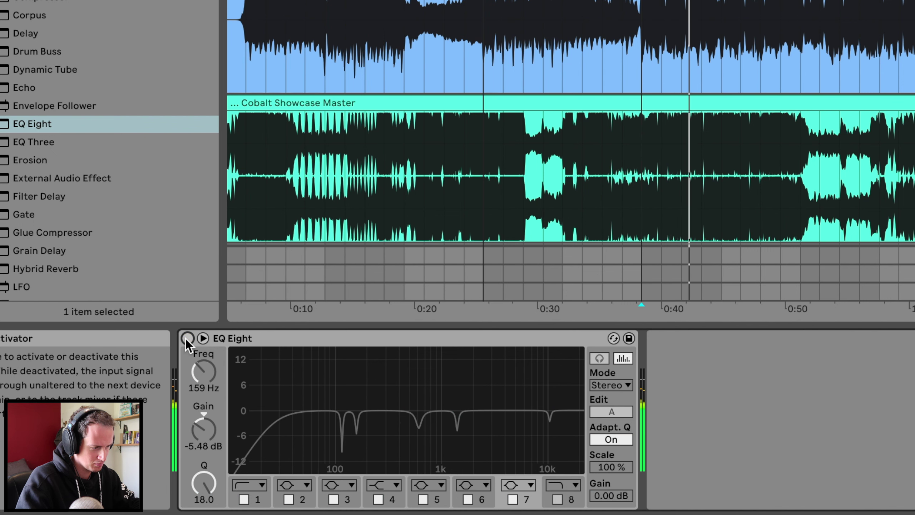
pyautogui.click(187, 339)
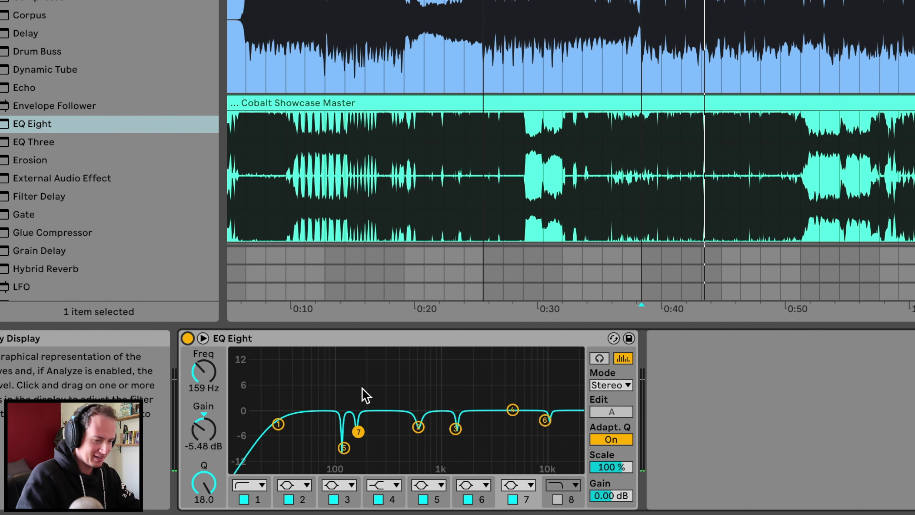
pyautogui.scroll(-3, 605, 128)
pyautogui.hscroll(3, 605, 128)
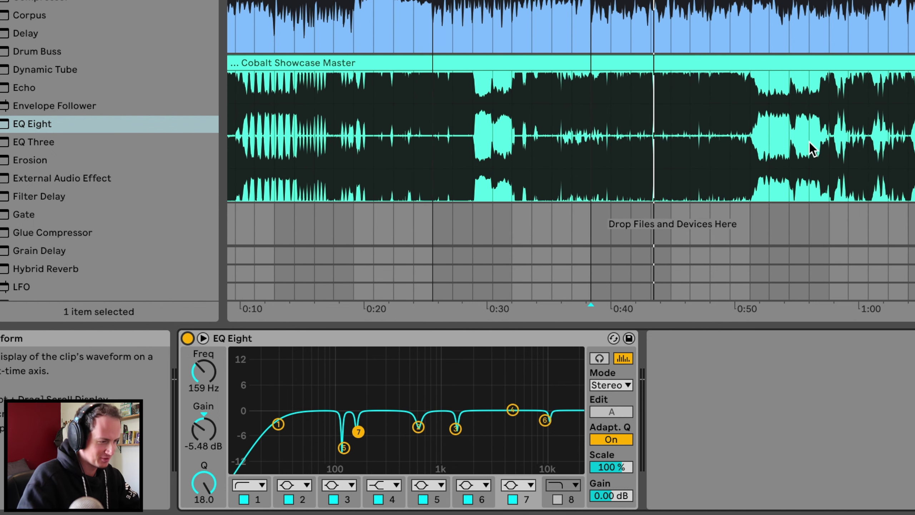
pyautogui.scroll(3, 674, 100)
pyautogui.hscroll(6, 674, 100)
pyautogui.click(914, 61)
pyautogui.press('space')
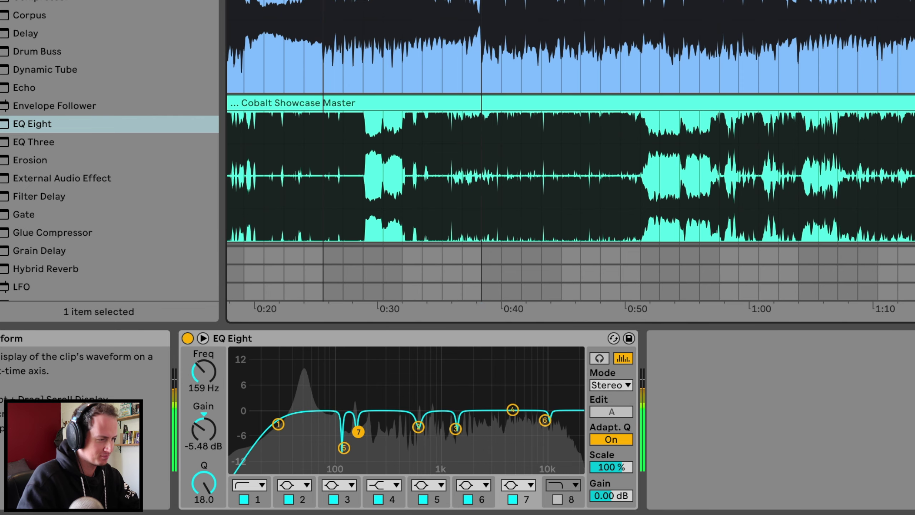
pyautogui.hscroll(6, 393, 185)
pyautogui.click(188, 338)
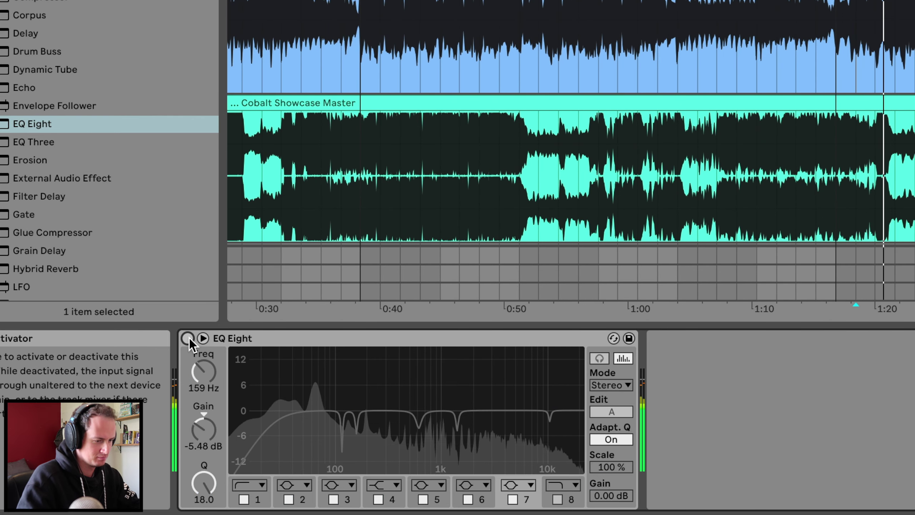
pyautogui.click(188, 338)
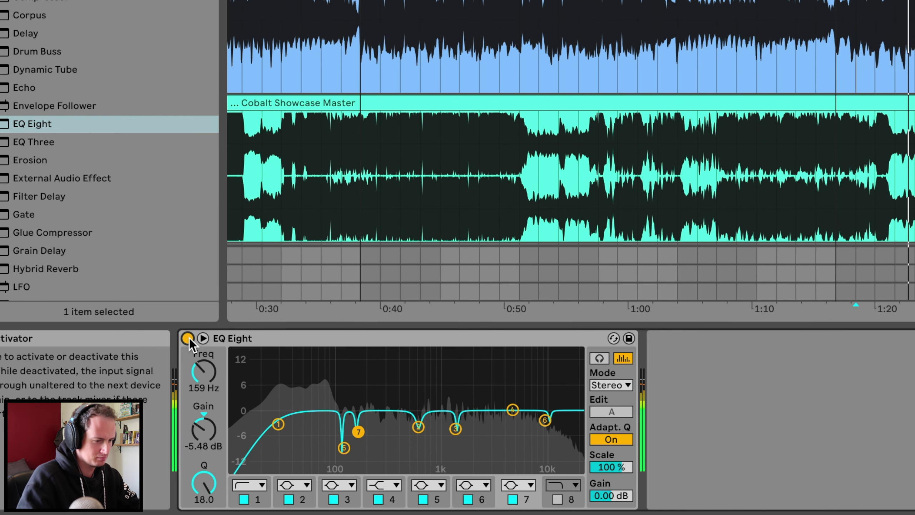
pyautogui.click(187, 338)
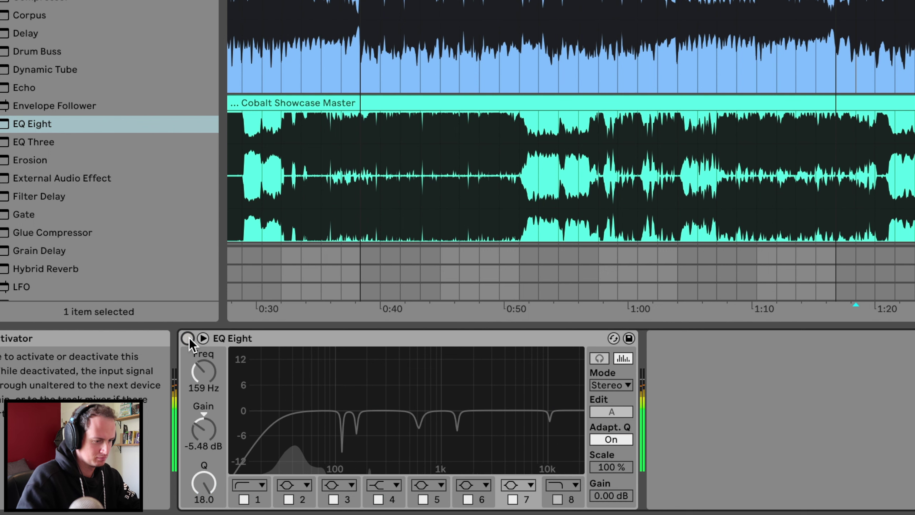
pyautogui.click(188, 338)
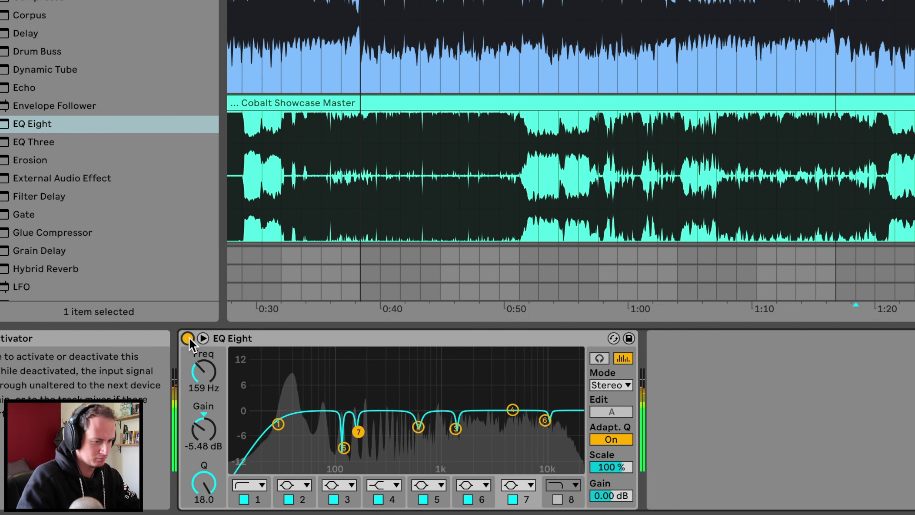
pyautogui.click(278, 424)
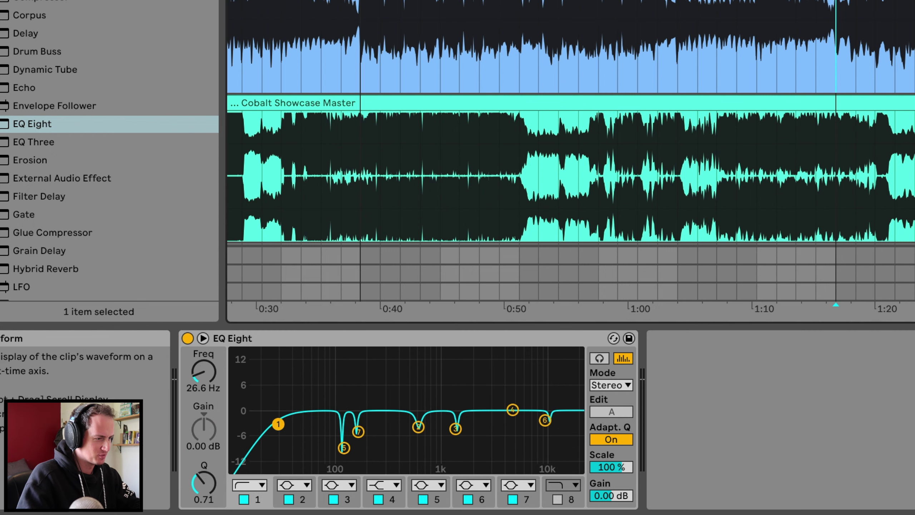
pyautogui.moveTo(722, 1); pyautogui.dragTo(517, 43)
pyautogui.click(655, 2)
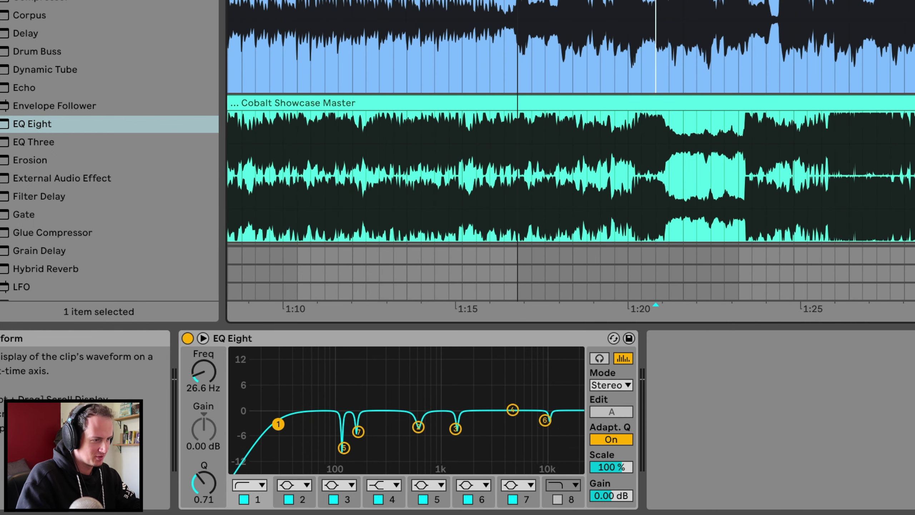
pyautogui.press('space')
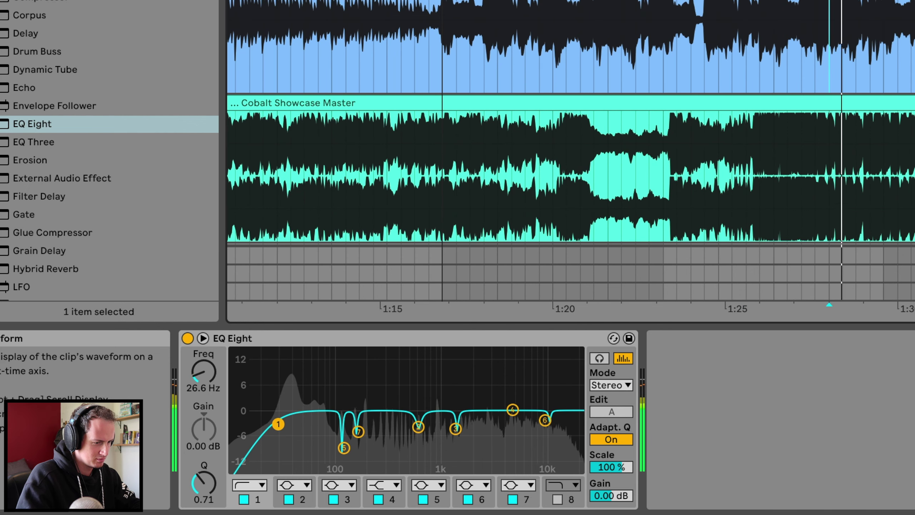
pyautogui.click(191, 339)
pyautogui.click(192, 339)
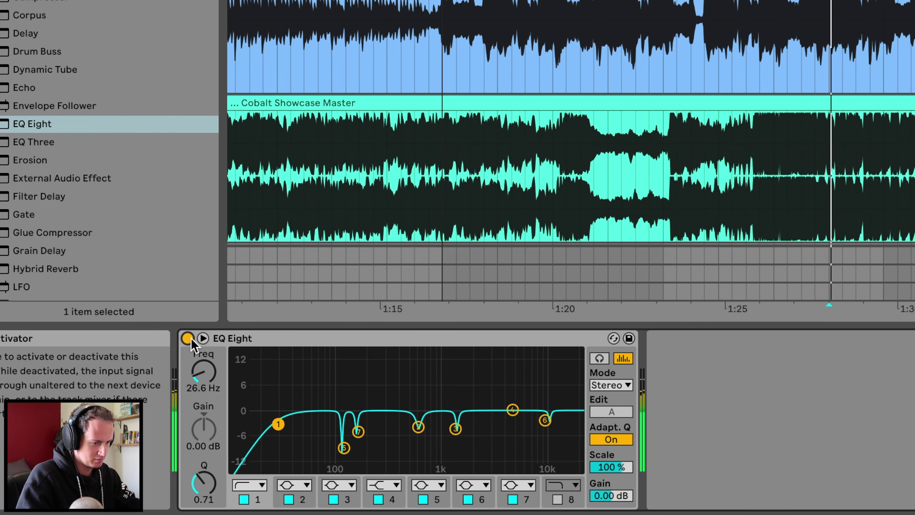
# - A/B the EQ and its low cut, lowering the cut frequency to 18.4 Hz
pyautogui.click(191, 338)
pyautogui.click(191, 339)
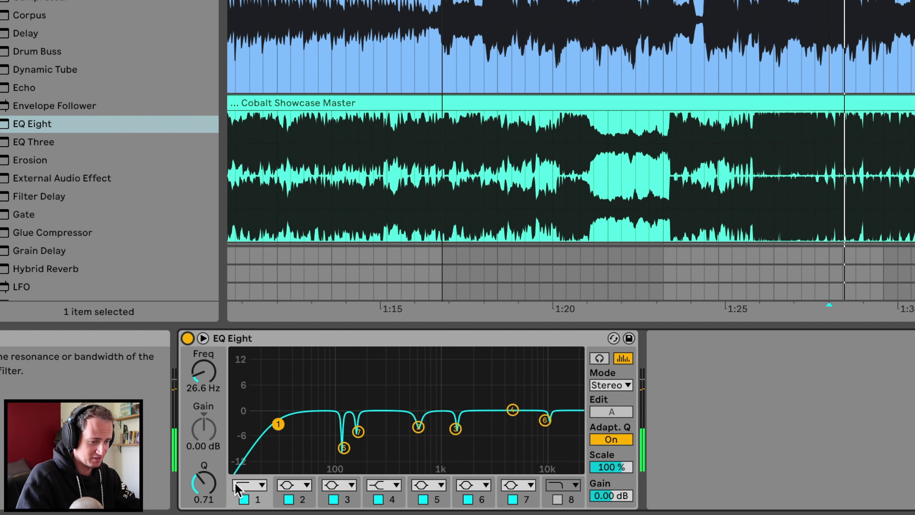
pyautogui.click(244, 498)
pyautogui.click(244, 499)
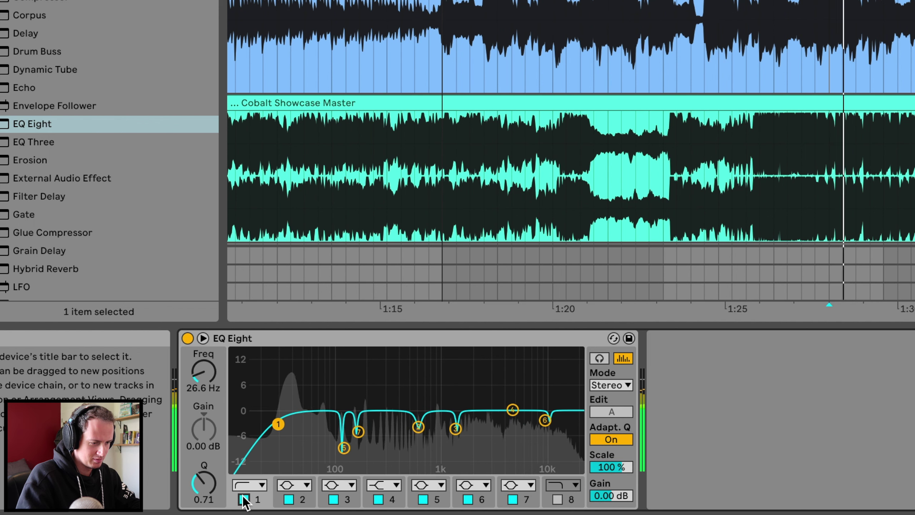
pyautogui.moveTo(204, 371)
pyautogui.mouseDown()
pyautogui.moveTo(203, 391)
pyautogui.moveTo(203, 380)
pyautogui.mouseUp()
pyautogui.press('space')
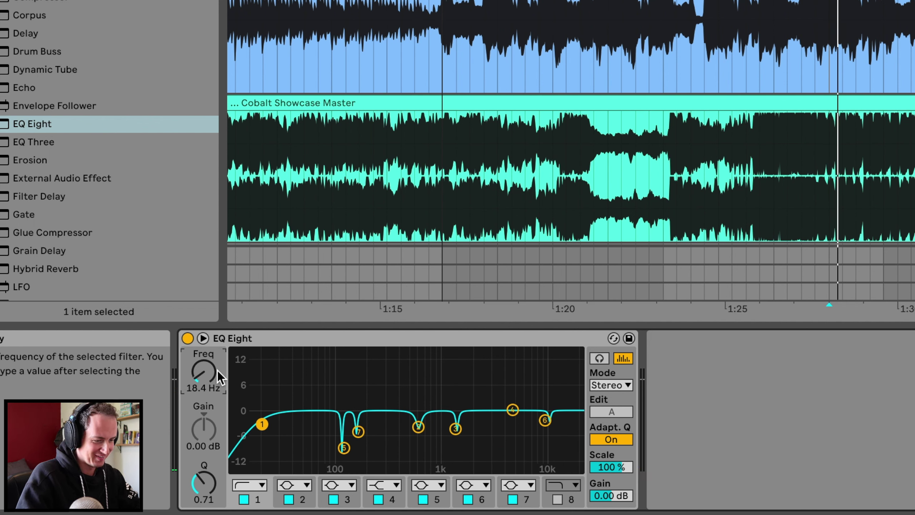
# - Switch band 1 to the steeper x4 low cut and move it to about 26.6 Hz, Q 1.77
pyautogui.click(254, 484)
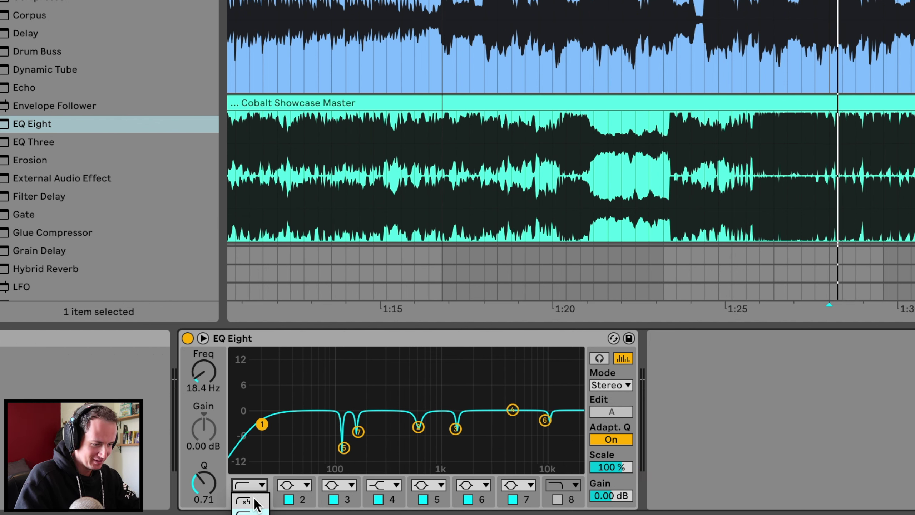
pyautogui.click(253, 501)
pyautogui.press('space')
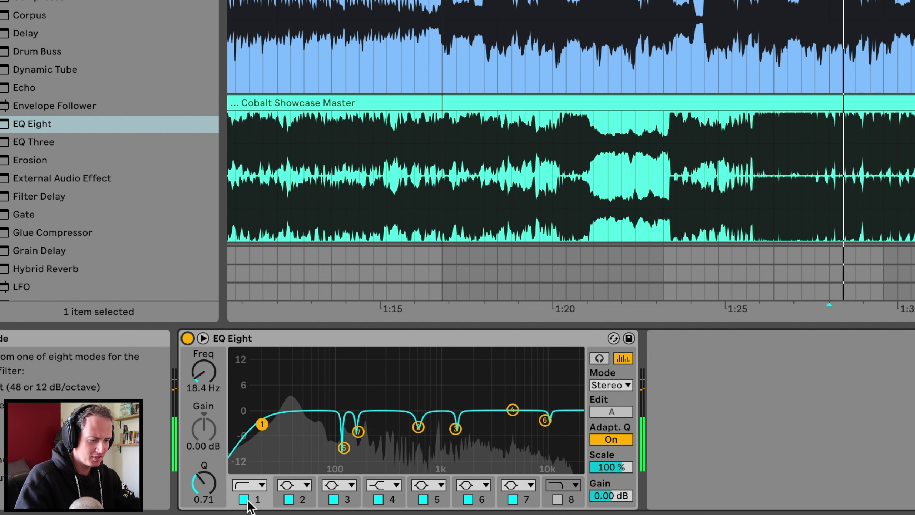
pyautogui.click(244, 499)
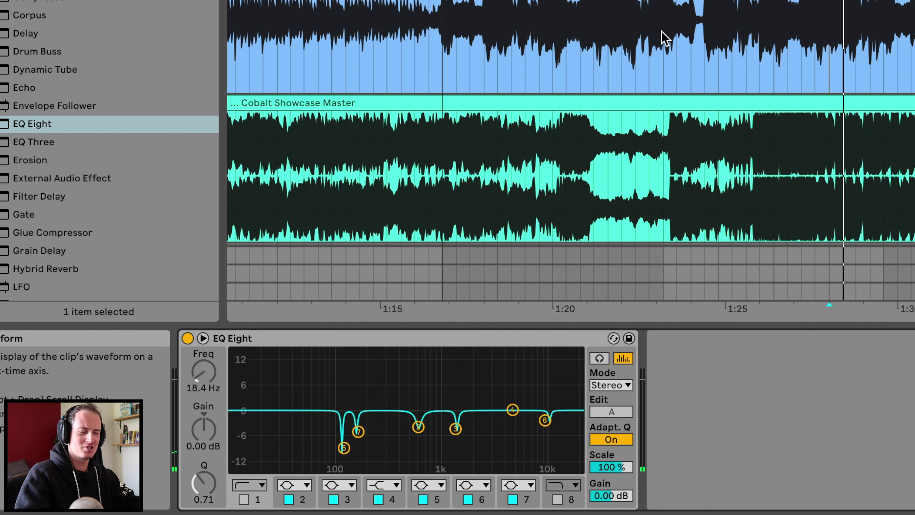
pyautogui.click(244, 499)
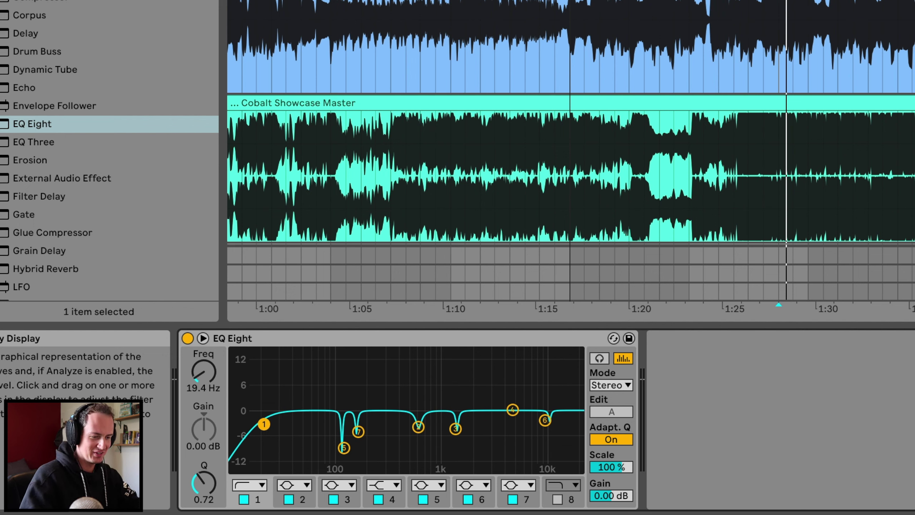
pyautogui.press('space')
pyautogui.moveTo(264, 424); pyautogui.dragTo(293, 377)
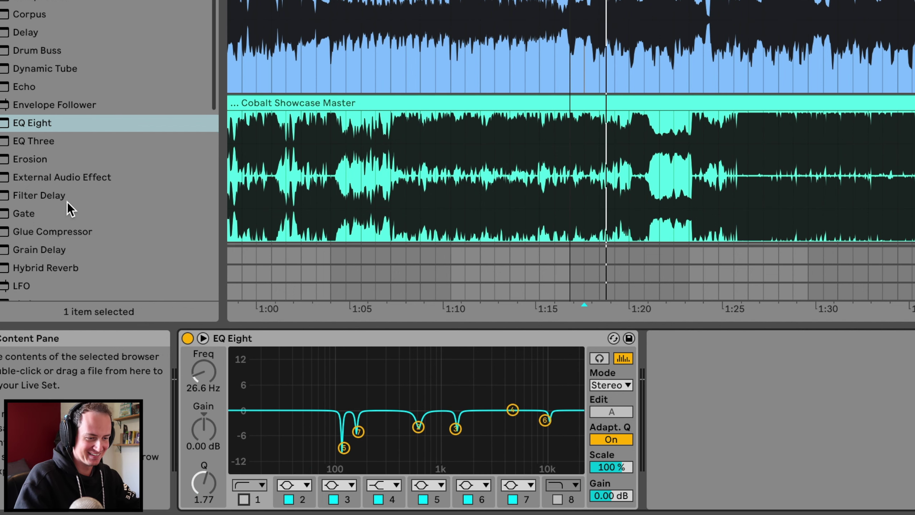
pyautogui.scroll(-5, 67, 205)
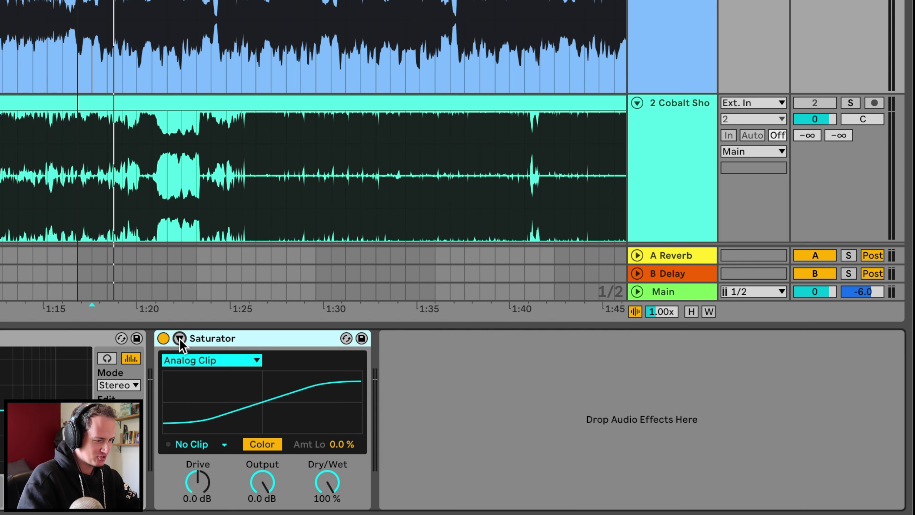
# - Load an Analog Clip Saturator after the EQ, compare its Color curve, and play from around 1:20
pyautogui.click(180, 339)
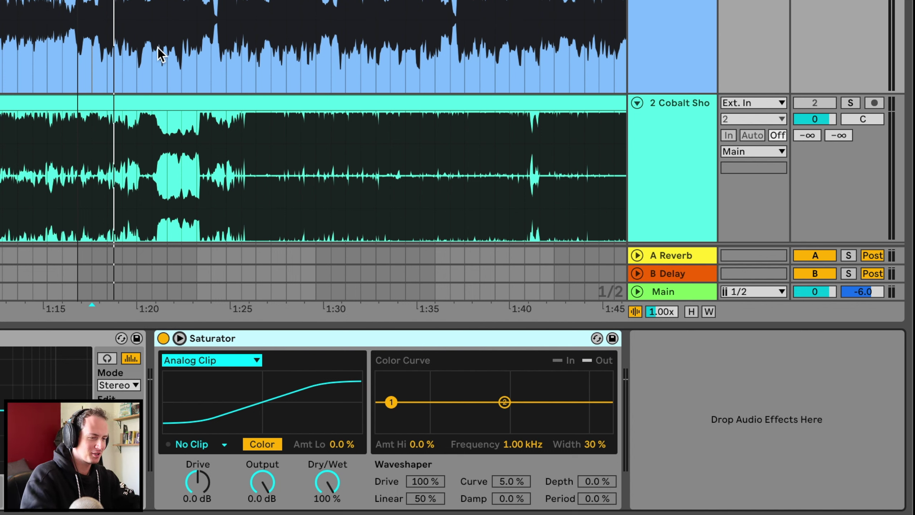
pyautogui.click(274, 445)
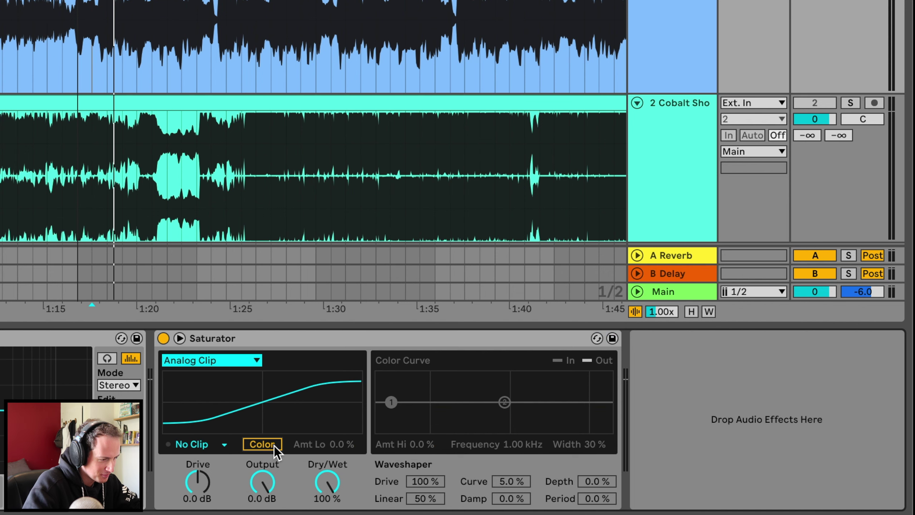
pyautogui.click(274, 446)
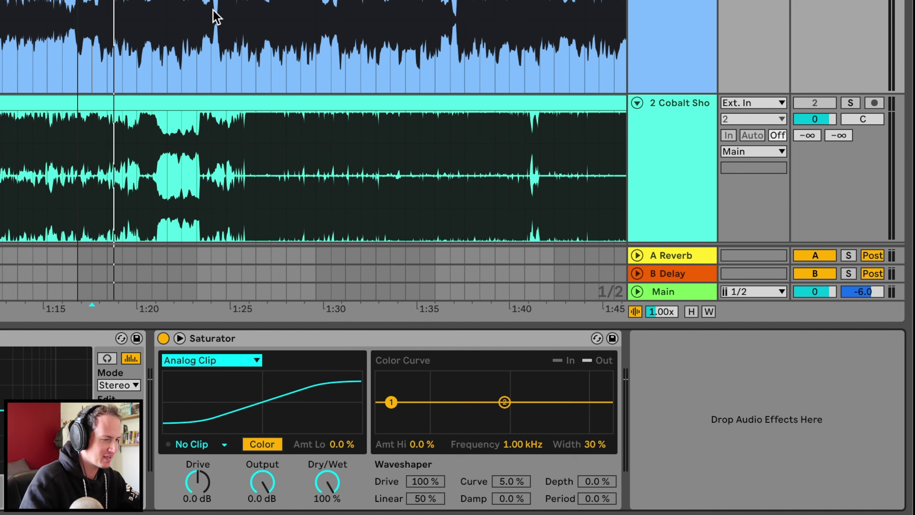
pyautogui.click(137, 54)
pyautogui.press('space')
pyautogui.click(107, 54)
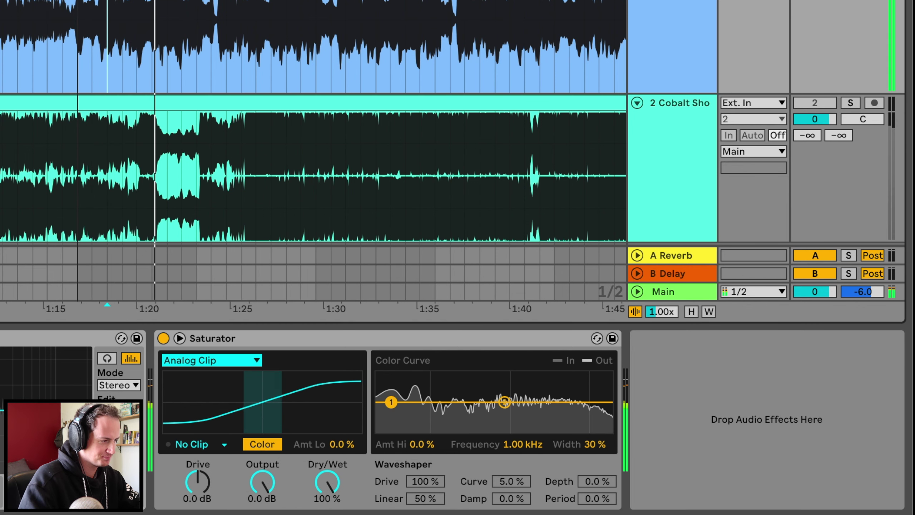
pyautogui.press('space')
pyautogui.press('space')
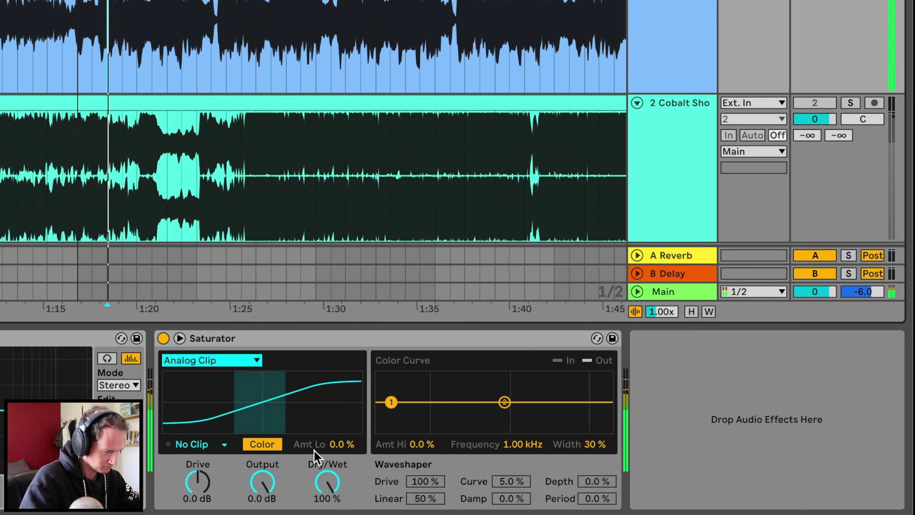
# - Set Saturator low boost to 41 %, cut highs −96 % from 3.12 kHz, and Dry/Wet to 15 %
pyautogui.moveTo(324, 448); pyautogui.dragTo(324, 411)
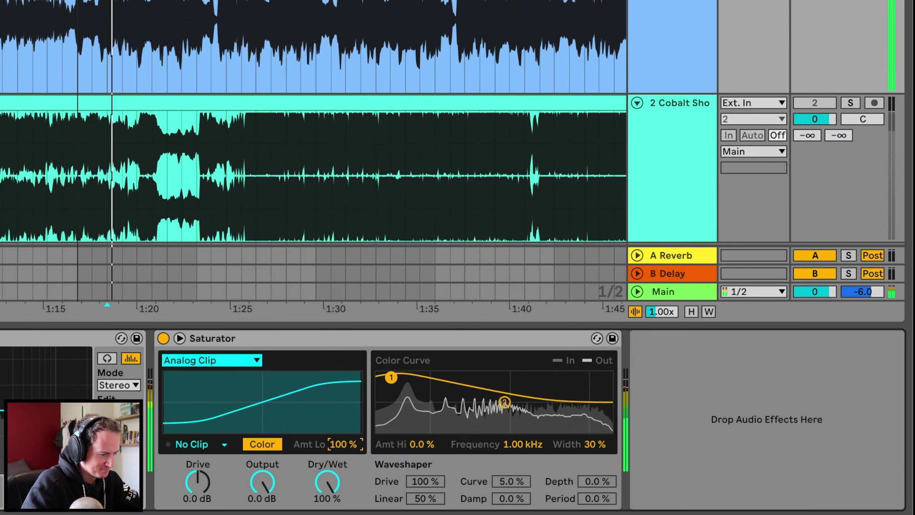
pyautogui.moveTo(343, 443)
pyautogui.mouseDown()
pyautogui.moveTo(342, 478)
pyautogui.moveTo(344, 447)
pyautogui.mouseUp()
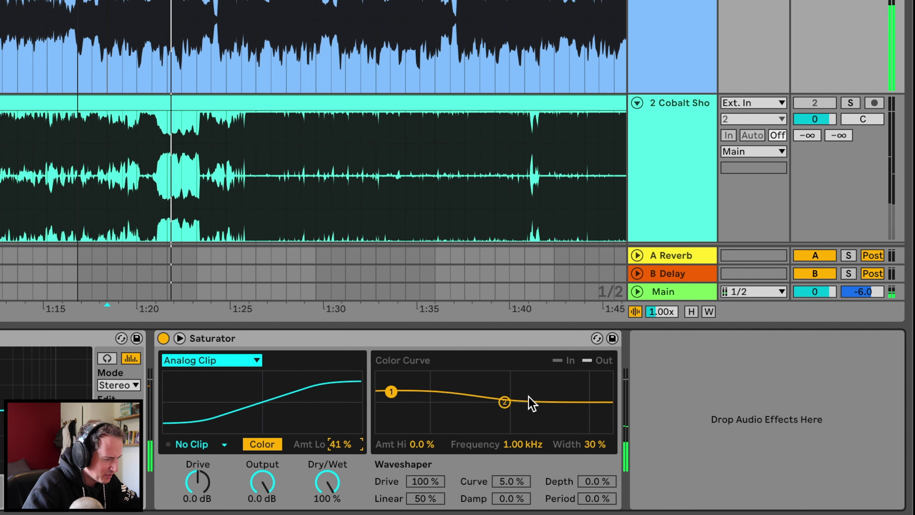
pyautogui.moveTo(504, 402); pyautogui.dragTo(544, 425)
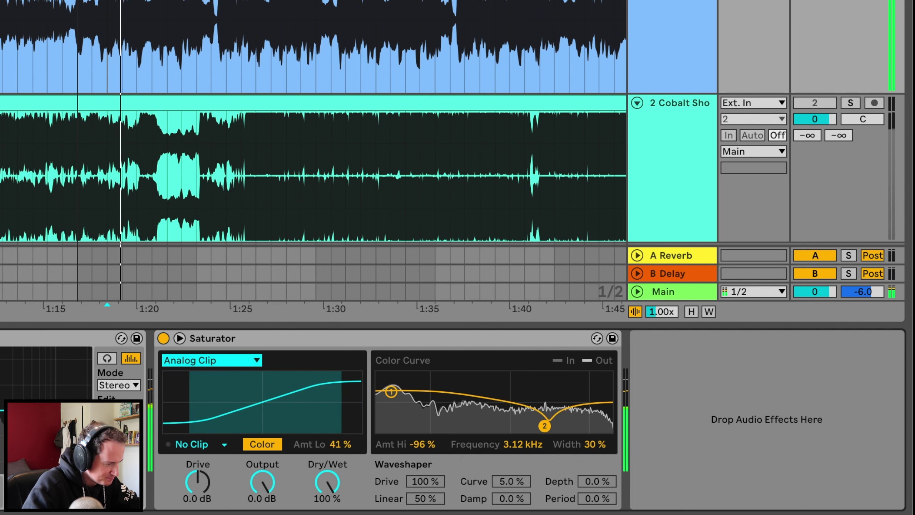
pyautogui.click(331, 483)
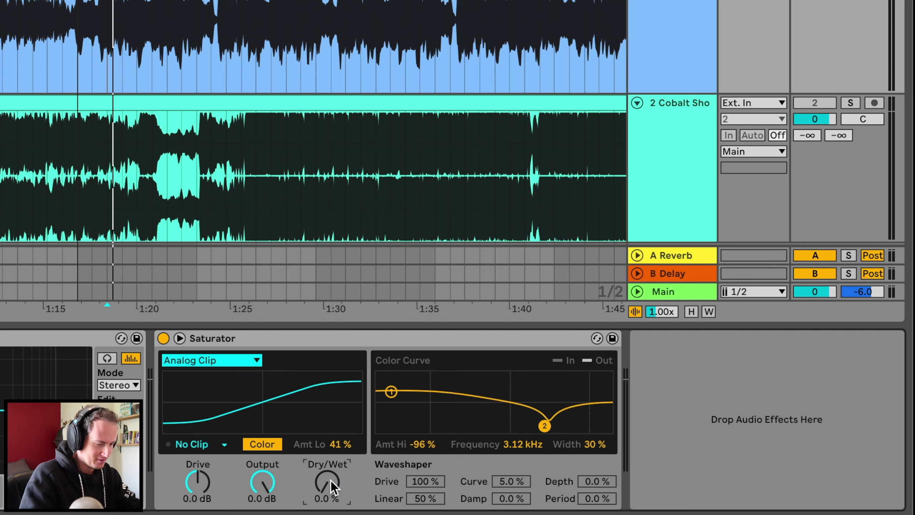
pyautogui.write('4')
pyautogui.press('Return')
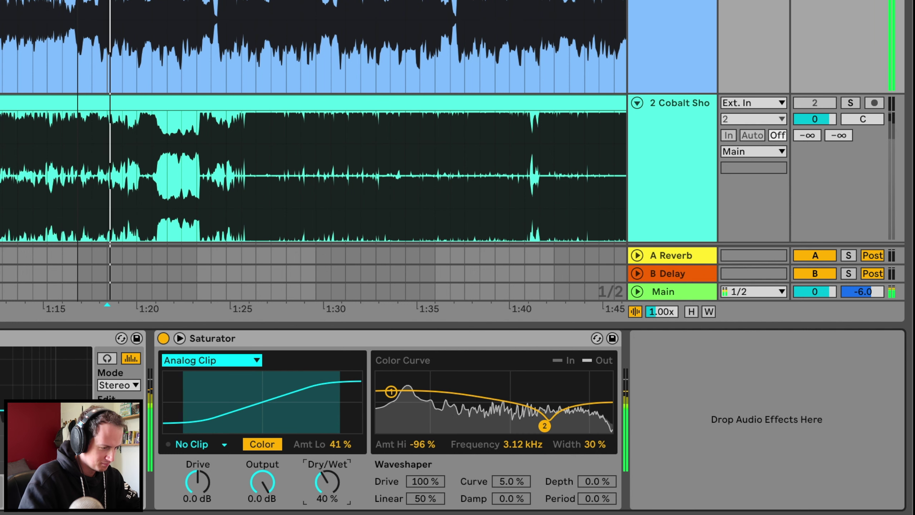
pyautogui.moveTo(327, 482)
pyautogui.mouseDown()
pyautogui.moveTo(327, 421)
pyautogui.moveTo(326, 494)
pyautogui.moveTo(330, 478)
pyautogui.mouseUp()
pyautogui.press('space')
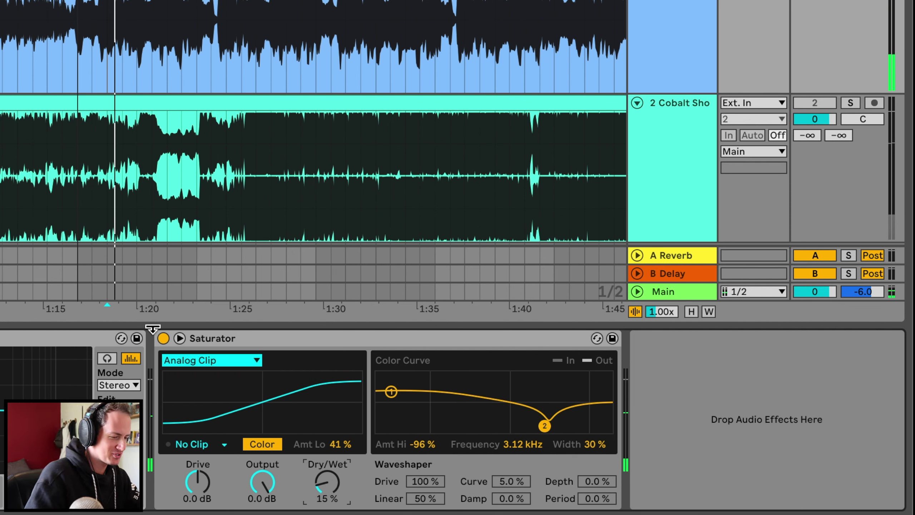
# - Load the OTT preset from Multiband Dynamics after the Saturator and set its Amount to 15 %
pyautogui.doubleClick(258, 339)
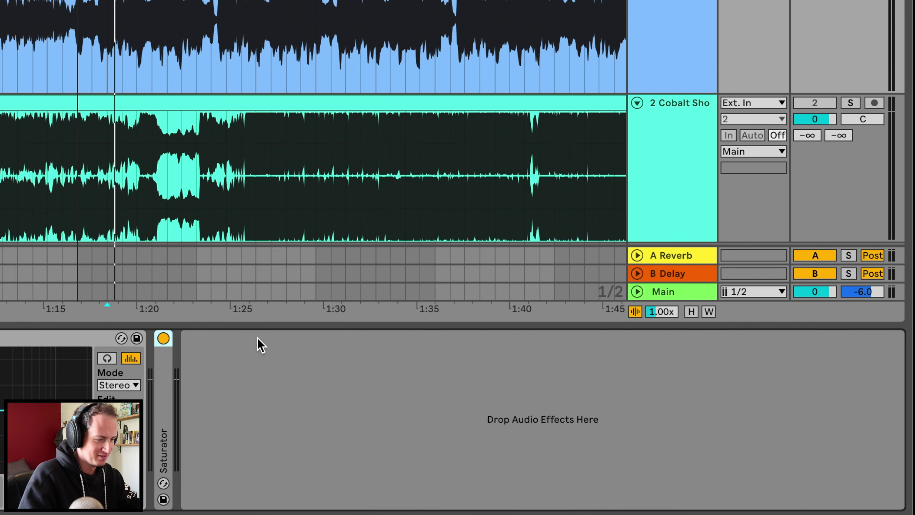
pyautogui.doubleClick(164, 391)
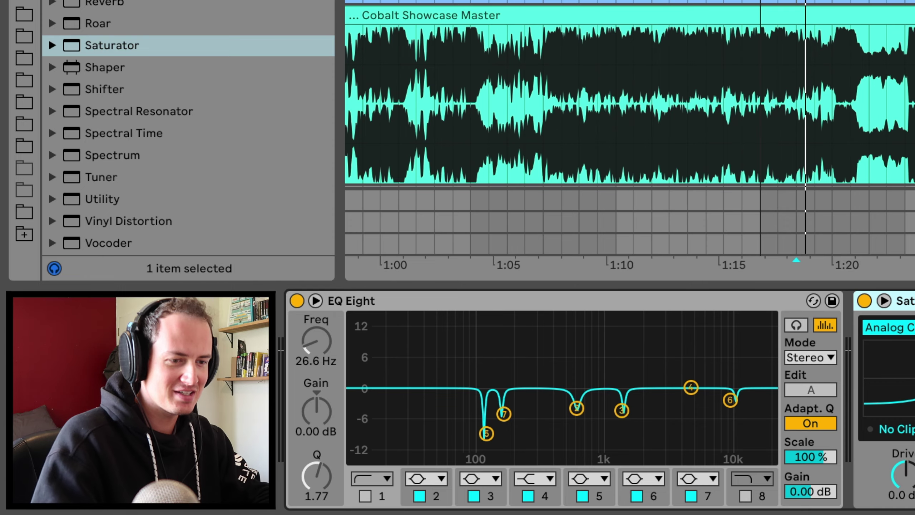
pyautogui.click(78, 182)
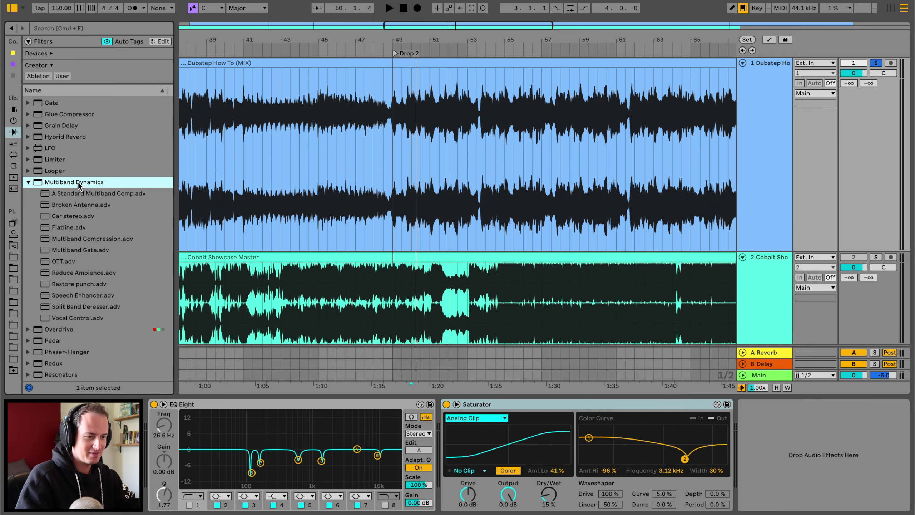
pyautogui.doubleClick(96, 261)
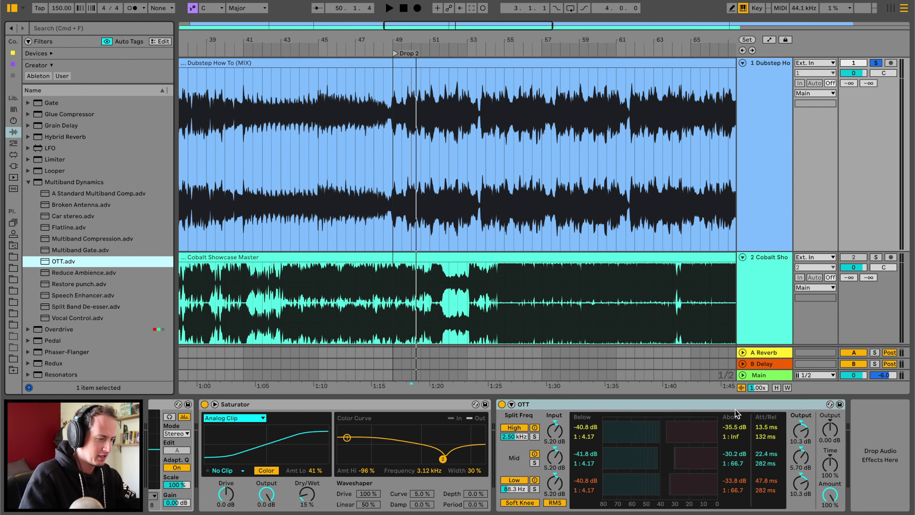
pyautogui.click(735, 408)
pyautogui.press('super+d')
pyautogui.press('super+d')
pyautogui.press('space')
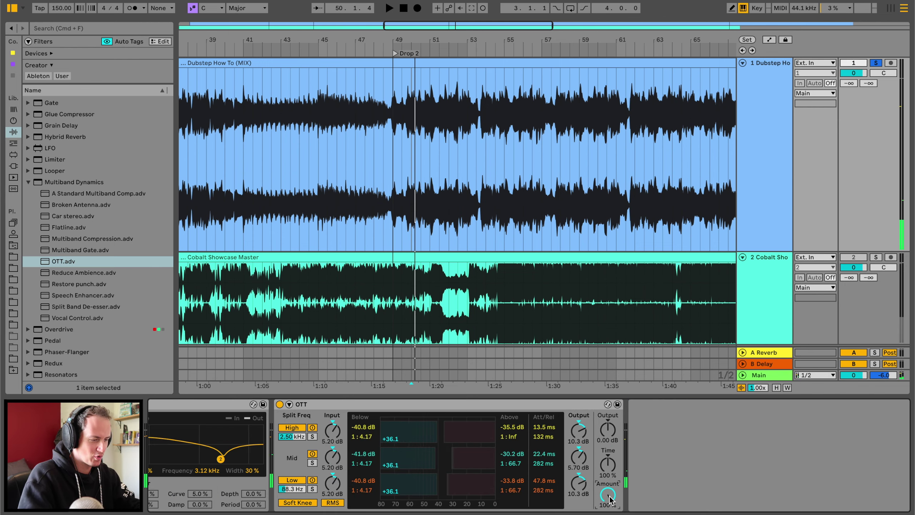
pyautogui.press('space')
pyautogui.press('space')
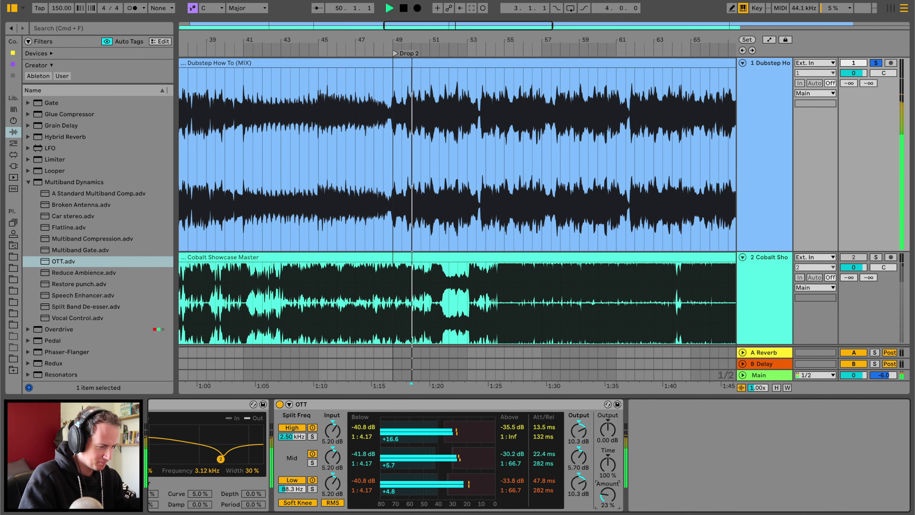
pyautogui.press('space')
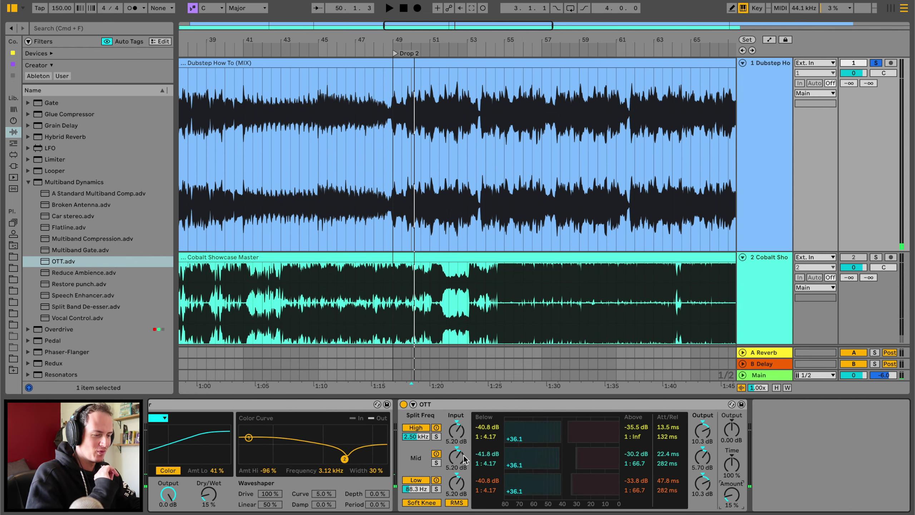
pyautogui.hscroll(5, 463, 459)
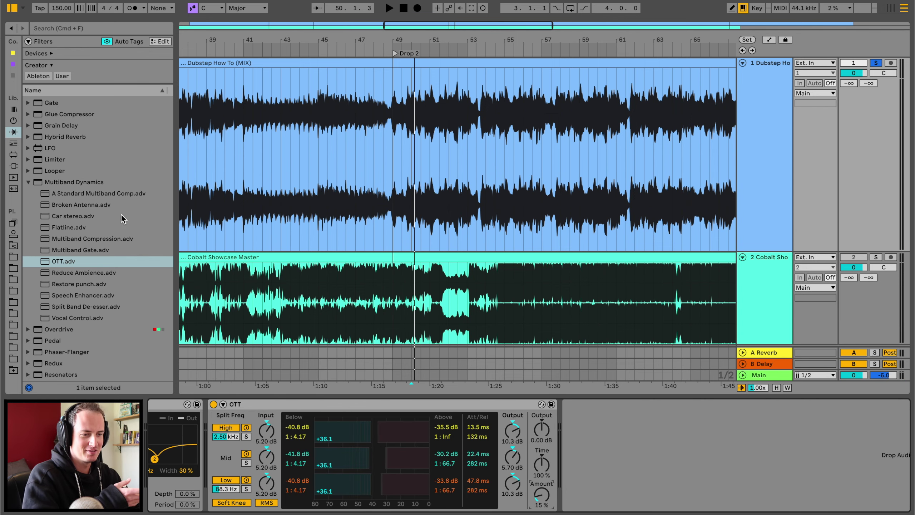
# - Insert Multiband Dynamics after OTT, solo its low band and raise the low crossover to 181 Hz
pyautogui.moveTo(76, 182); pyautogui.dragTo(618, 475)
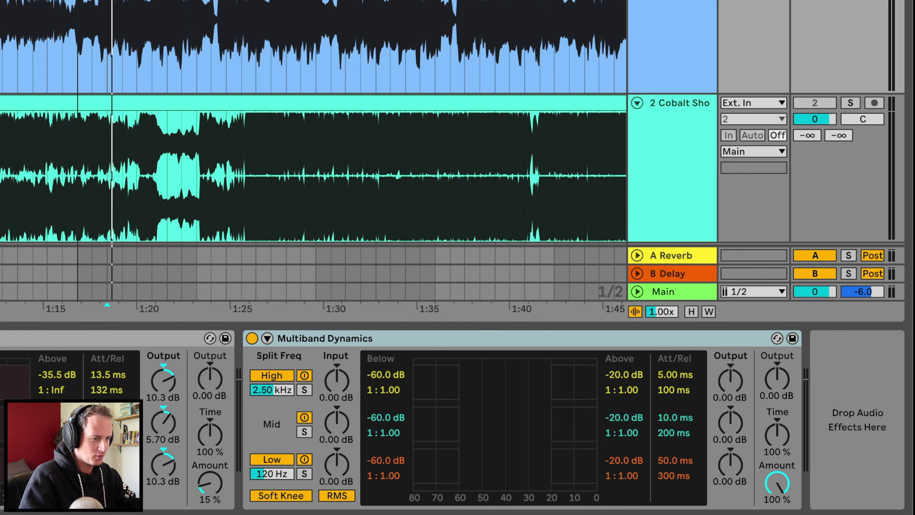
pyautogui.hscroll(-10, 313, 162)
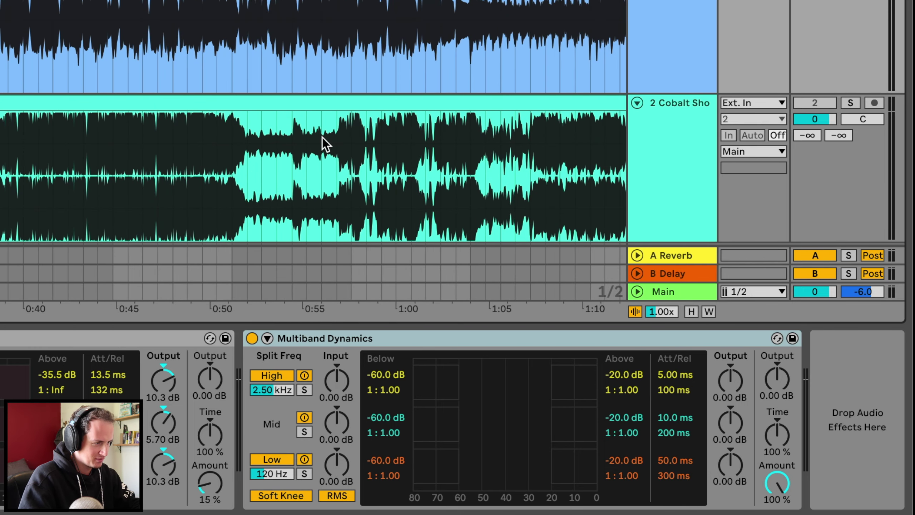
pyautogui.press('space')
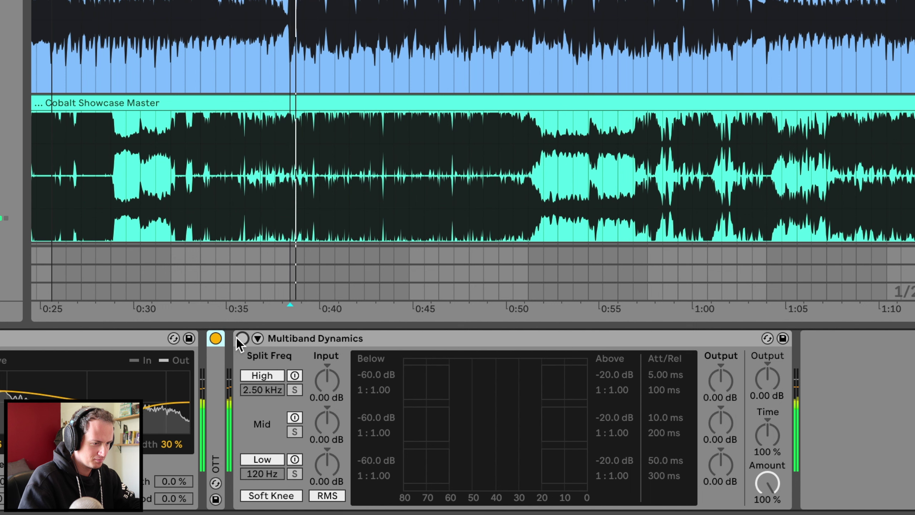
pyautogui.click(236, 338)
pyautogui.press('space')
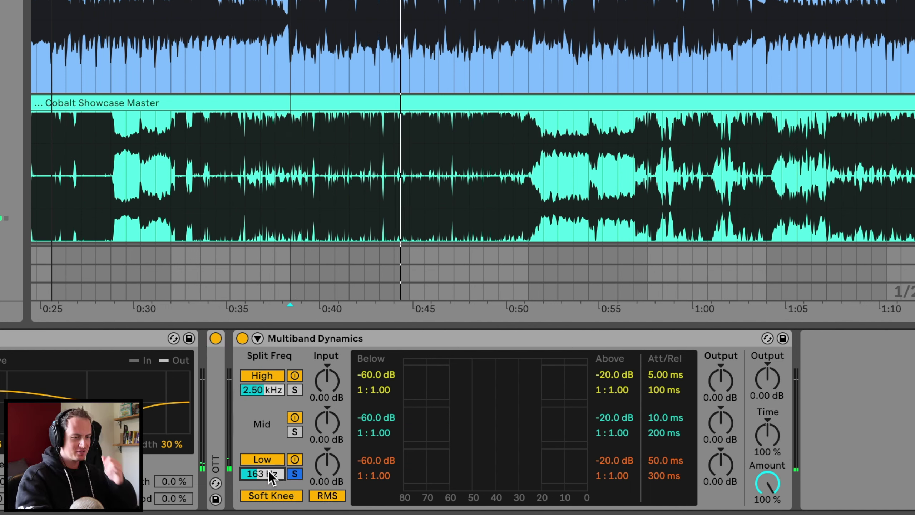
pyautogui.moveTo(269, 471)
pyautogui.mouseDown()
pyautogui.moveTo(268, 438)
pyautogui.moveTo(269, 471)
pyautogui.mouseUp()
pyautogui.press('space')
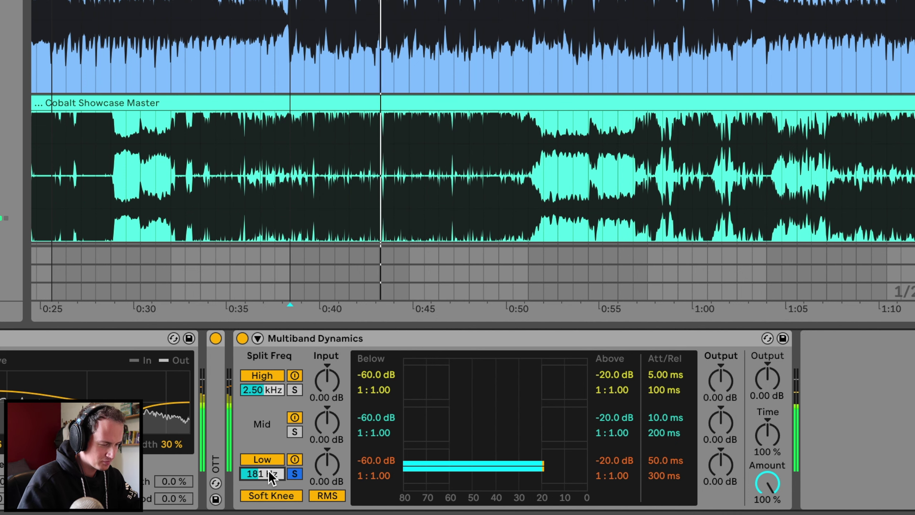
pyautogui.press('space')
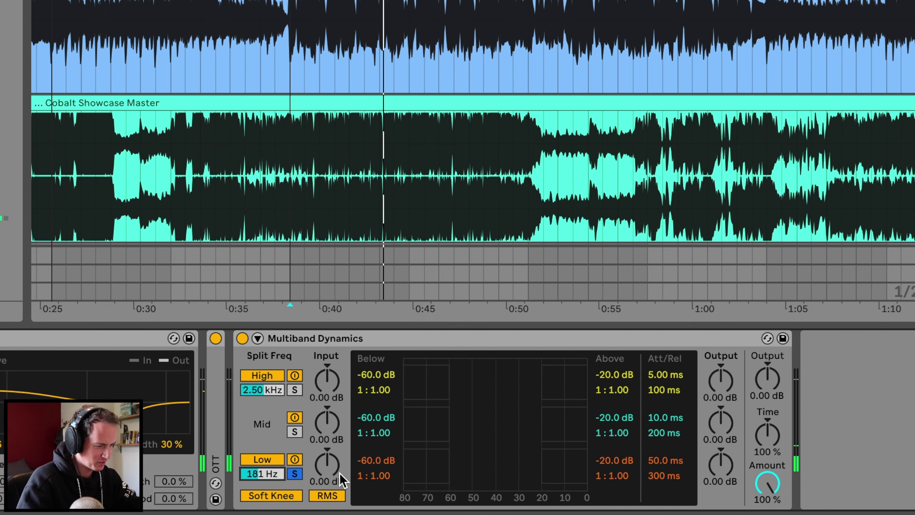
# - Adjust the Low band's upper threshold and compression ratio while looping playback
pyautogui.moveTo(614, 460); pyautogui.dragTo(614, 472)
pyautogui.press('space')
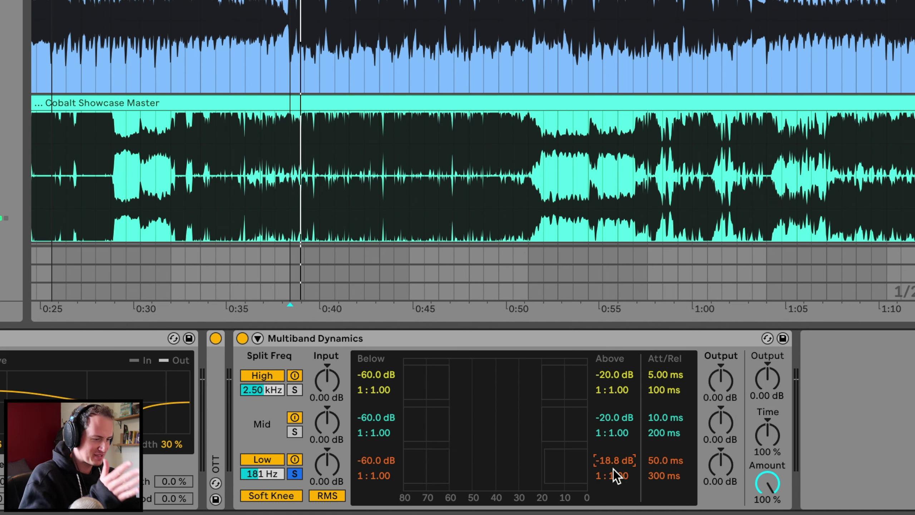
pyautogui.press('space')
pyautogui.moveTo(613, 469)
pyautogui.mouseDown()
pyautogui.moveTo(614, 477)
pyautogui.moveTo(614, 464)
pyautogui.mouseUp()
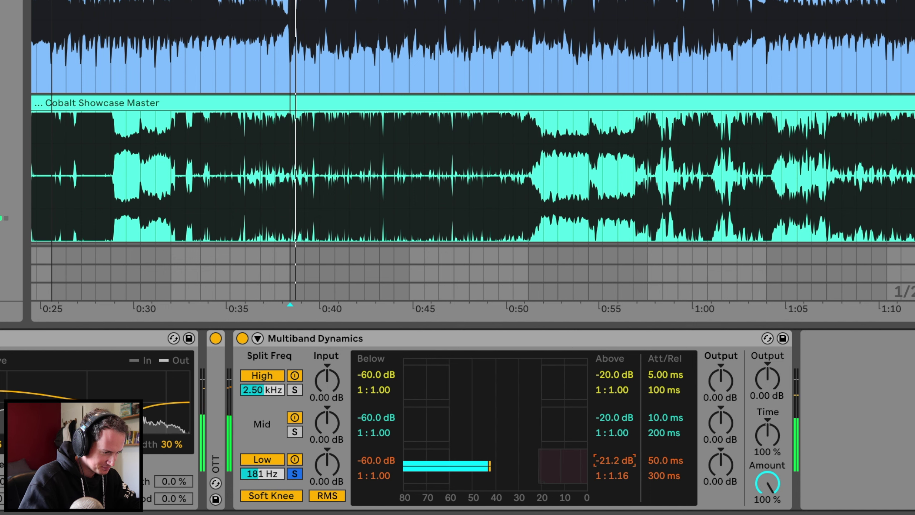
pyautogui.press('space')
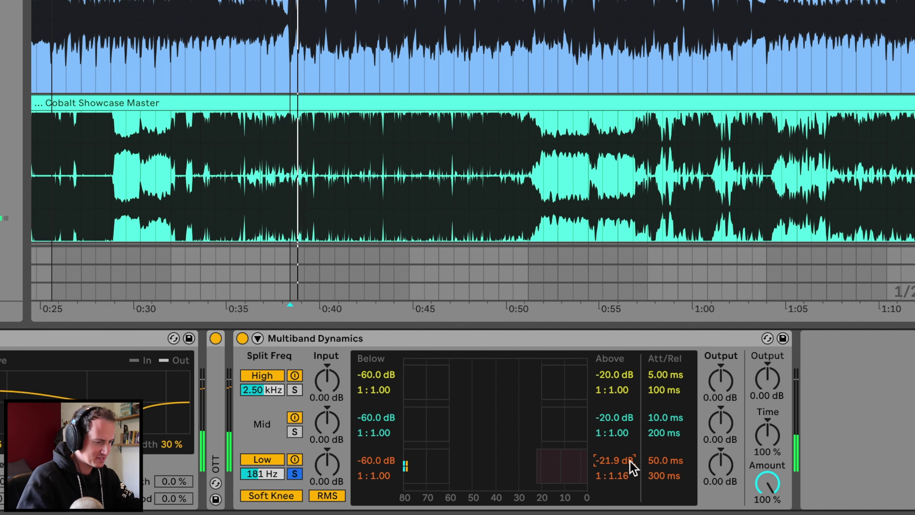
# - Set the Low band attack to 201 ms, release to 13.5 ms and threshold to -20.0 dB
pyautogui.moveTo(650, 460); pyautogui.dragTo(662, 482)
pyautogui.press('space')
pyautogui.click(661, 461)
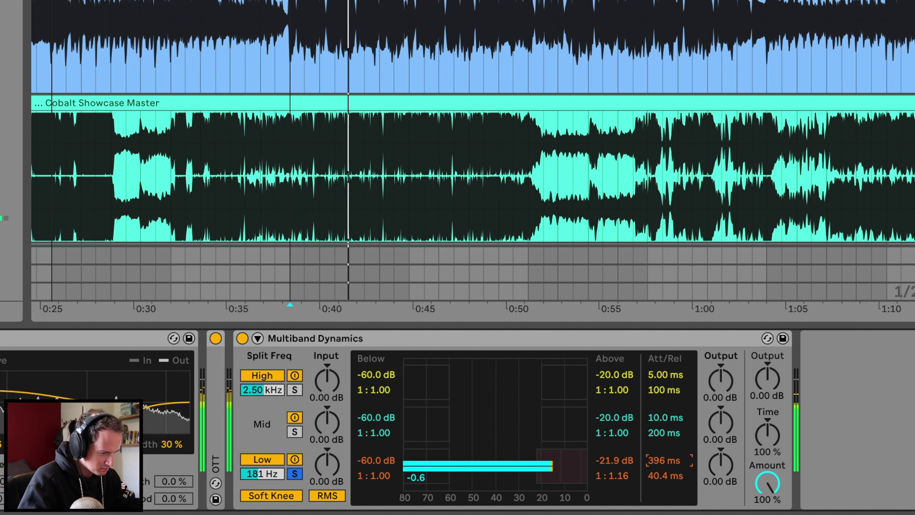
pyautogui.moveTo(612, 459); pyautogui.dragTo(612, 479)
pyautogui.press('space')
pyautogui.press('space')
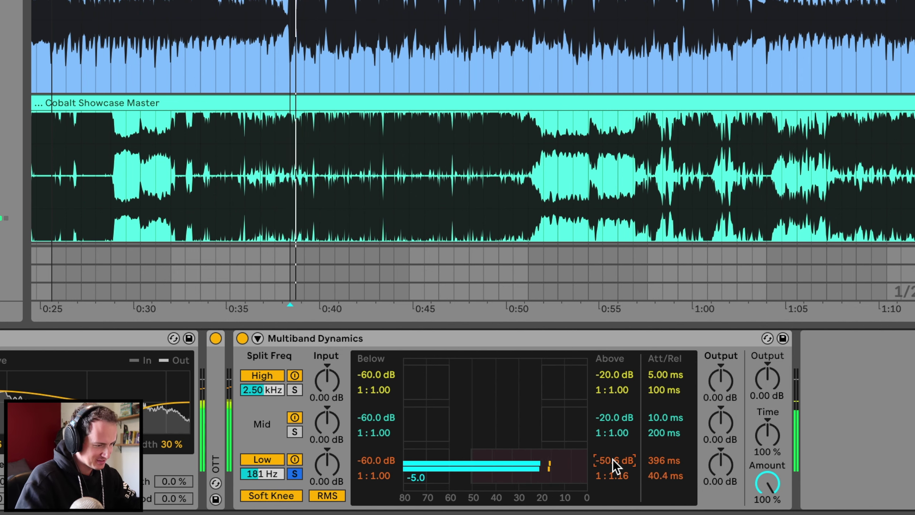
pyautogui.moveTo(664, 459); pyautogui.dragTo(660, 491)
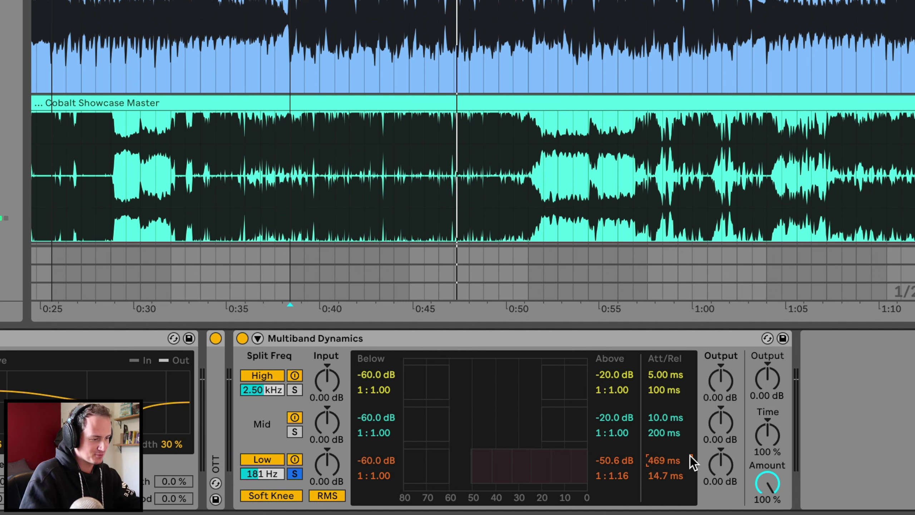
pyautogui.press('space')
pyautogui.moveTo(665, 475)
pyautogui.mouseDown()
pyautogui.moveTo(664, 486)
pyautogui.moveTo(664, 477)
pyautogui.mouseUp()
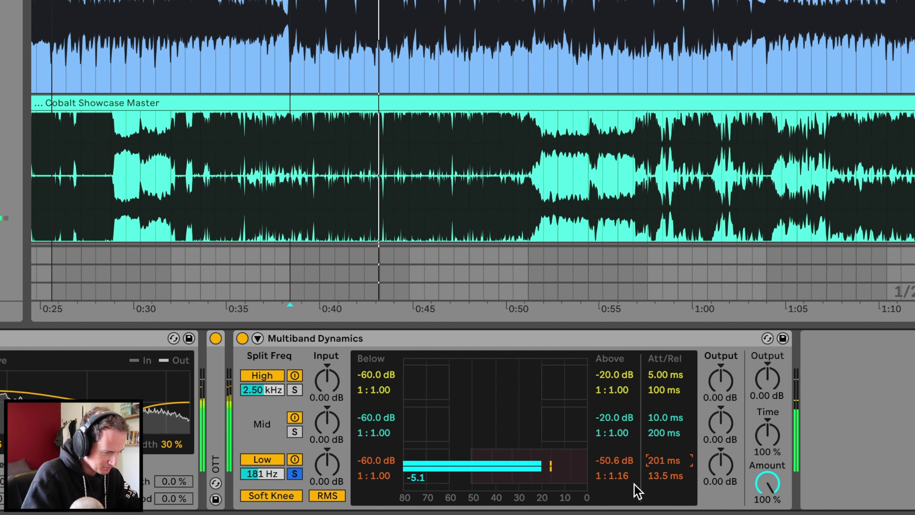
pyautogui.click(614, 460)
pyautogui.moveTo(614, 460); pyautogui.dragTo(614, 452)
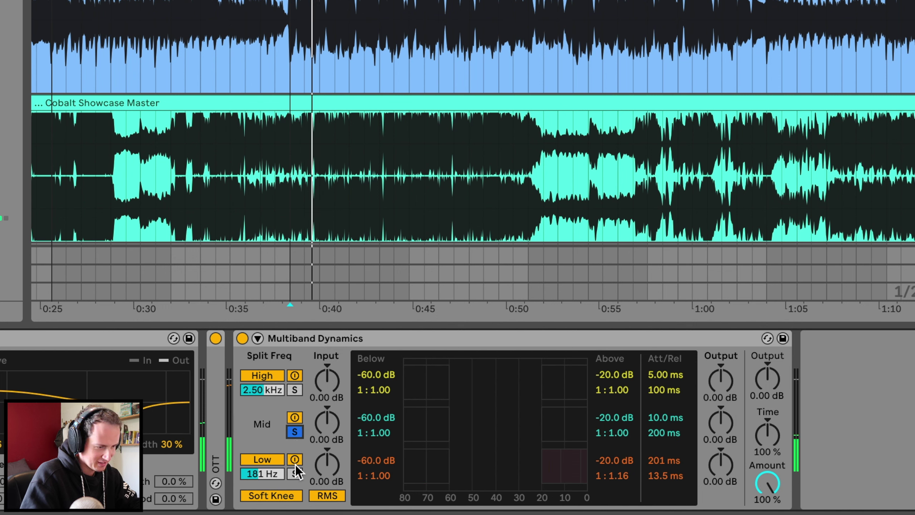
# - Solo the Mid band, then set ratio 1:1.78, attack 658 ms, release 44.0 ms and threshold -29.4 dB
pyautogui.click(290, 433)
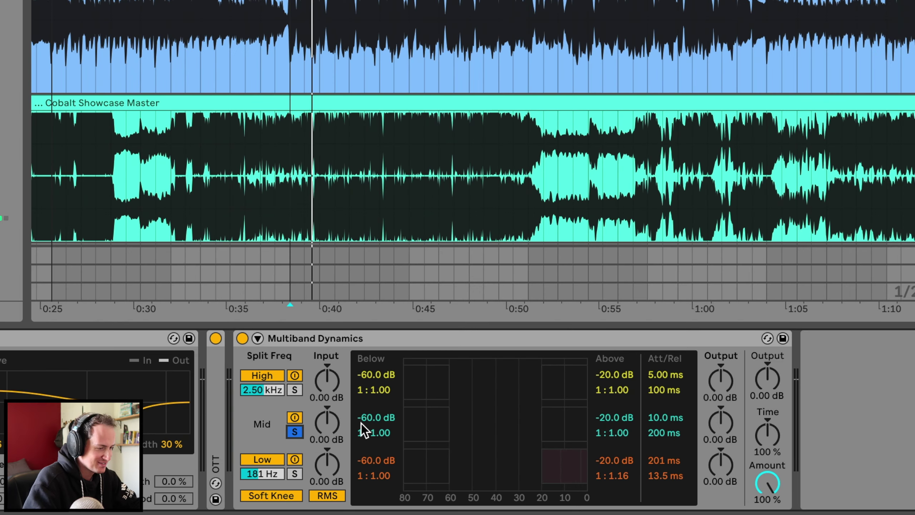
pyautogui.press('space')
pyautogui.click(613, 431)
pyautogui.moveTo(614, 432); pyautogui.dragTo(611, 438)
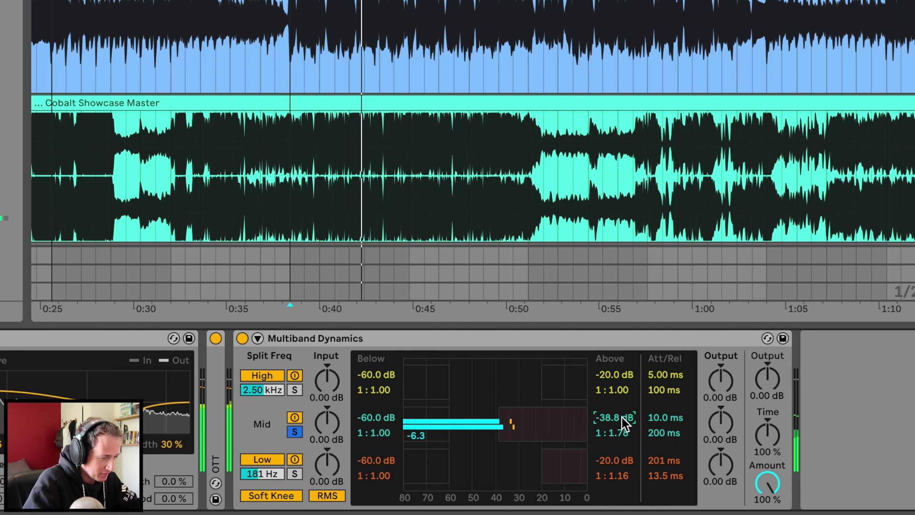
pyautogui.moveTo(665, 417); pyautogui.dragTo(665, 391)
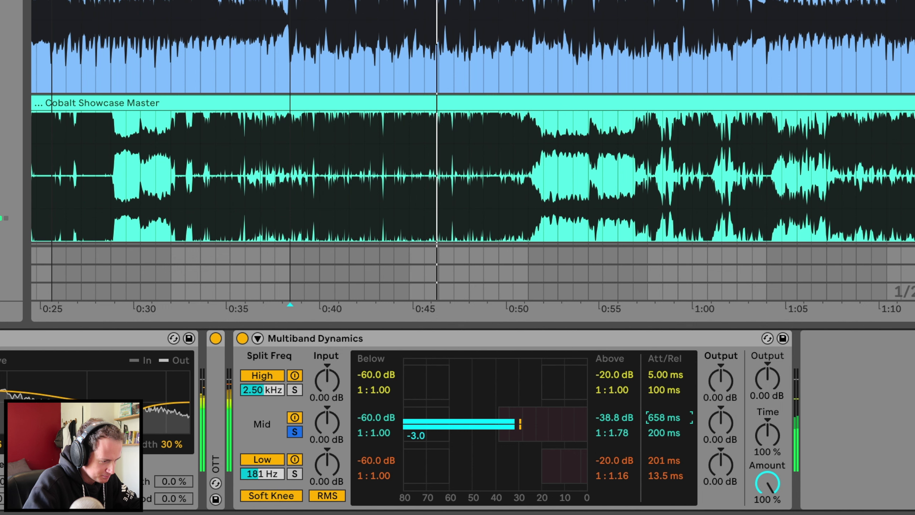
pyautogui.moveTo(664, 433); pyautogui.dragTo(664, 445)
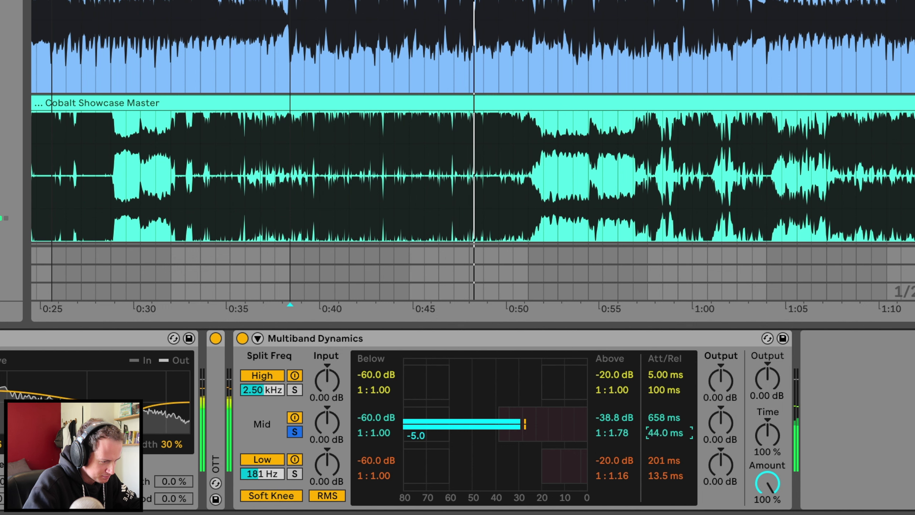
pyautogui.click(628, 421)
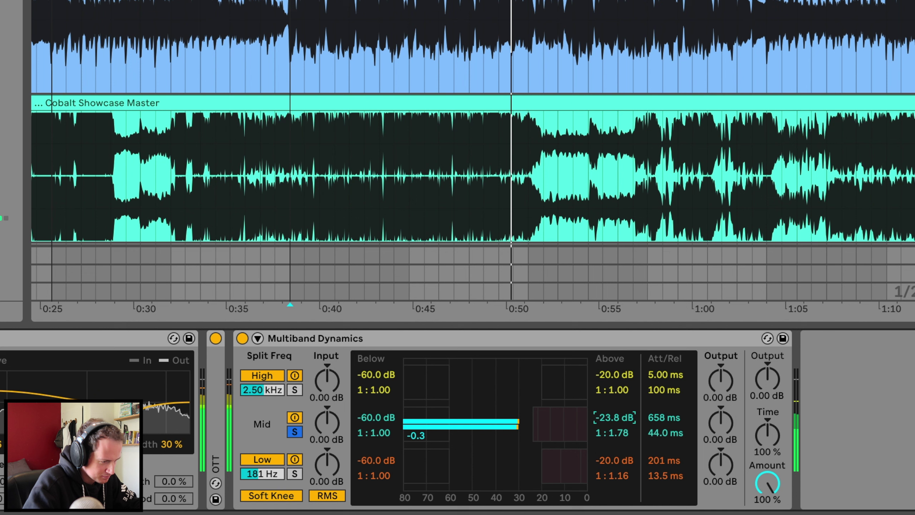
pyautogui.moveTo(619, 417); pyautogui.dragTo(615, 415)
# - Solo the High band instead of the Mid and lower the High split to 2.71 kHz
pyautogui.click(294, 431)
pyautogui.press('space')
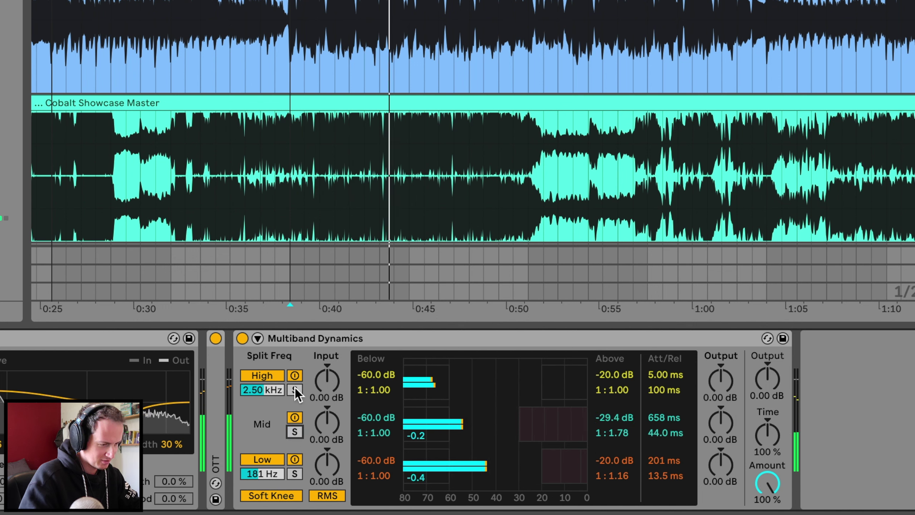
pyautogui.click(294, 389)
pyautogui.press('space')
pyautogui.moveTo(262, 390); pyautogui.dragTo(262, 392)
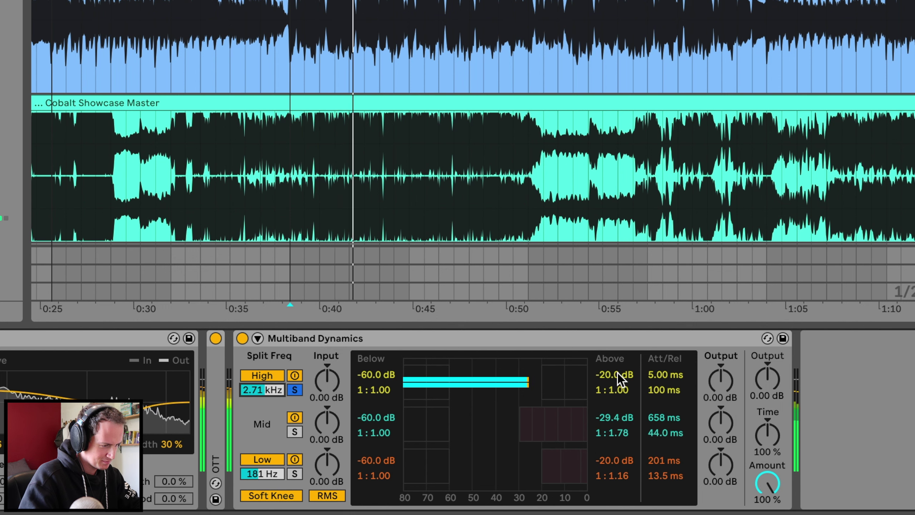
# - Compress the High band above -33.1 dB at 1:2.29 with 14.7 ms attack and 9.60 ms release
pyautogui.moveTo(619, 389)
pyautogui.mouseDown()
pyautogui.moveTo(618, 362)
pyautogui.moveTo(616, 397)
pyautogui.mouseUp()
pyautogui.press('space')
pyautogui.moveTo(669, 375)
pyautogui.mouseDown()
pyautogui.moveTo(670, 362)
pyautogui.moveTo(668, 406)
pyautogui.moveTo(668, 375)
pyautogui.mouseUp()
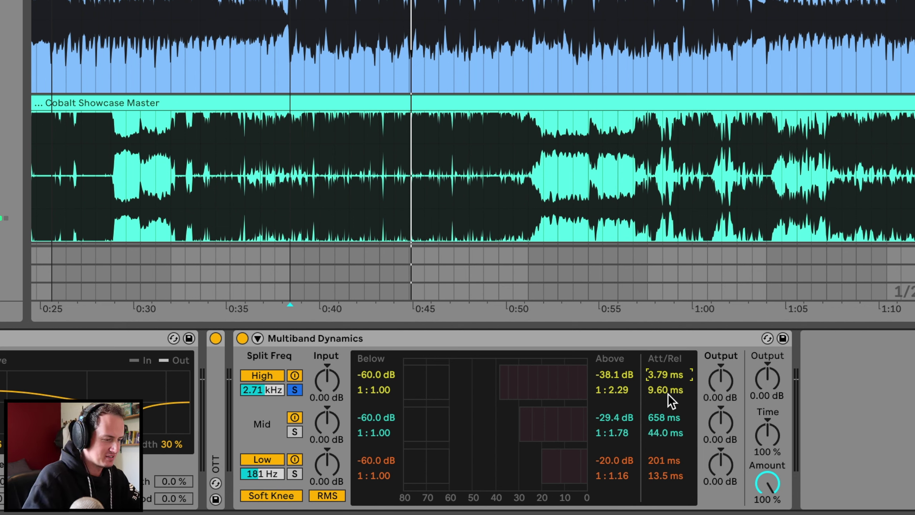
pyautogui.press('space')
pyautogui.moveTo(667, 373)
pyautogui.mouseDown()
pyautogui.moveTo(666, 393)
pyautogui.moveTo(667, 368)
pyautogui.moveTo(667, 376)
pyautogui.mouseUp()
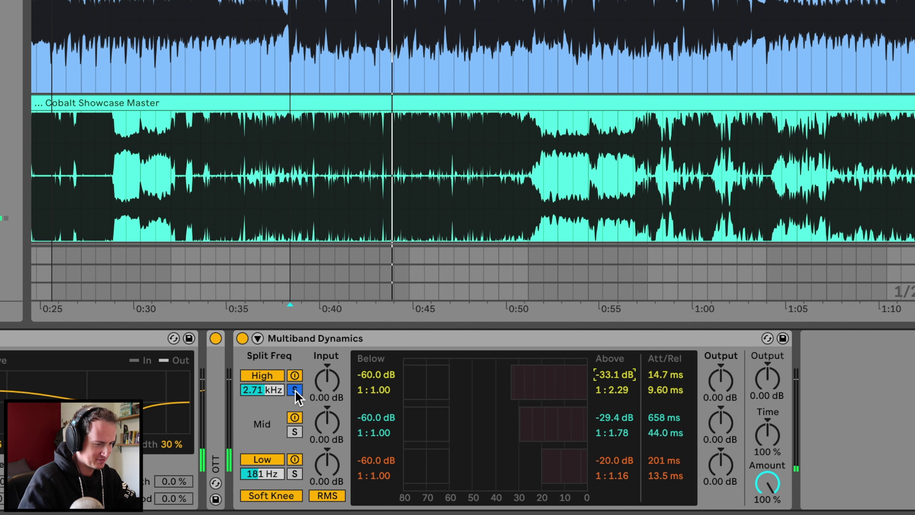
# - A/B the Multiband Dynamics, then ease the High and Mid Above thresholds to -26.9 and -27.5 dB
pyautogui.press('space')
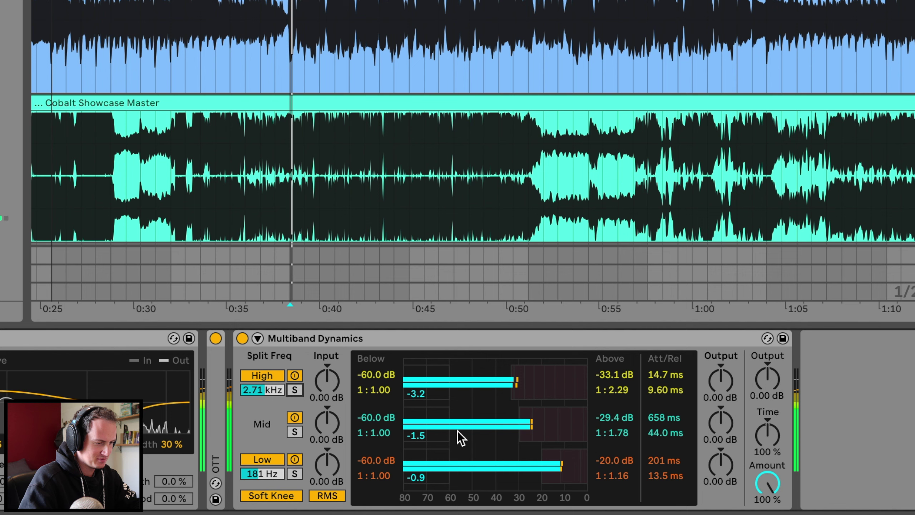
pyautogui.click(246, 341)
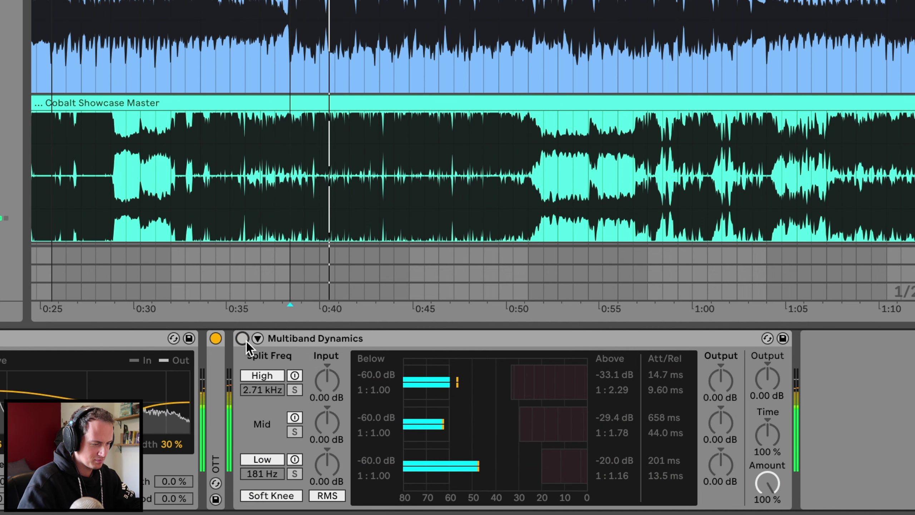
pyautogui.click(246, 342)
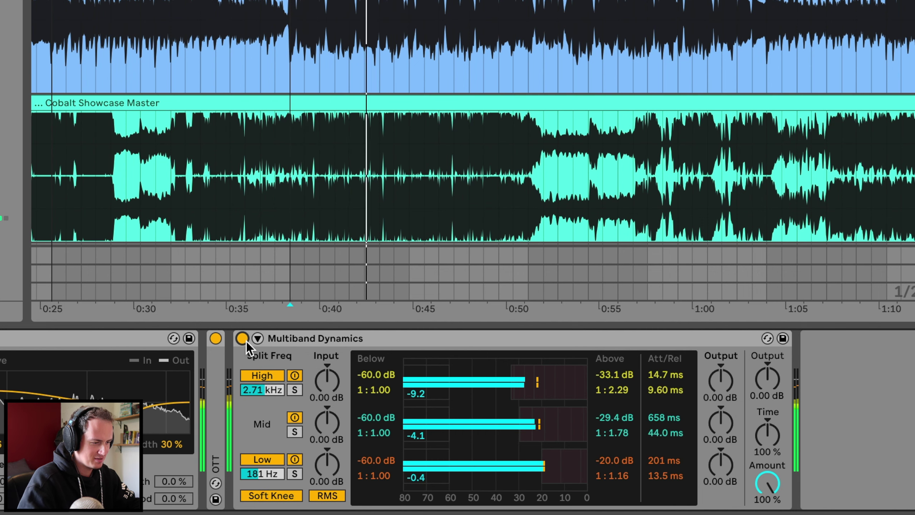
pyautogui.press('space')
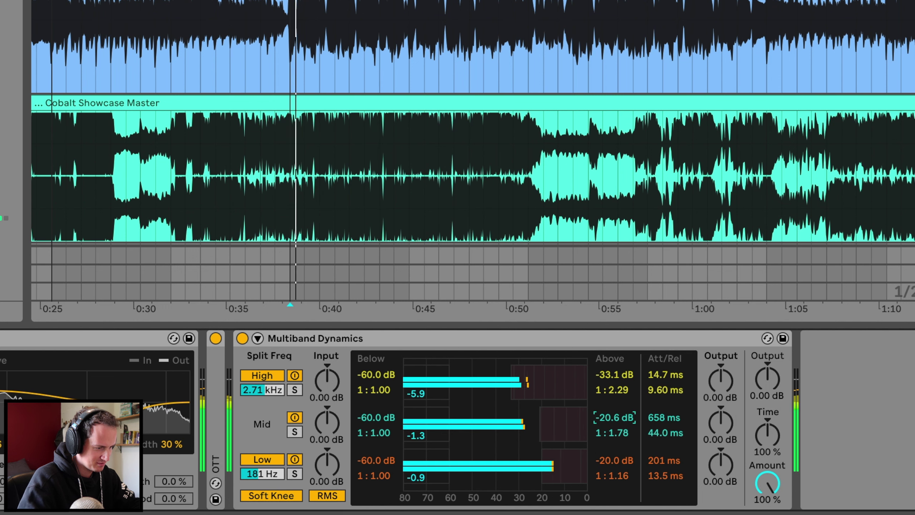
pyautogui.moveTo(619, 378); pyautogui.dragTo(618, 363)
pyautogui.moveTo(617, 405); pyautogui.dragTo(619, 416)
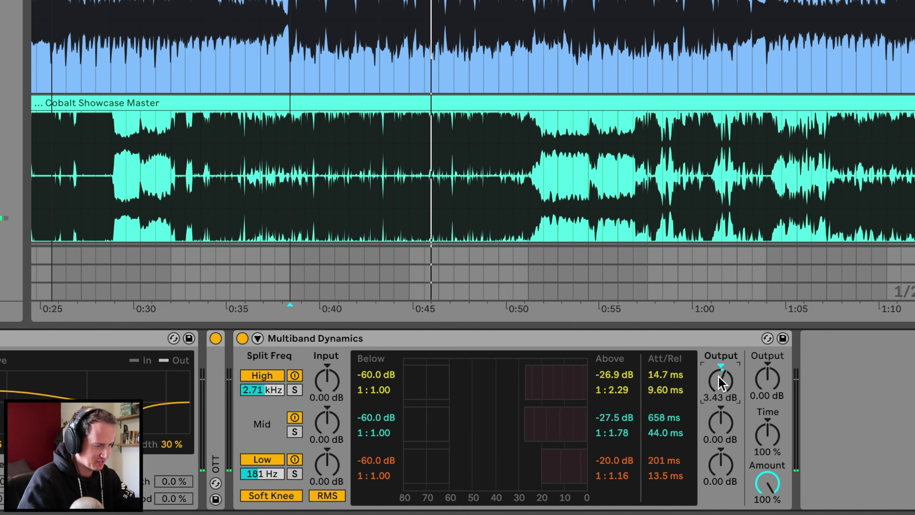
# - Set the band Outputs to 1.90, 0.75 and 0.76 dB makeup gain, comparing with the device bypassed
pyautogui.press('space')
pyautogui.moveTo(718, 377); pyautogui.dragTo(718, 382)
pyautogui.moveTo(718, 441); pyautogui.dragTo(719, 467)
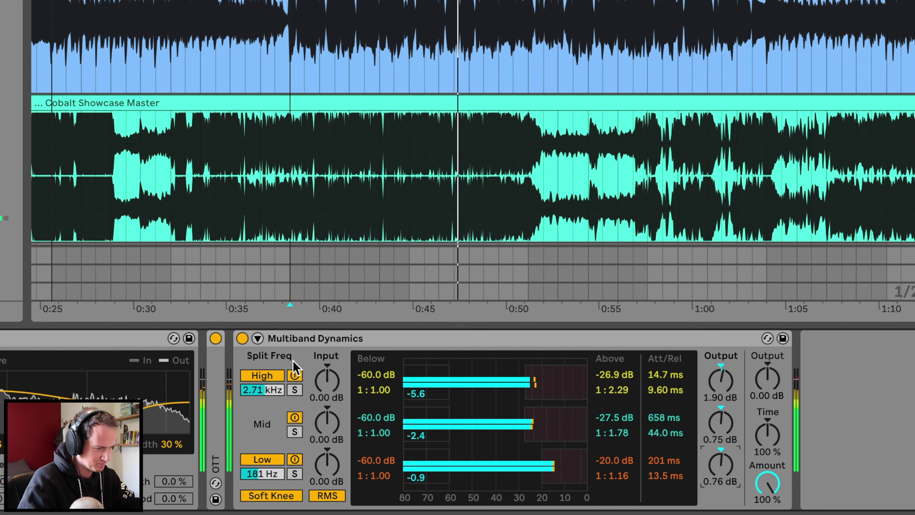
pyautogui.click(242, 338)
pyautogui.press('space')
pyautogui.press('space')
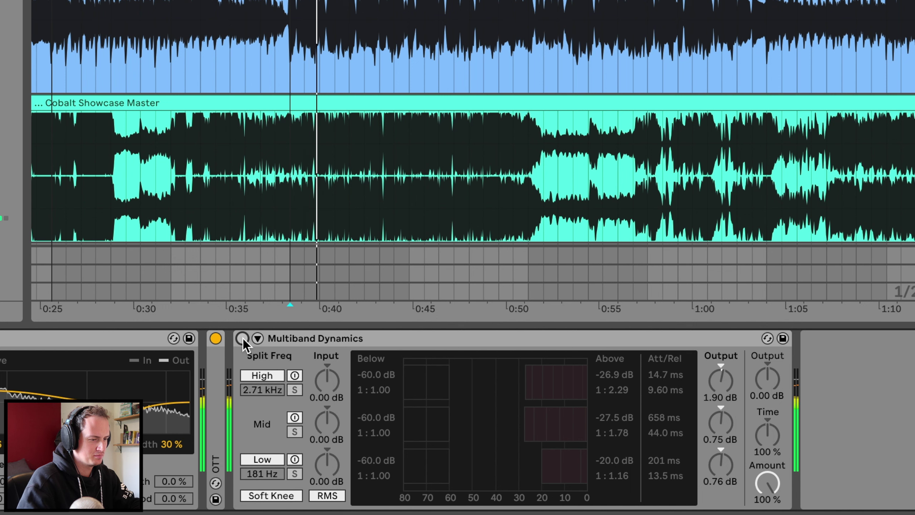
pyautogui.click(242, 338)
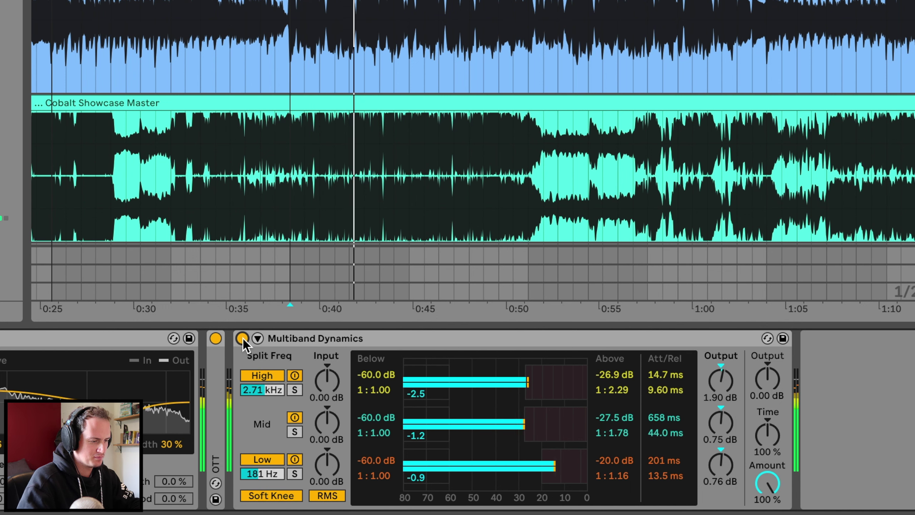
pyautogui.click(243, 338)
pyautogui.click(242, 338)
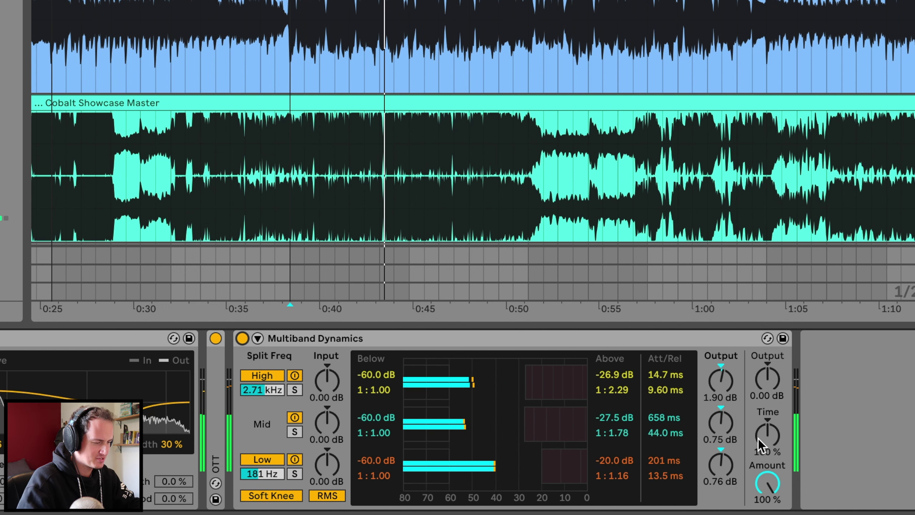
# - Adjust the global Time scale from 144% to about 518%, A/B-ing the Multiband Dynamics
pyautogui.press('space')
pyautogui.press('space')
pyautogui.moveTo(758, 438); pyautogui.dragTo(758, 447)
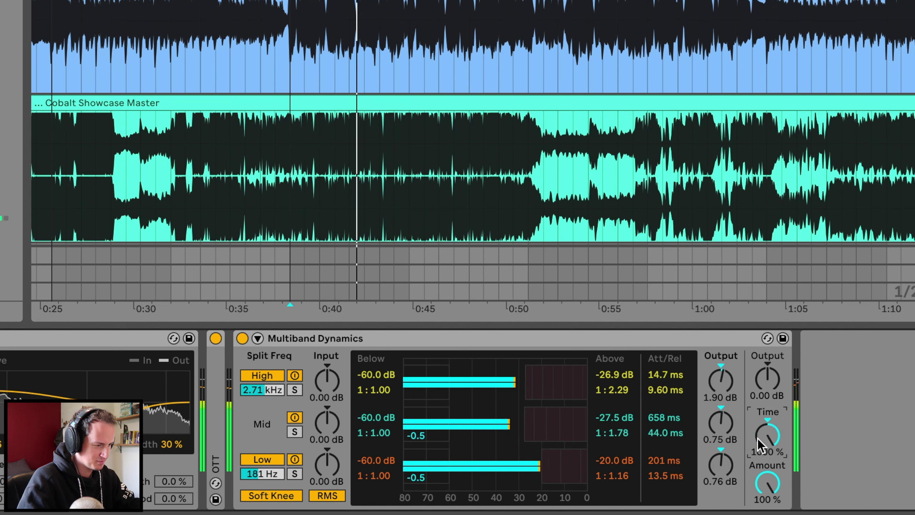
pyautogui.moveTo(757, 439); pyautogui.dragTo(757, 469)
pyautogui.press('space')
pyautogui.press('space')
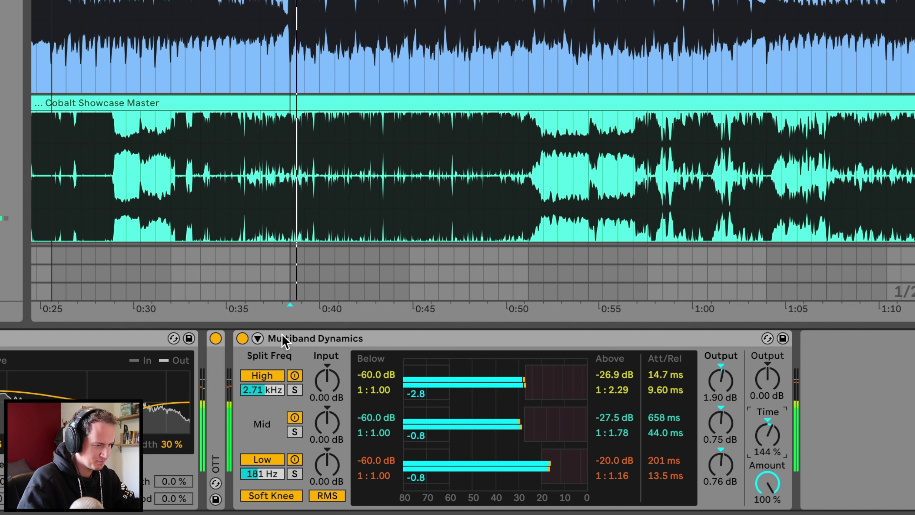
pyautogui.click(248, 339)
pyautogui.click(242, 338)
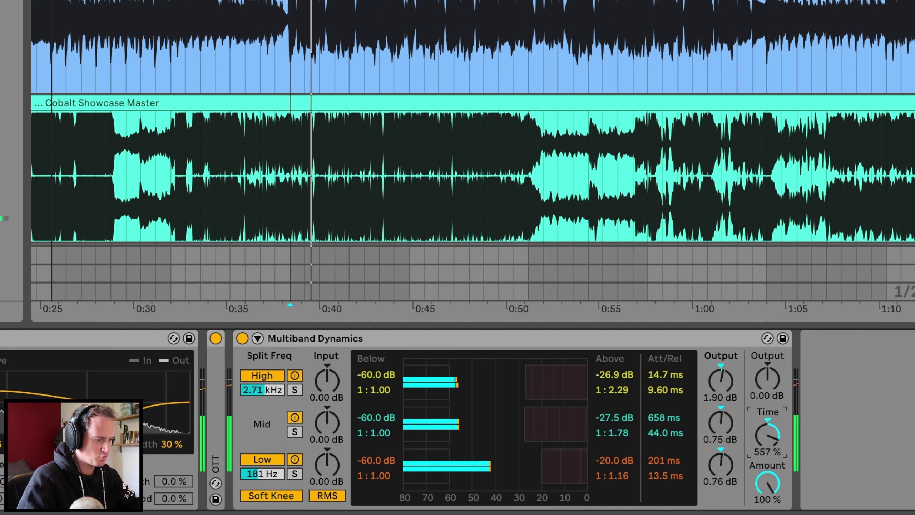
pyautogui.moveTo(756, 438); pyautogui.dragTo(756, 422)
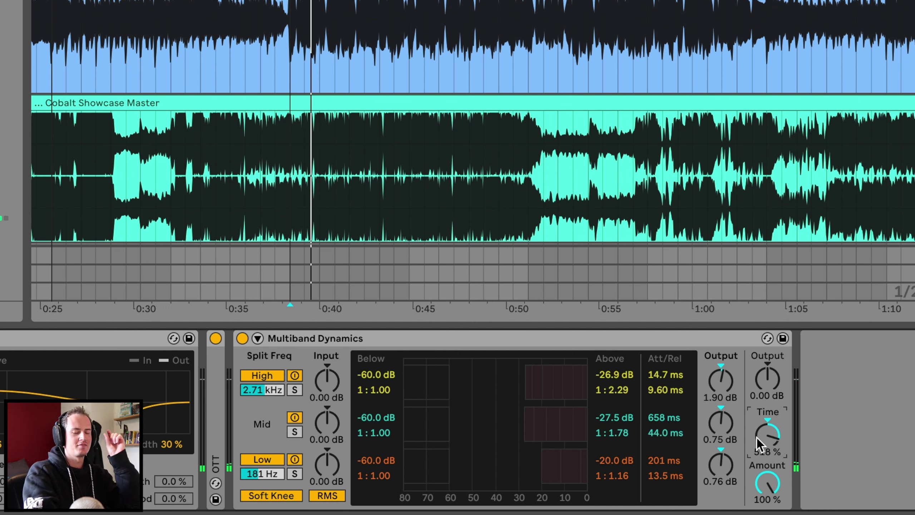
pyautogui.press('space')
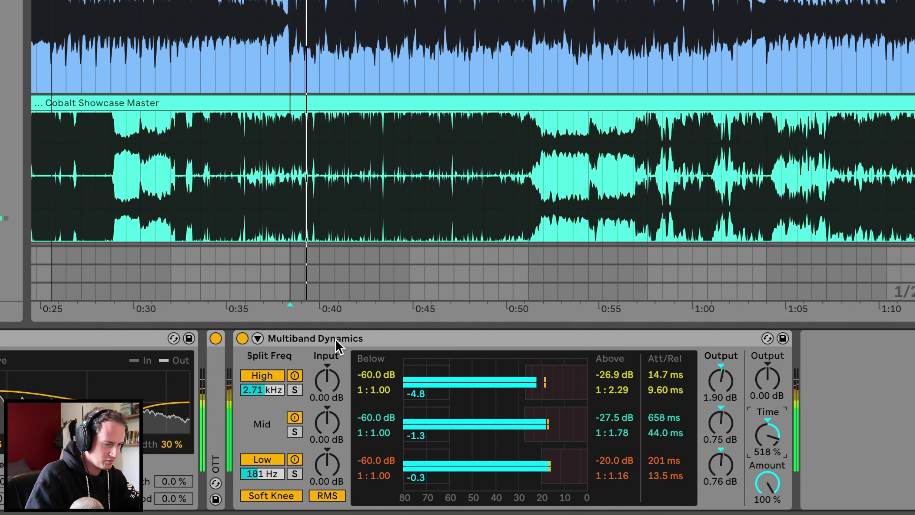
pyautogui.click(244, 333)
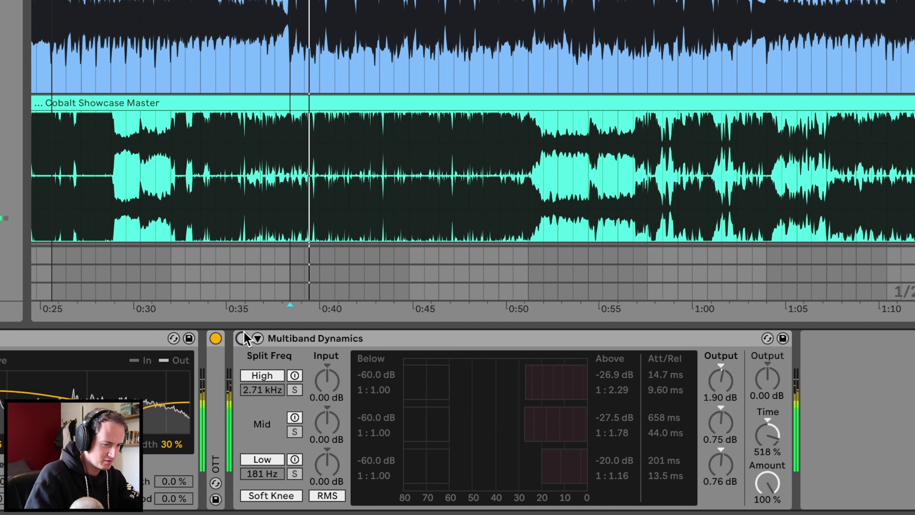
pyautogui.click(244, 333)
pyautogui.press('space')
pyautogui.press('space')
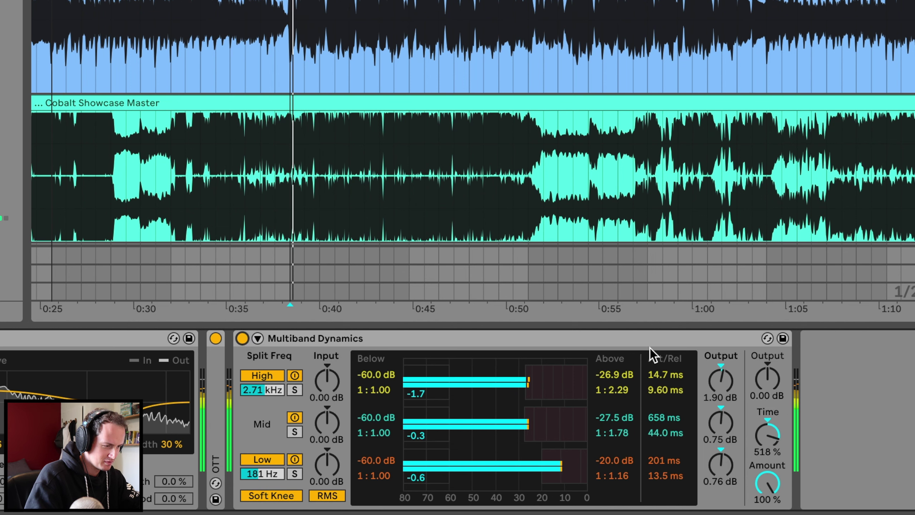
pyautogui.press('space')
# - Raise the High band's Above threshold to -18.1 dB and return the Amount to 100% after sweeping it
pyautogui.click(616, 374)
pyautogui.press('space')
pyautogui.moveTo(616, 373)
pyautogui.mouseDown()
pyautogui.moveTo(616, 356)
pyautogui.moveTo(618, 376)
pyautogui.mouseUp()
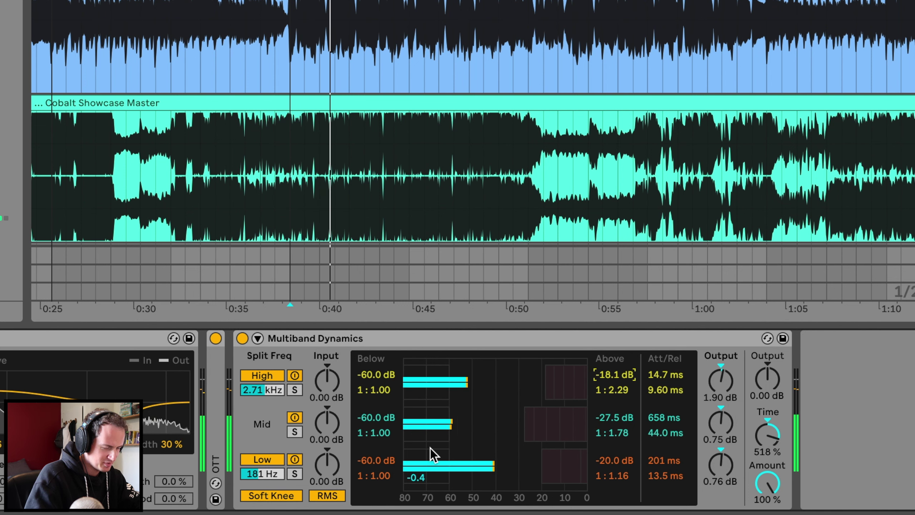
pyautogui.press('space')
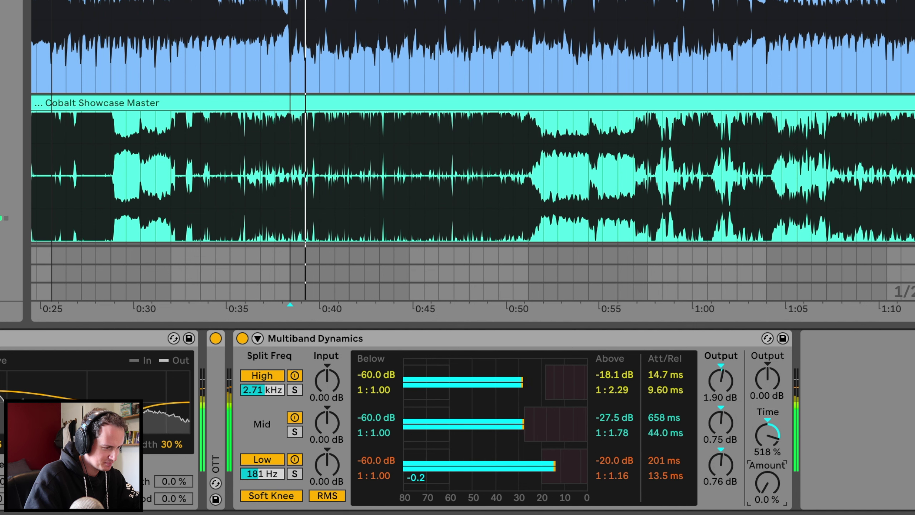
pyautogui.moveTo(765, 478)
pyautogui.mouseDown()
pyautogui.moveTo(764, 407)
pyautogui.moveTo(765, 485)
pyautogui.mouseUp()
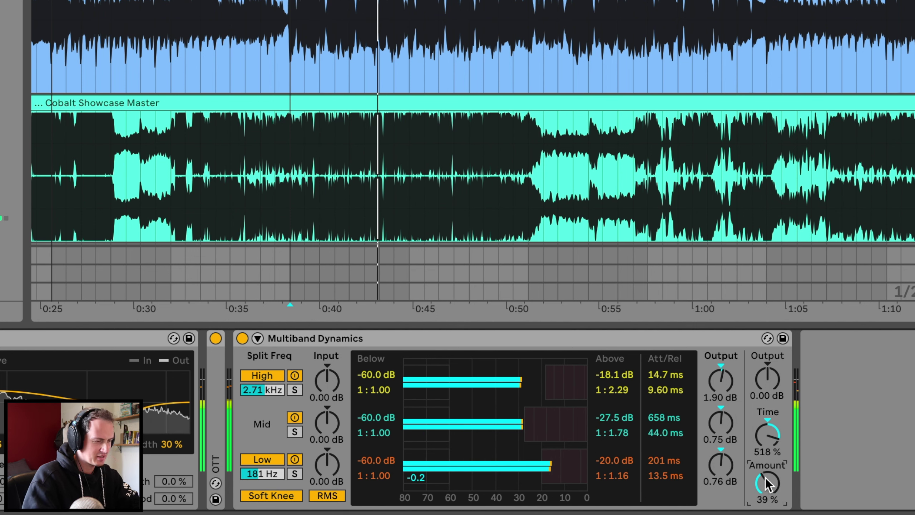
pyautogui.press('space')
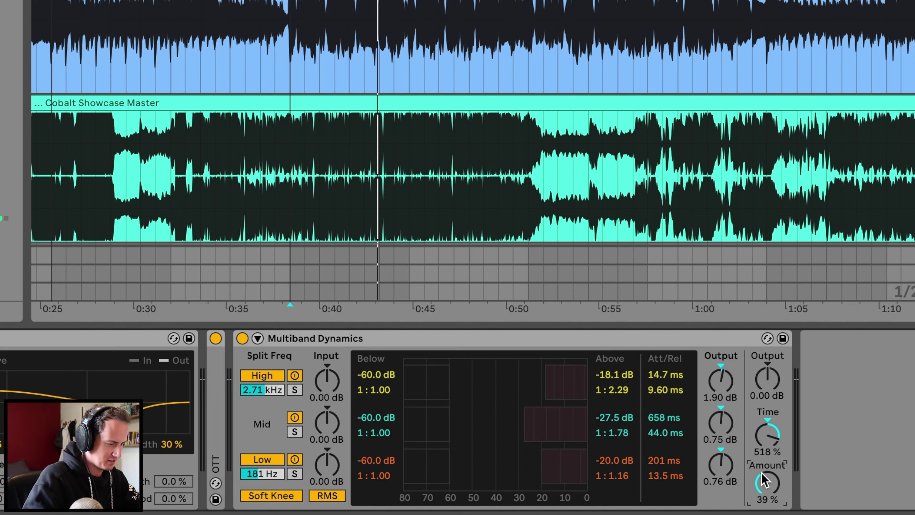
pyautogui.press('space')
pyautogui.moveTo(765, 479); pyautogui.dragTo(765, 433)
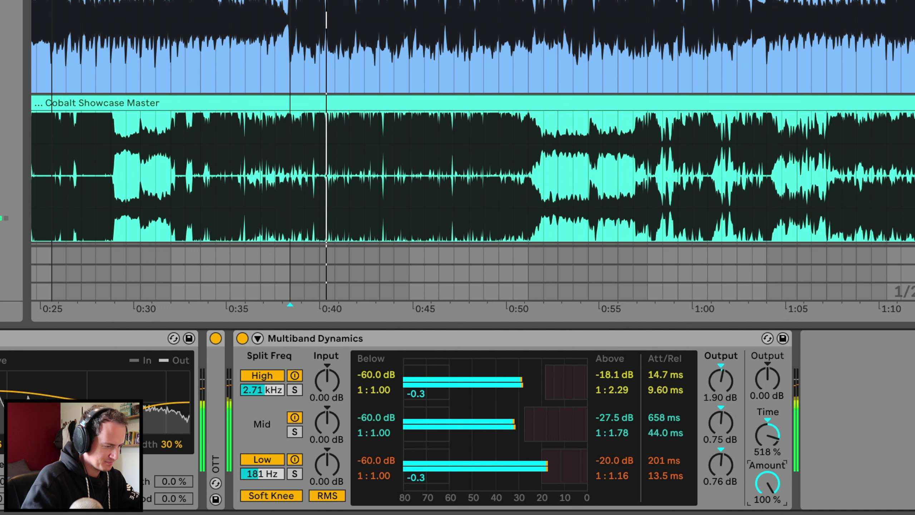
# - Lower the High band Output to 1.52 dB and sweep the Amount knob to compare
pyautogui.click(720, 380)
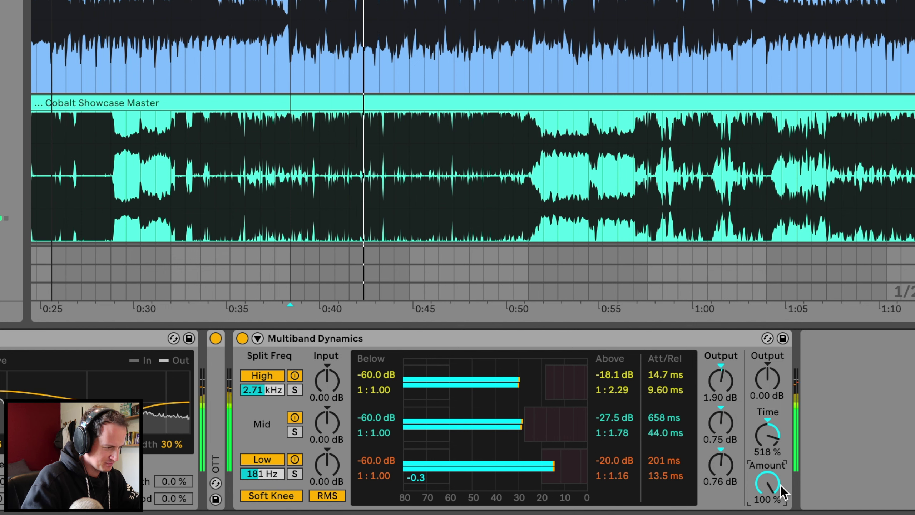
pyautogui.moveTo(728, 391); pyautogui.dragTo(730, 395)
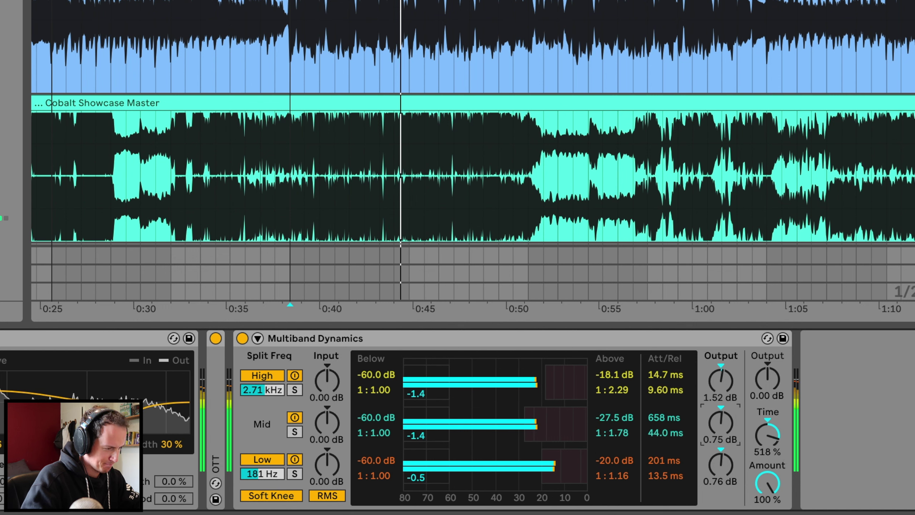
pyautogui.press('space')
pyautogui.click(766, 489)
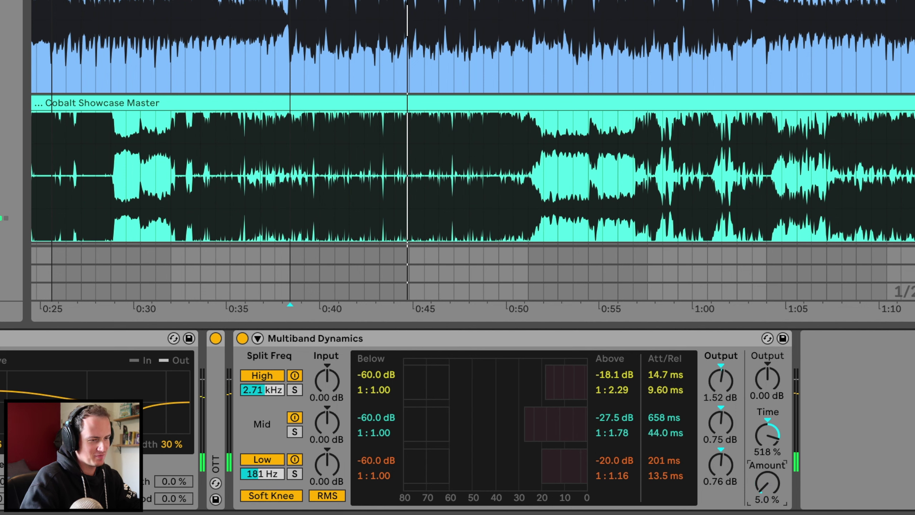
pyautogui.press('space')
pyautogui.moveTo(767, 482)
pyautogui.mouseDown()
pyautogui.moveTo(767, 411)
pyautogui.moveTo(767, 482)
pyautogui.mouseUp()
pyautogui.press('space')
pyautogui.press('space')
pyautogui.press('space')
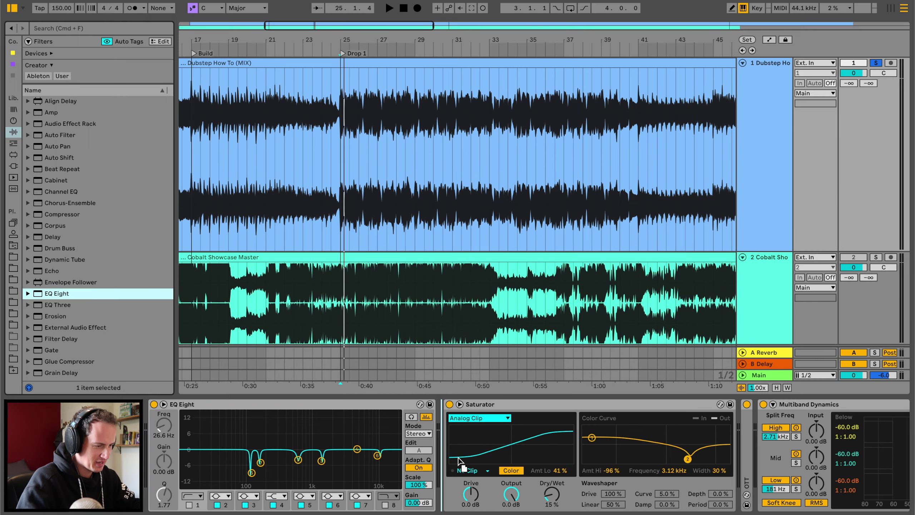
# - Insert a second EQ Eight before the Saturator and cut about 5 dB near 278 Hz
pyautogui.moveTo(447, 456); pyautogui.dragTo(447, 456)
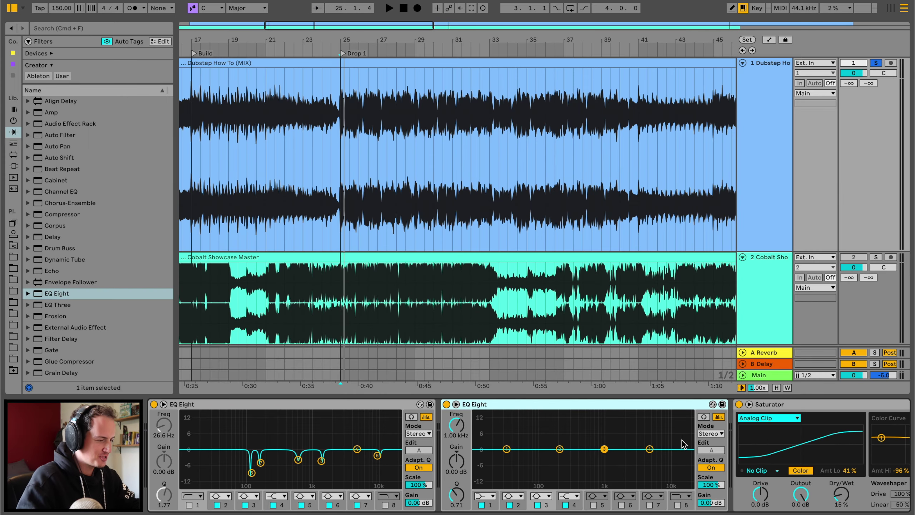
pyautogui.press('space')
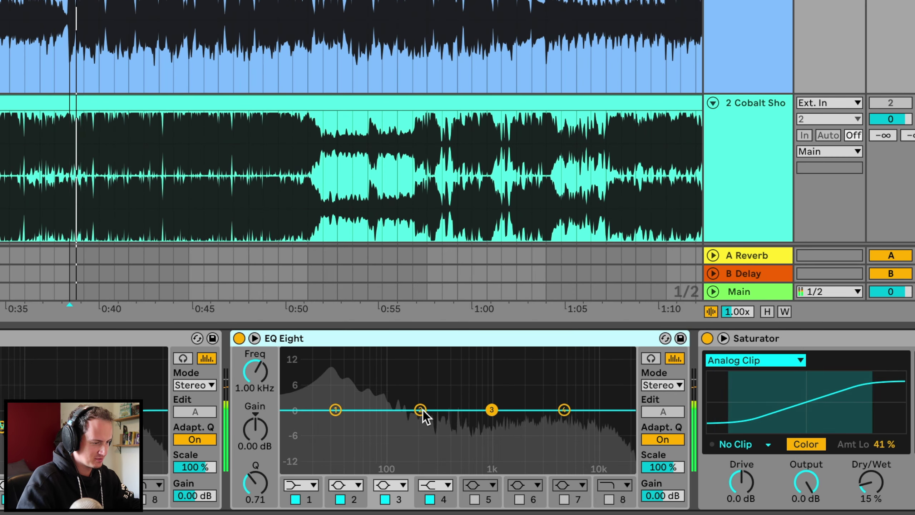
pyautogui.moveTo(421, 410); pyautogui.dragTo(434, 430)
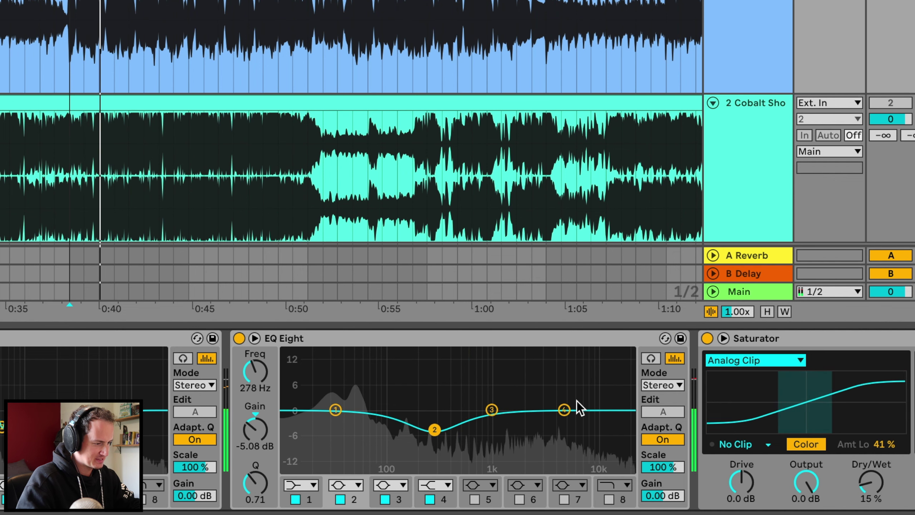
# - Switch the EQ to M/S mode and shape a gentle Mid-channel cut around 330 Hz
pyautogui.click(674, 384)
pyautogui.click(664, 422)
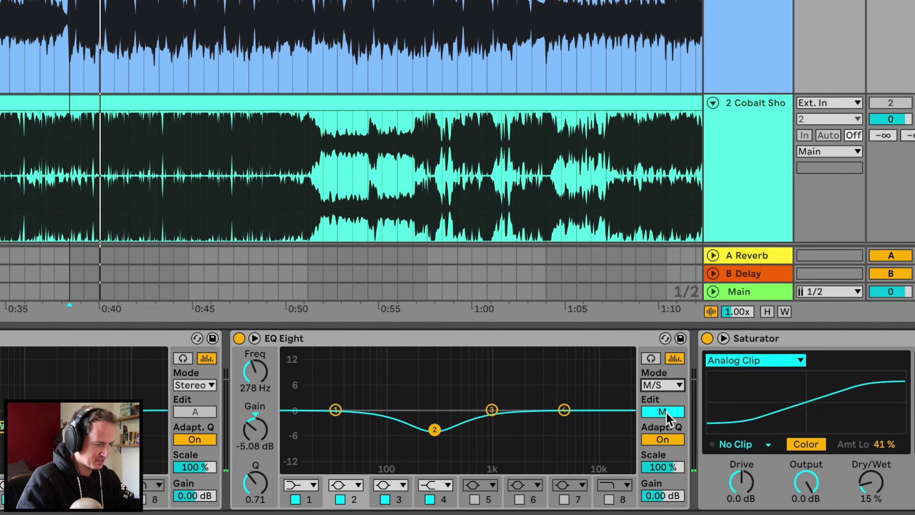
pyautogui.moveTo(434, 429); pyautogui.dragTo(442, 419)
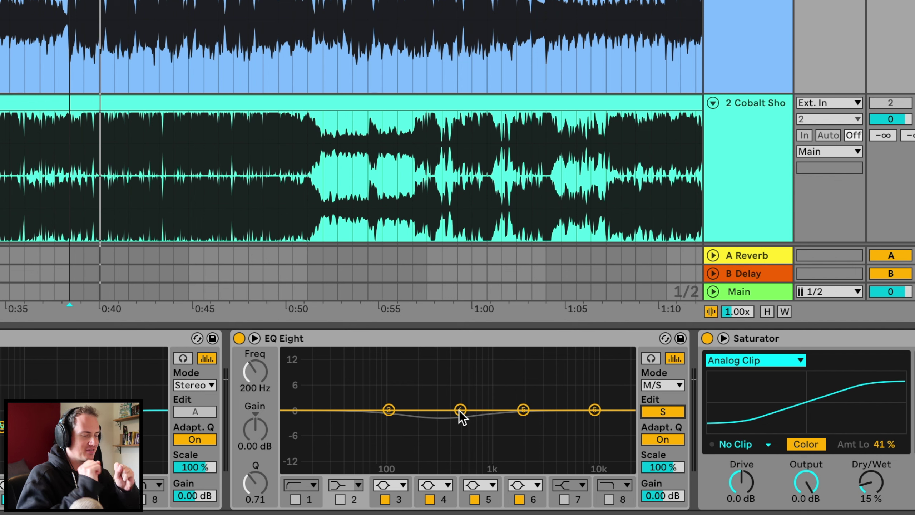
pyautogui.press('space')
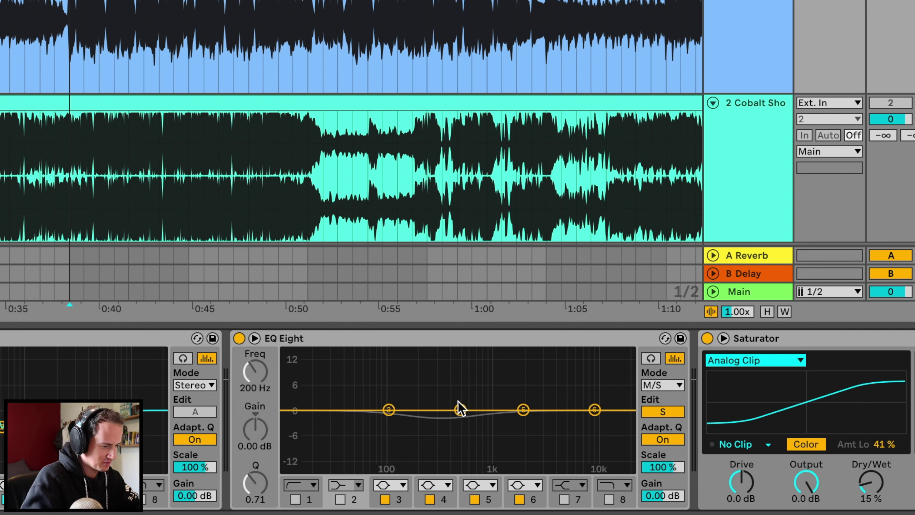
pyautogui.click(647, 411)
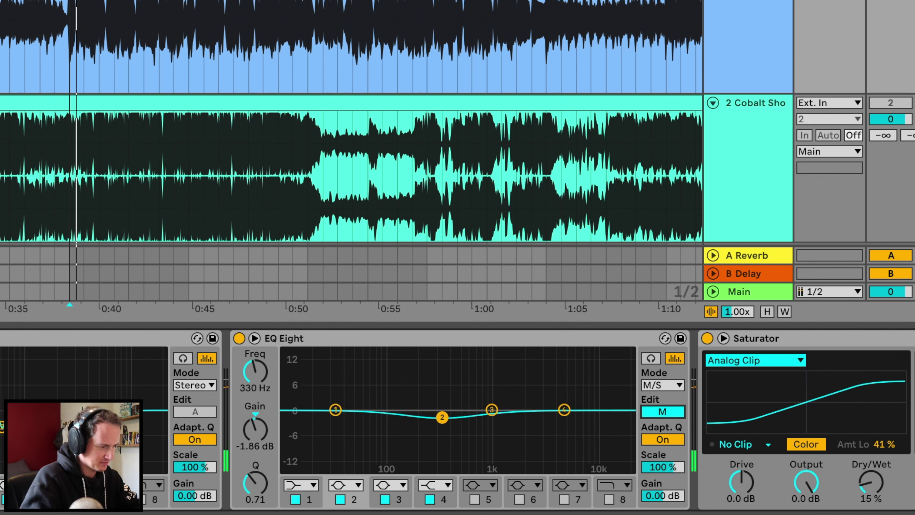
pyautogui.moveTo(442, 417); pyautogui.dragTo(470, 419)
# - On the Side channel, raise the band 1 high-pass and set a lift near 10.4 kHz
pyautogui.click(670, 414)
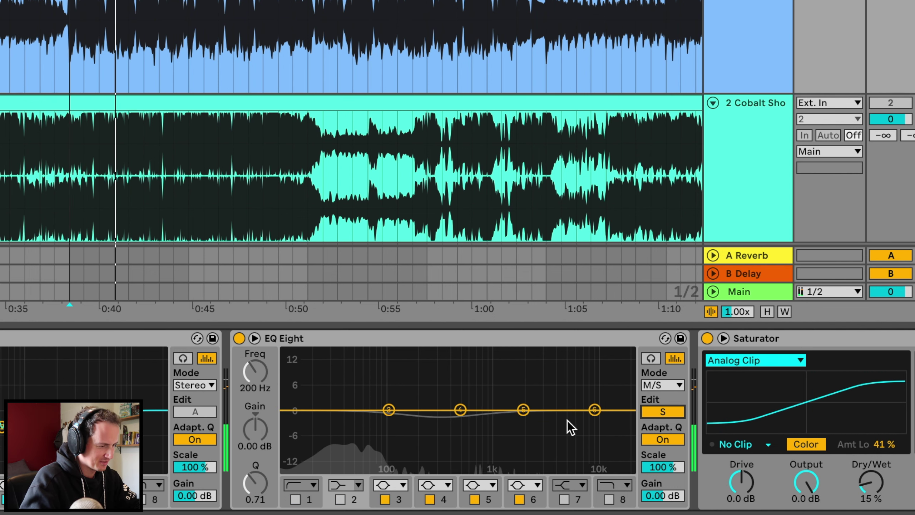
pyautogui.moveTo(592, 409); pyautogui.dragTo(595, 386)
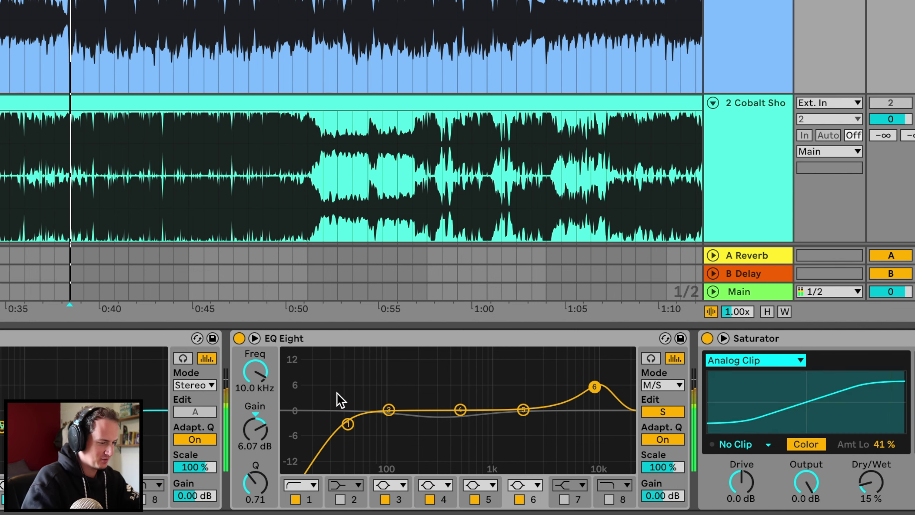
pyautogui.moveTo(347, 423)
pyautogui.mouseDown()
pyautogui.moveTo(610, 432)
pyautogui.moveTo(363, 433)
pyautogui.mouseUp()
pyautogui.press('space')
pyautogui.hscroll(10, 342, 180)
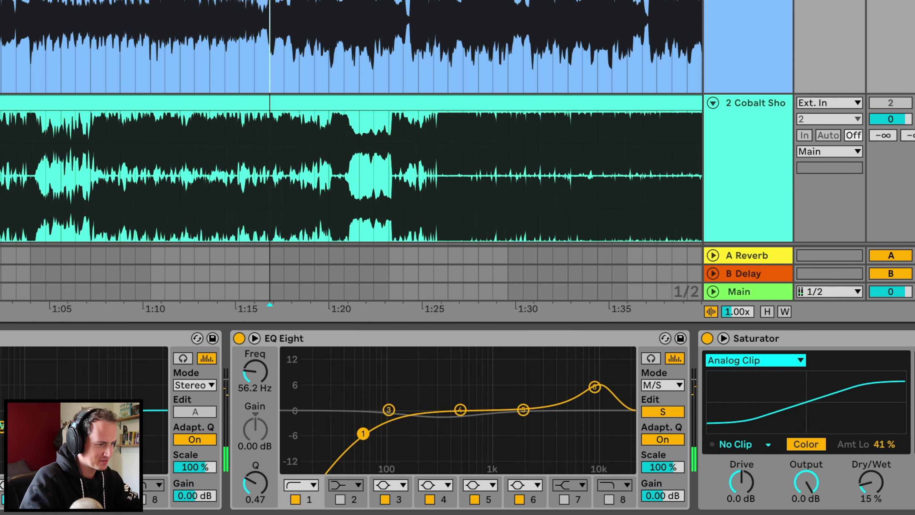
pyautogui.press('space')
pyautogui.moveTo(363, 432)
pyautogui.mouseDown()
pyautogui.moveTo(554, 440)
pyautogui.moveTo(288, 427)
pyautogui.moveTo(370, 438)
pyautogui.mouseUp()
pyautogui.moveTo(594, 386); pyautogui.dragTo(596, 407)
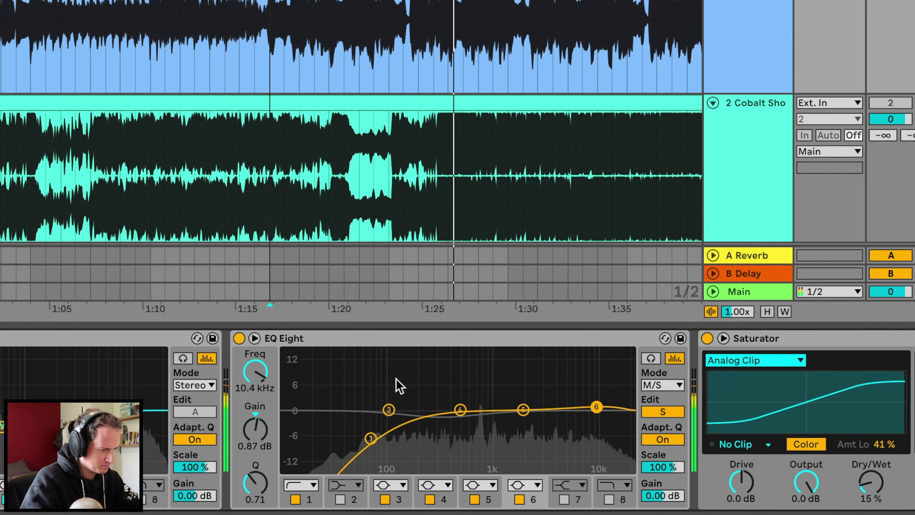
# - Dip the Side channel -2.36 dB at 240 Hz, A/B-ing the EQ on and off
pyautogui.click(238, 338)
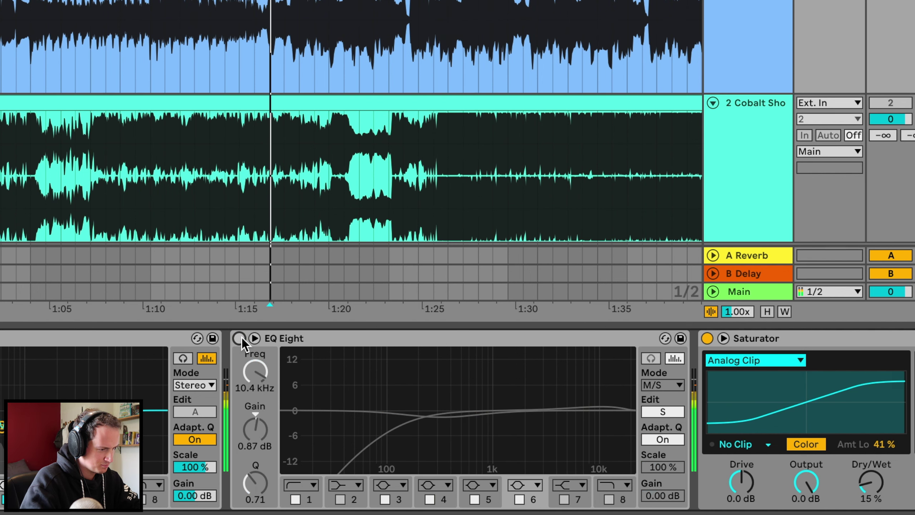
pyautogui.click(239, 338)
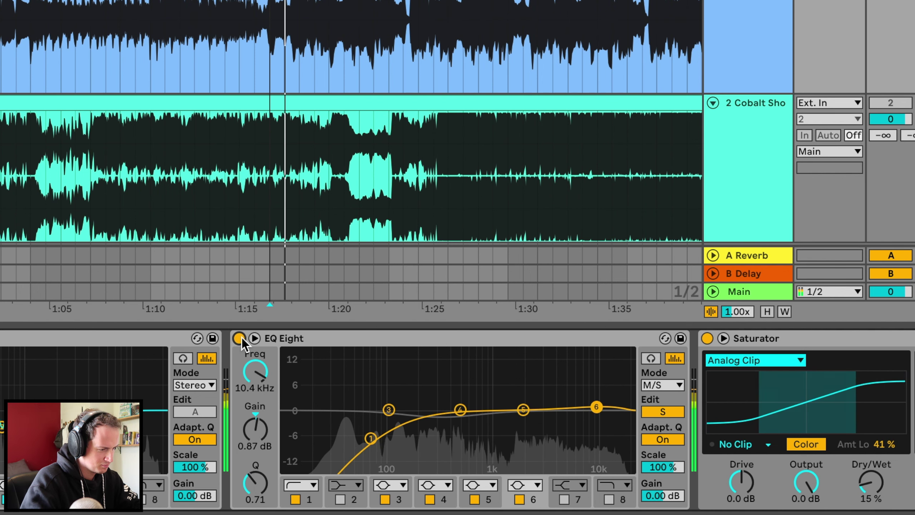
pyautogui.moveTo(388, 409); pyautogui.dragTo(427, 419)
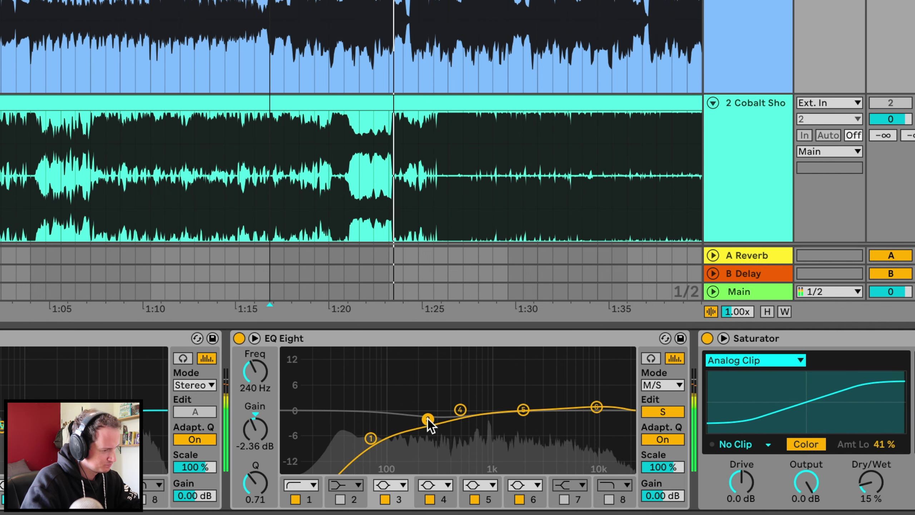
pyautogui.click(241, 337)
pyautogui.click(242, 337)
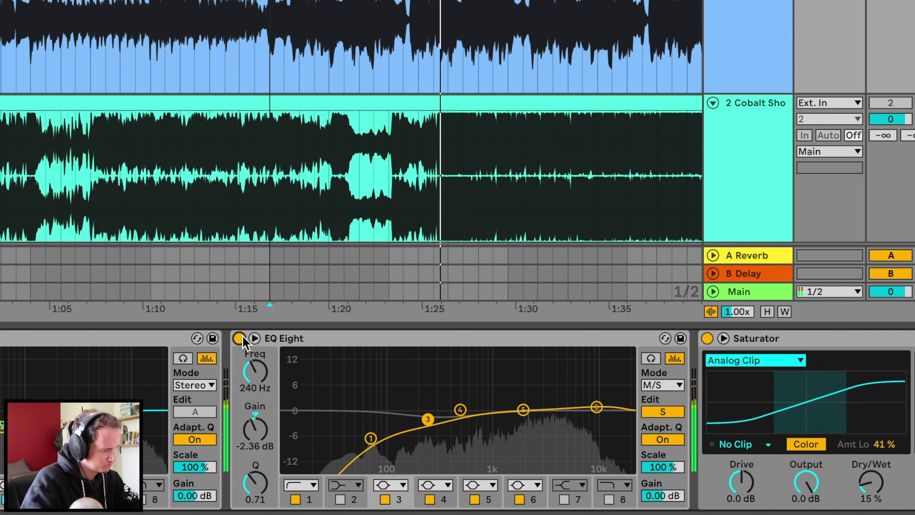
pyautogui.hscroll(5, 242, 336)
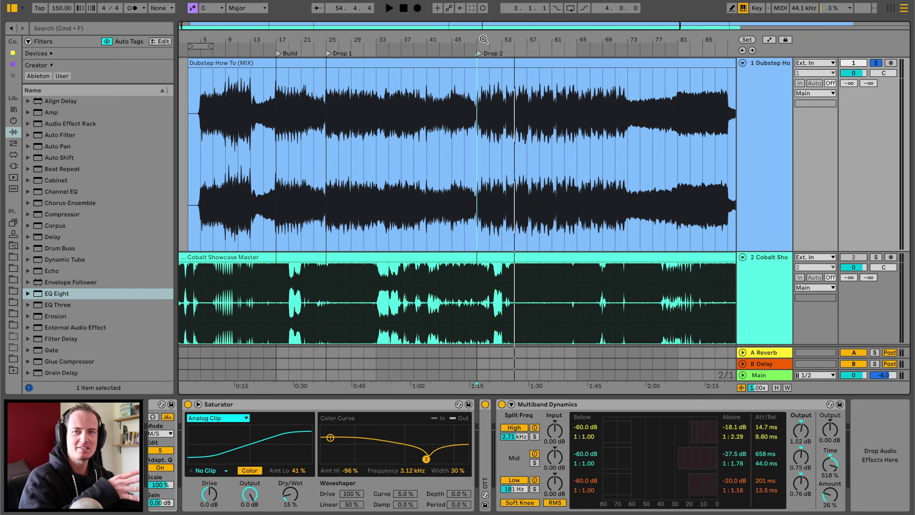
# - Select Multiband Dynamics and load Saturator from the Audio Effects list after it
pyautogui.hscroll(10, 541, 99)
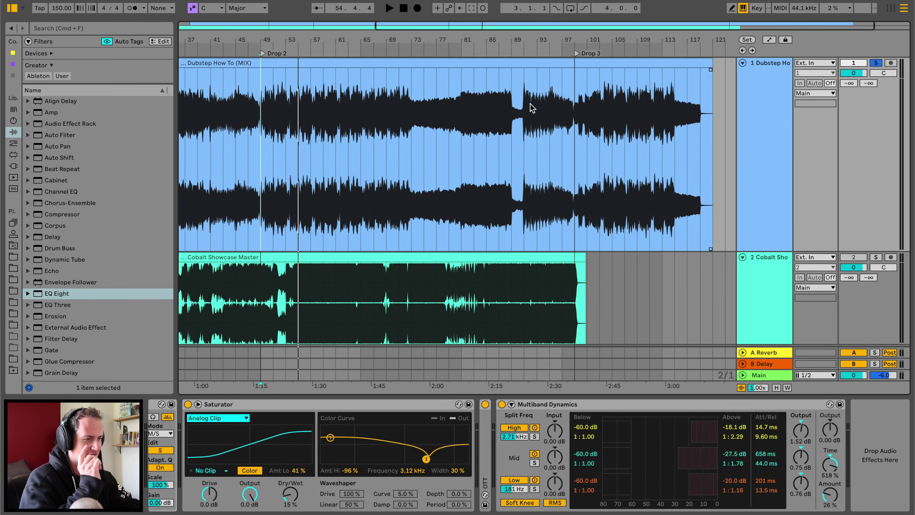
pyautogui.hscroll(-10, 532, 108)
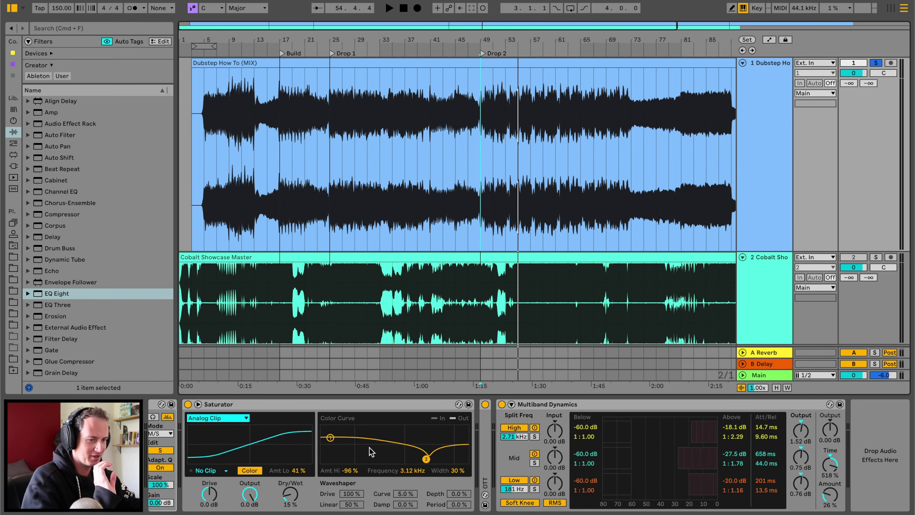
pyautogui.click(566, 406)
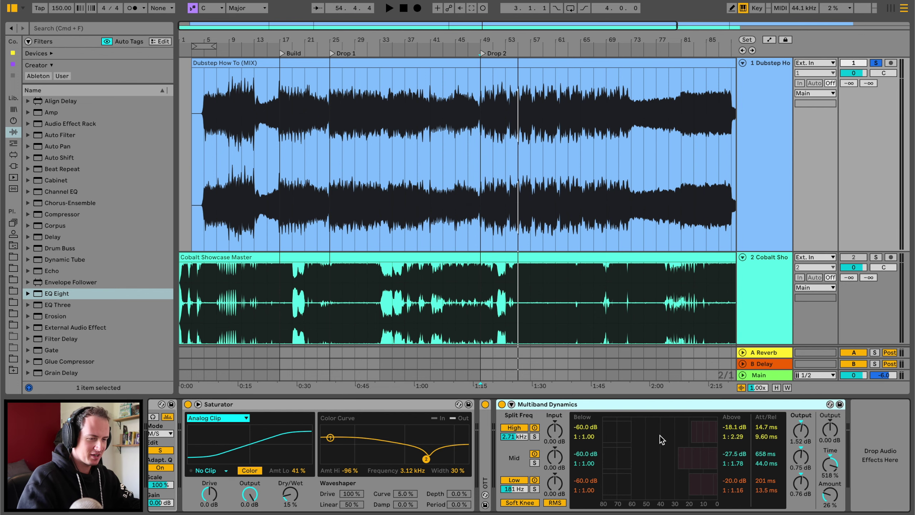
pyautogui.scroll(-10, 151, 347)
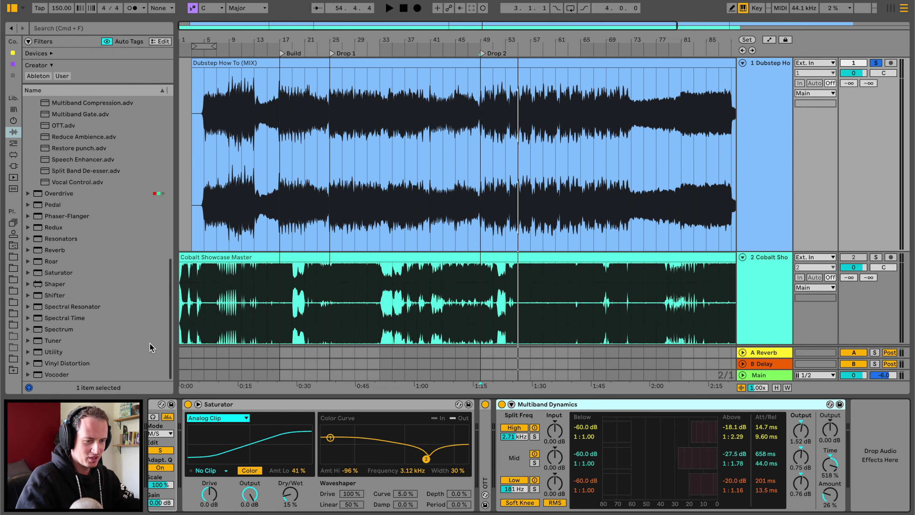
pyautogui.doubleClick(65, 273)
# - Try the Waveshaper and Analog Clip curves, then settle on Soft Sine and A/B the Saturator
pyautogui.press('space')
pyautogui.hscroll(3, 788, 468)
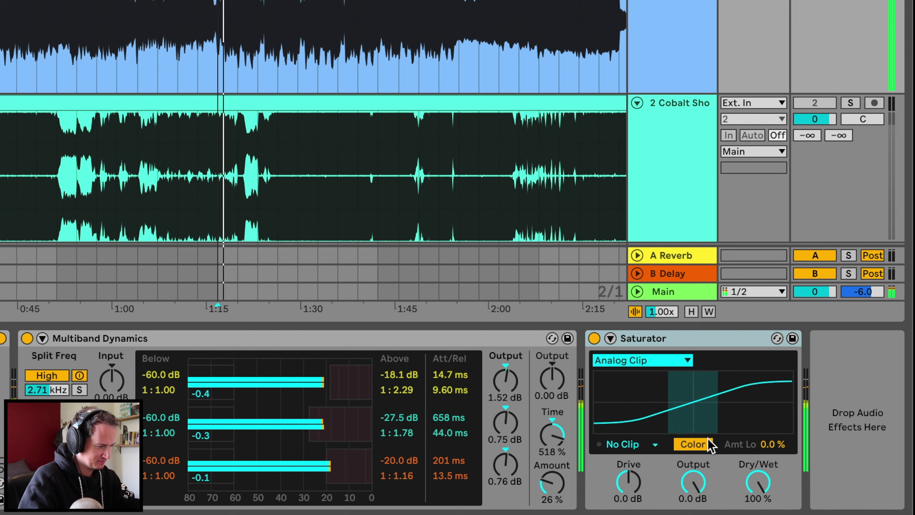
pyautogui.click(677, 359)
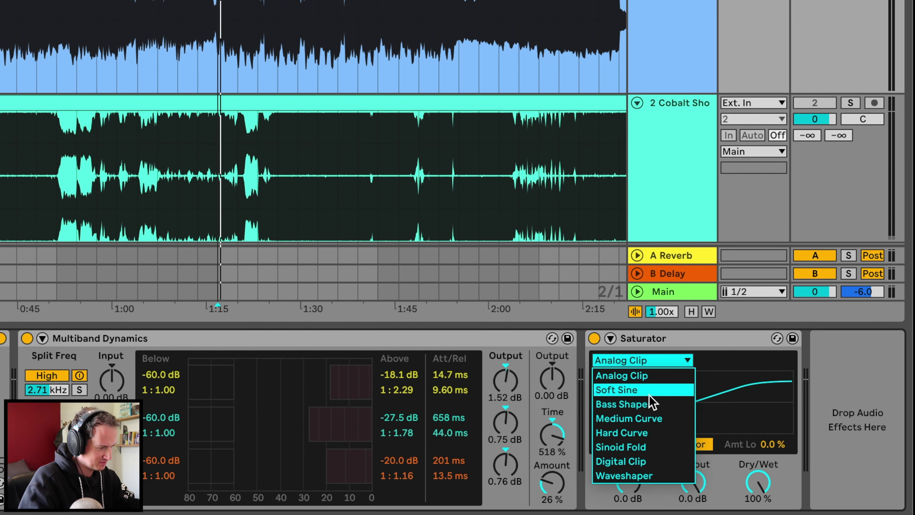
pyautogui.click(641, 474)
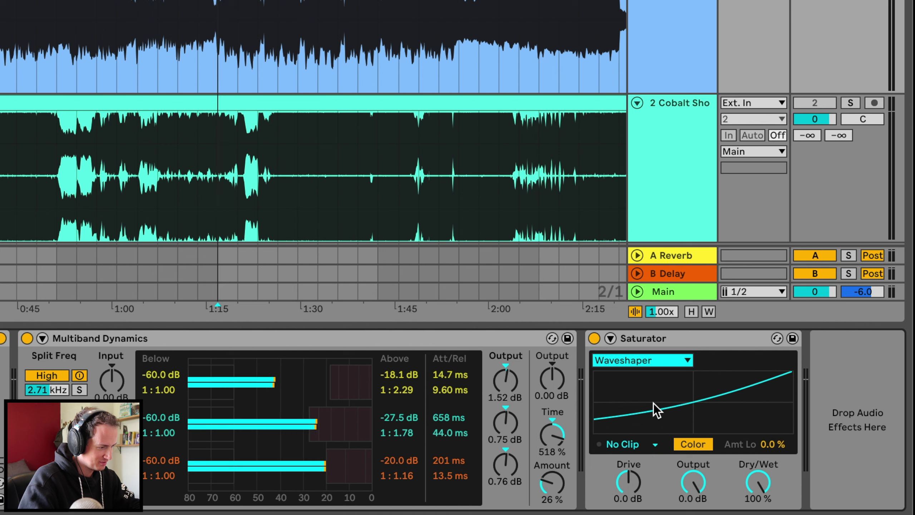
pyautogui.click(656, 364)
pyautogui.click(650, 374)
pyautogui.click(653, 359)
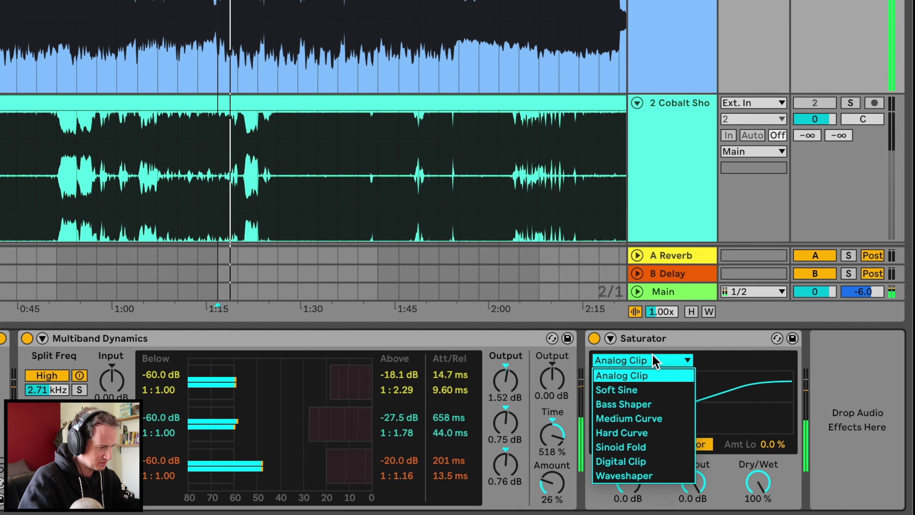
pyautogui.click(645, 388)
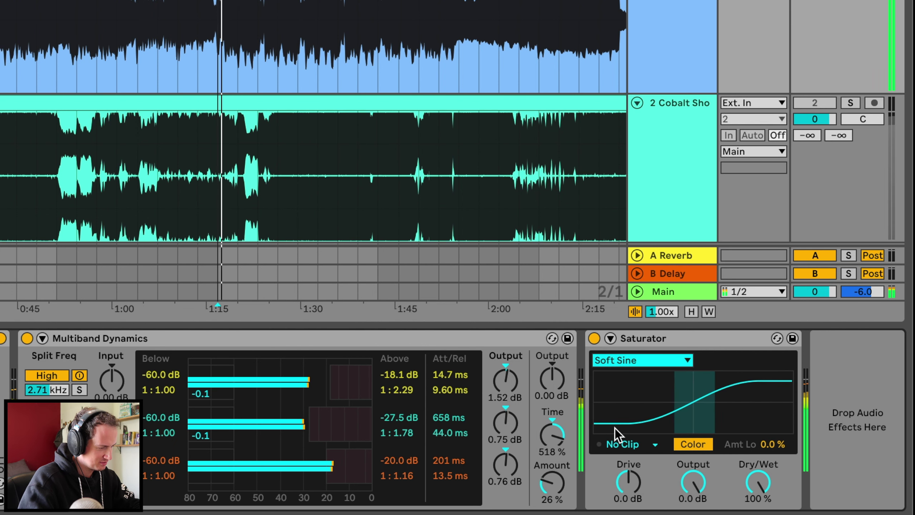
pyautogui.click(596, 341)
pyautogui.click(596, 340)
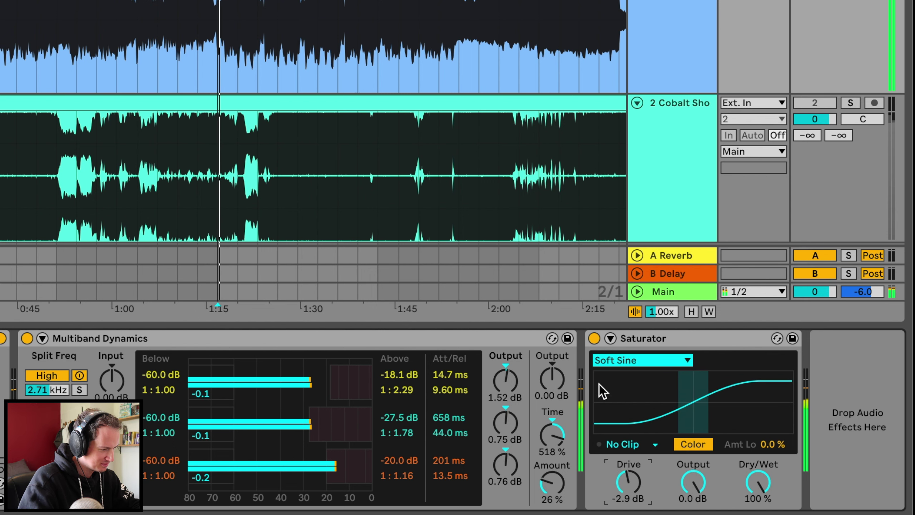
# - Expand the Saturator to show all settings and set its Output to -2.9 dB, comparing bypassed
pyautogui.click(594, 338)
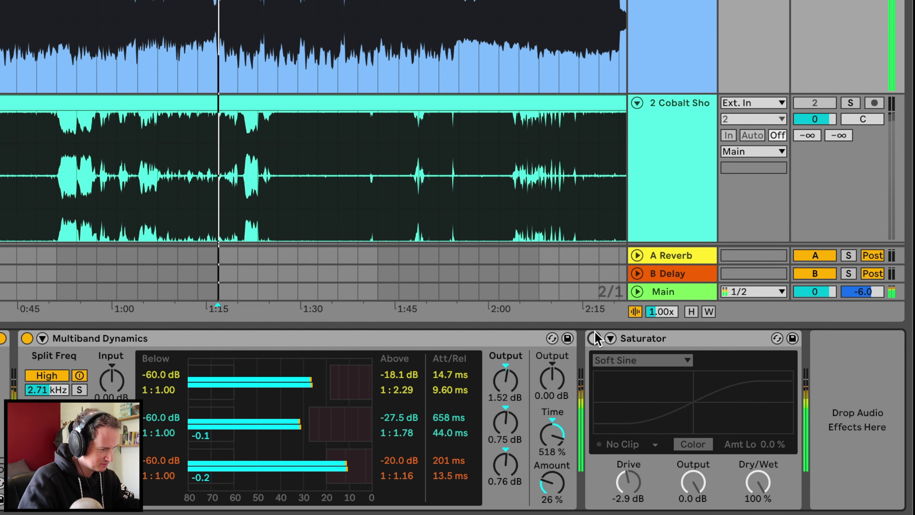
pyautogui.click(593, 337)
pyautogui.click(616, 340)
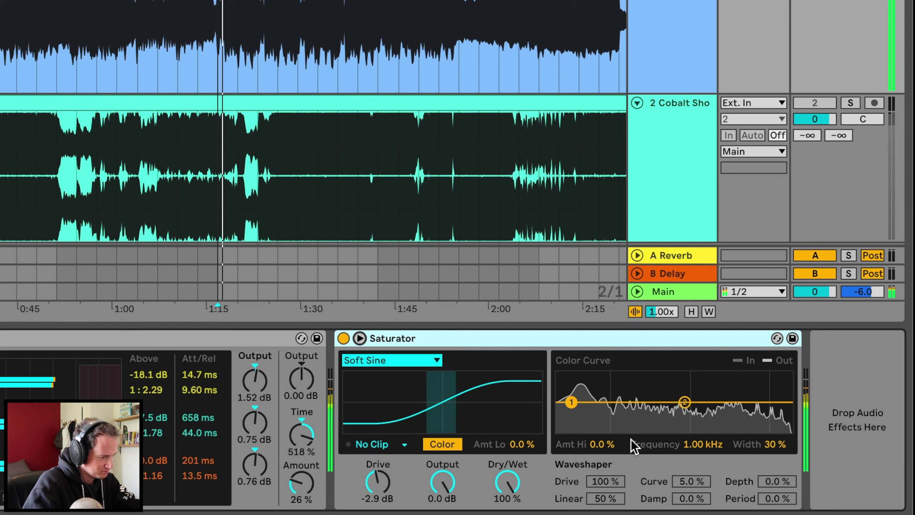
pyautogui.moveTo(442, 483); pyautogui.dragTo(442, 489)
pyautogui.press('space')
pyautogui.click(394, 486)
pyautogui.press('space')
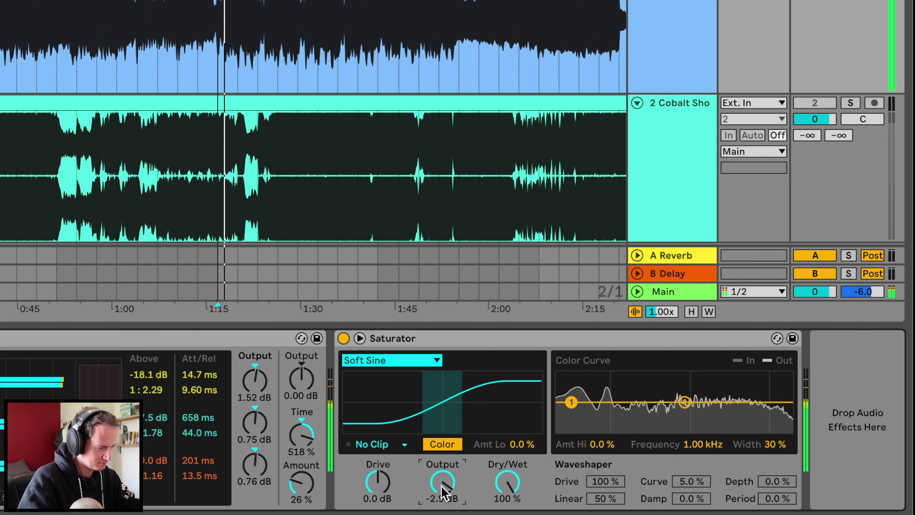
pyautogui.click(343, 337)
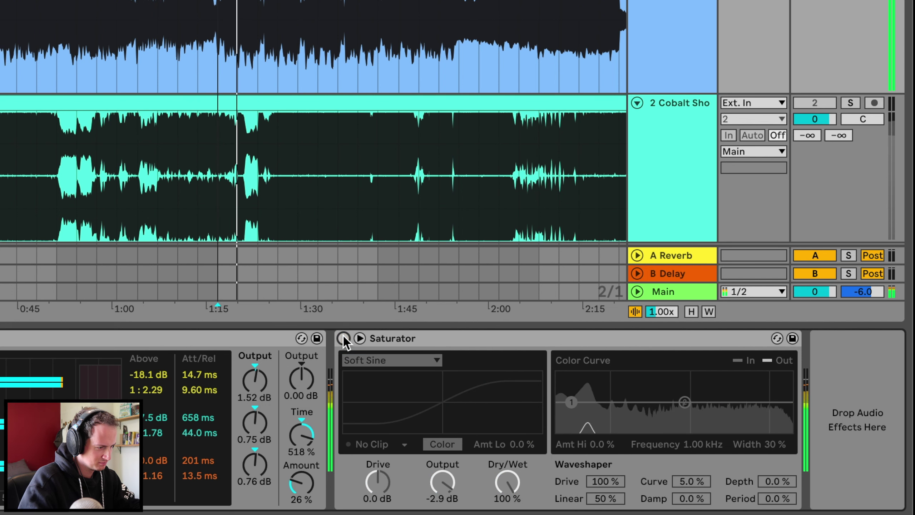
pyautogui.click(344, 338)
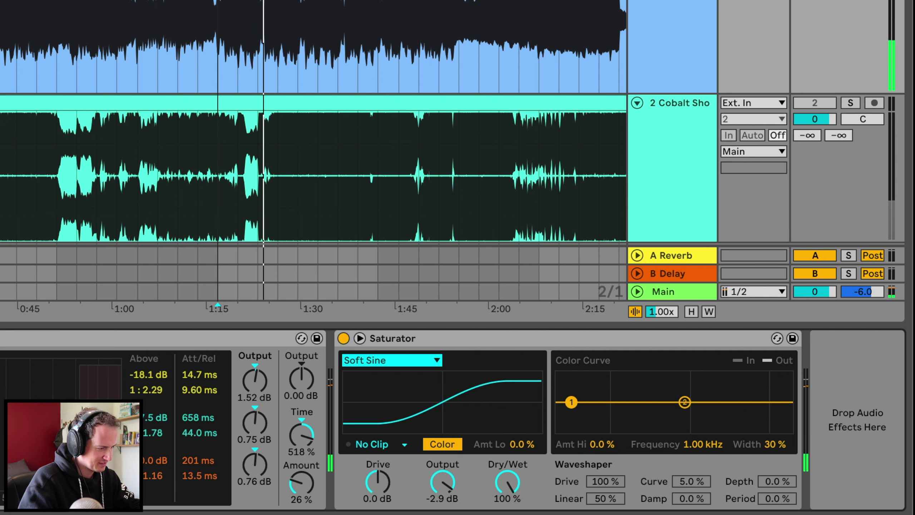
# - Sweep the Color curve's low amount, resetting Saturator Output to 0 dB and curve width to 30%
pyautogui.press('space')
pyautogui.moveTo(571, 410); pyautogui.dragTo(571, 427)
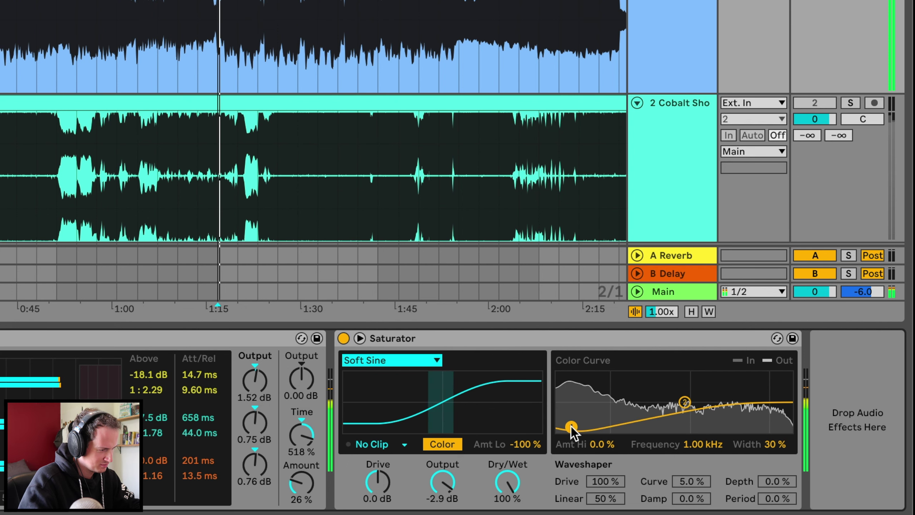
pyautogui.doubleClick(443, 482)
pyautogui.press('space')
pyautogui.press('space')
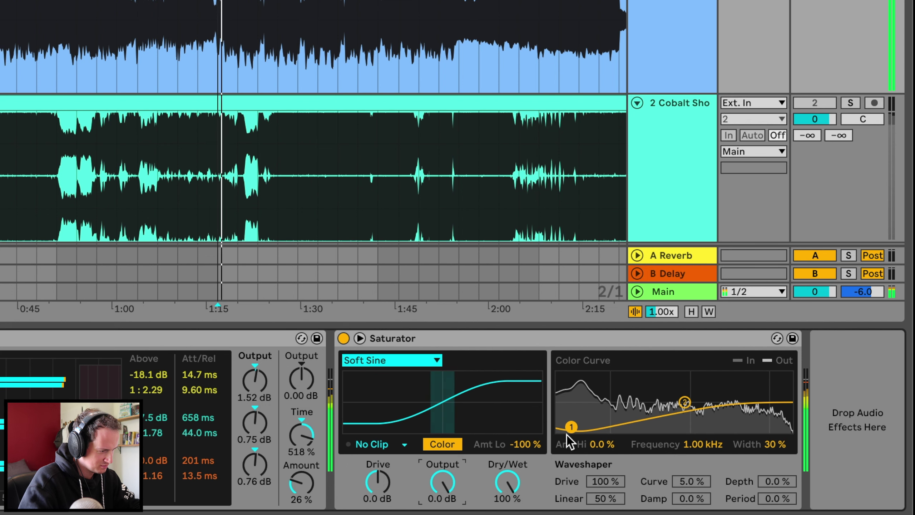
pyautogui.moveTo(570, 430); pyautogui.dragTo(570, 377)
pyautogui.press('space')
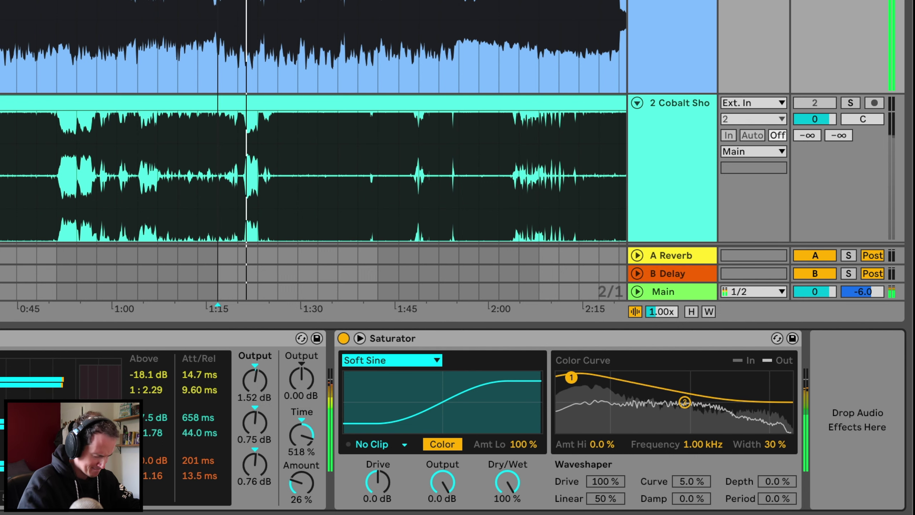
pyautogui.moveTo(571, 377); pyautogui.dragTo(571, 408)
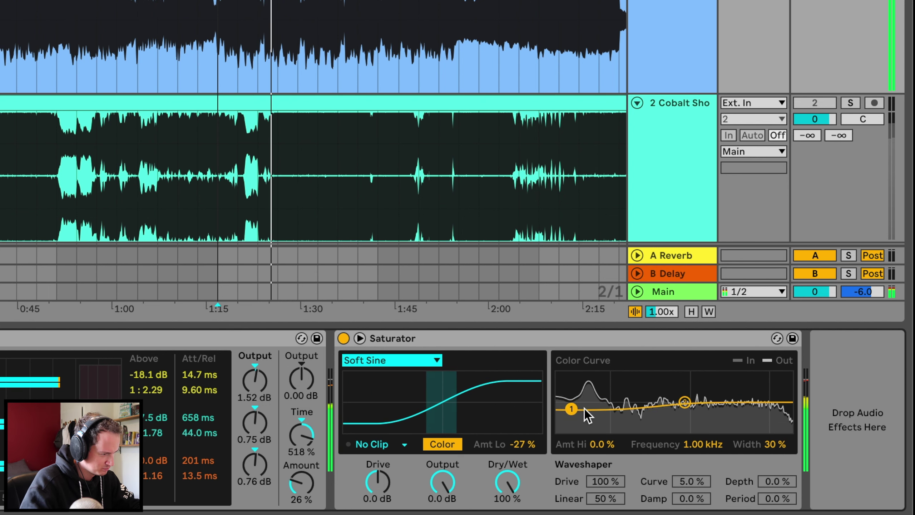
pyautogui.doubleClick(772, 446)
pyautogui.press('space')
pyautogui.press('space')
pyautogui.press('space')
pyautogui.press('space')
pyautogui.press('space')
pyautogui.moveTo(570, 408); pyautogui.dragTo(570, 423)
# - A/B the Color curve and the whole Saturator against their bypassed sound
pyautogui.click(428, 443)
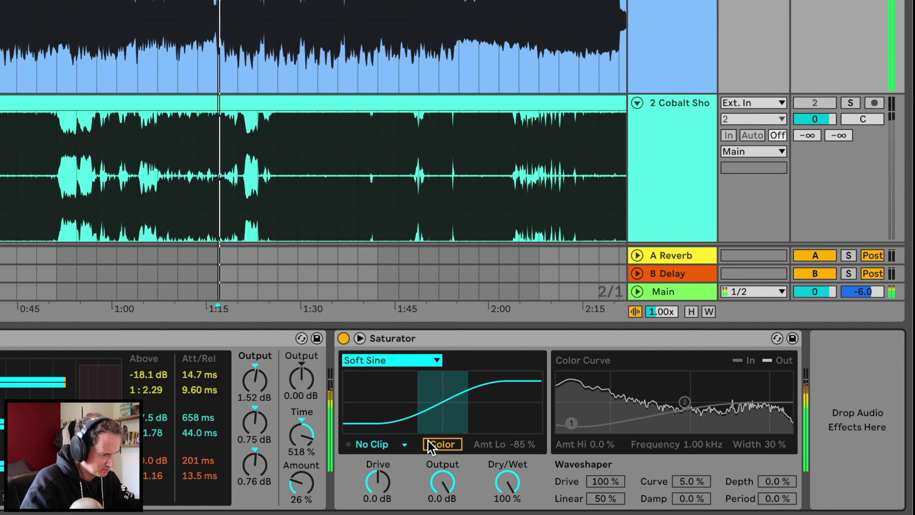
pyautogui.click(442, 443)
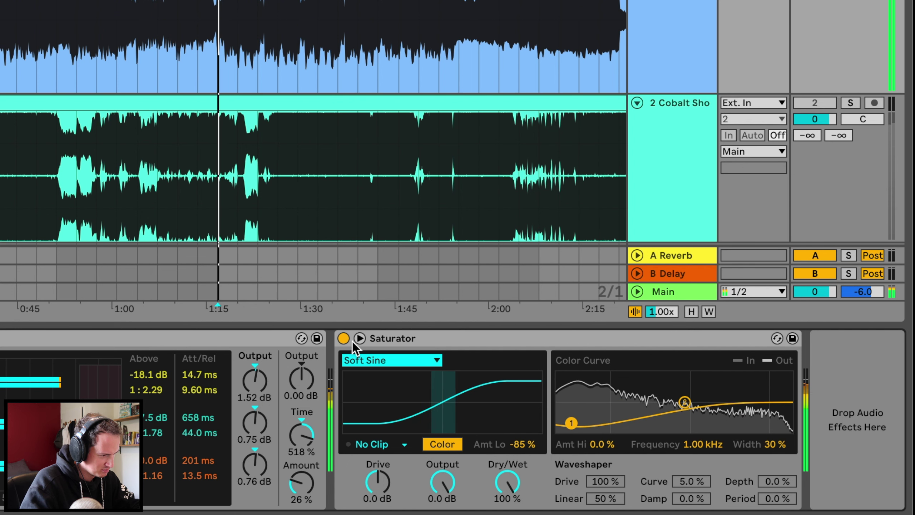
pyautogui.click(344, 338)
pyautogui.click(343, 338)
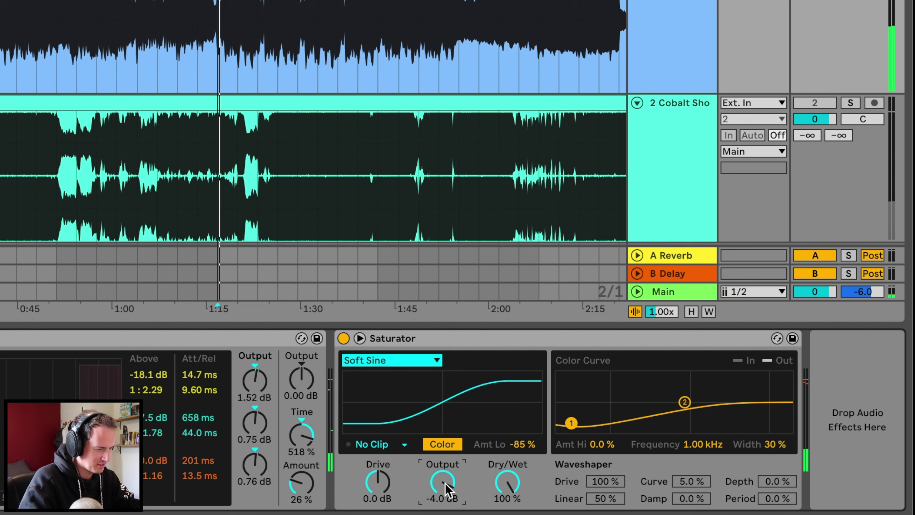
pyautogui.click(344, 339)
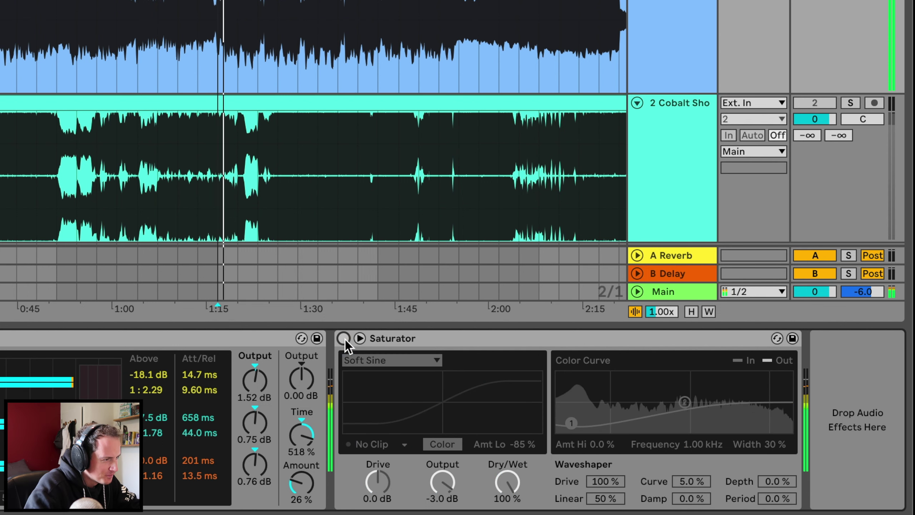
pyautogui.click(344, 338)
pyautogui.click(344, 338)
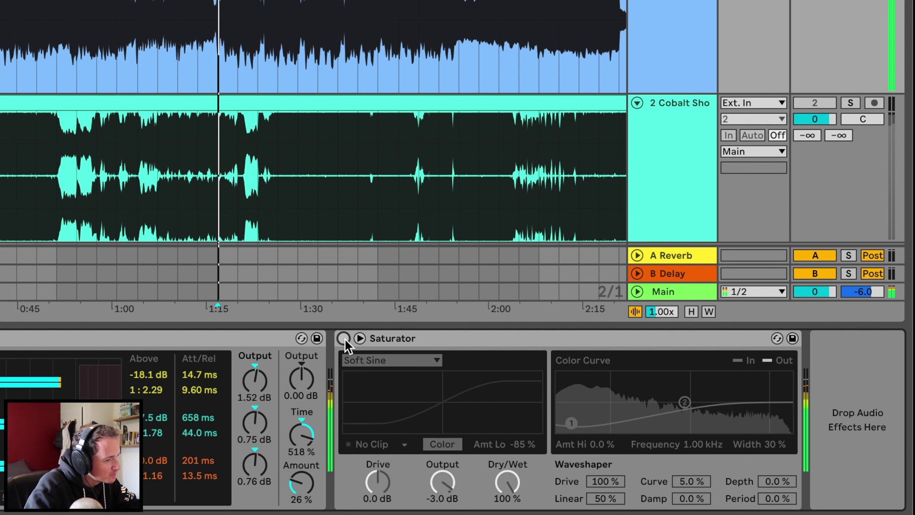
pyautogui.click(344, 339)
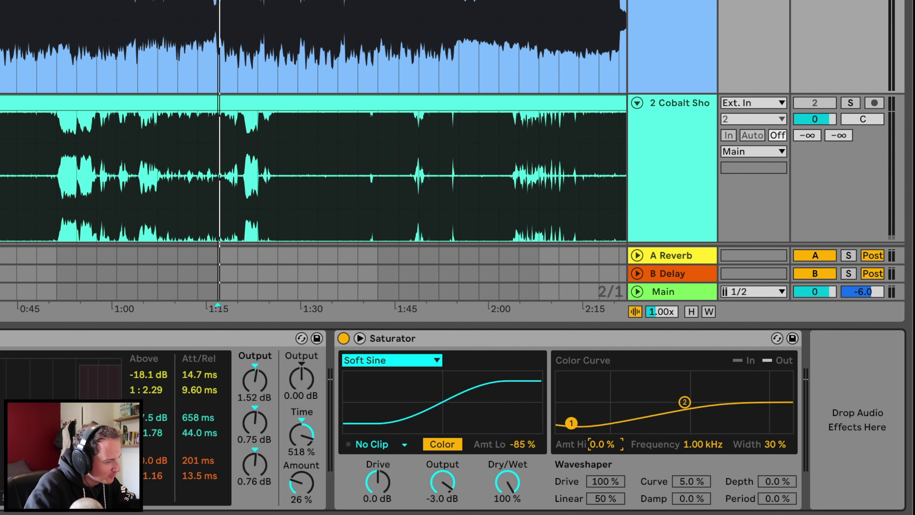
# - Set Amt Lo to -54% and the Saturator Drive to 1.0 dB
pyautogui.press('space')
pyautogui.moveTo(571, 421); pyautogui.dragTo(571, 415)
pyautogui.press('space')
pyautogui.press('space')
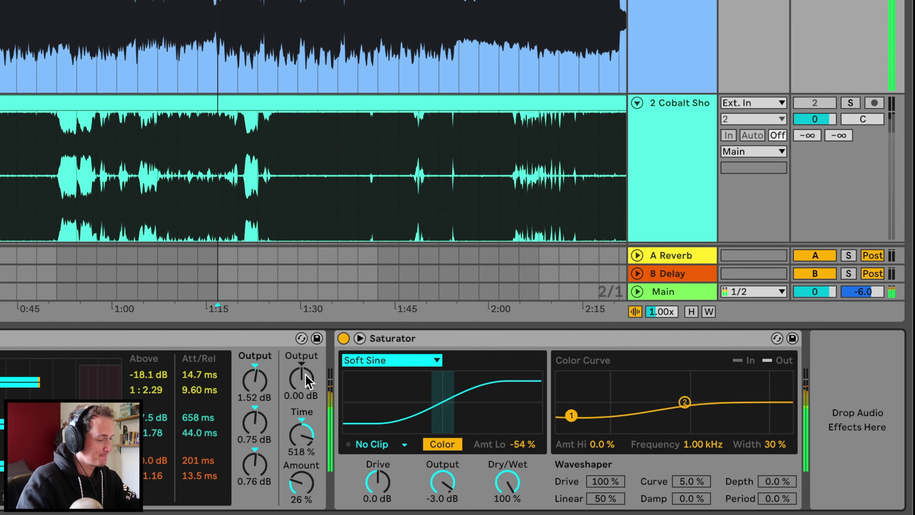
pyautogui.click(344, 338)
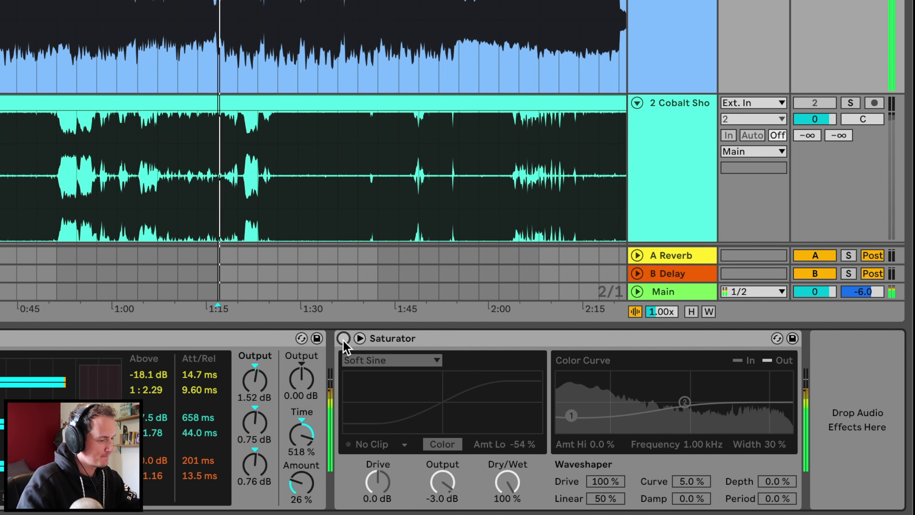
pyautogui.click(344, 339)
pyautogui.moveTo(378, 481)
pyautogui.mouseDown()
pyautogui.moveTo(378, 468)
pyautogui.moveTo(382, 479)
pyautogui.mouseUp()
pyautogui.press('space')
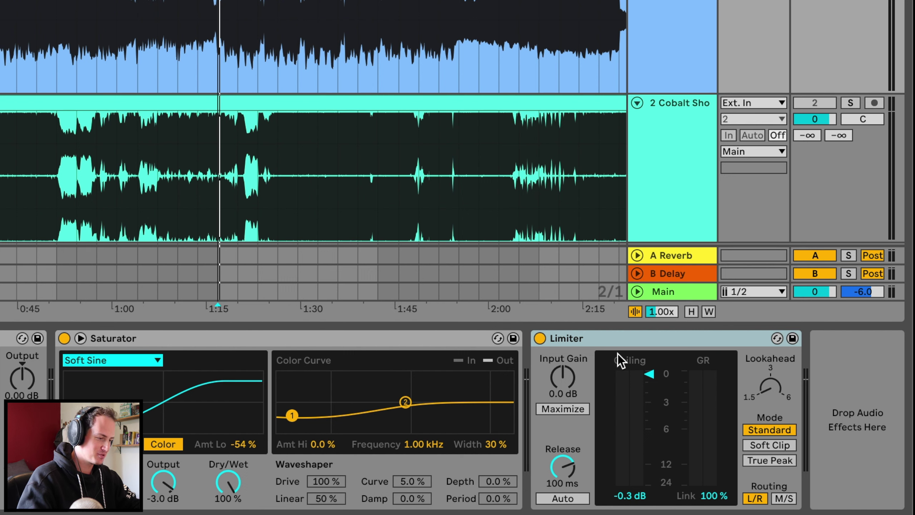
# - Enable the Limiter's Maximize mode and lower its threshold to about -4.26 dB
pyautogui.click(564, 409)
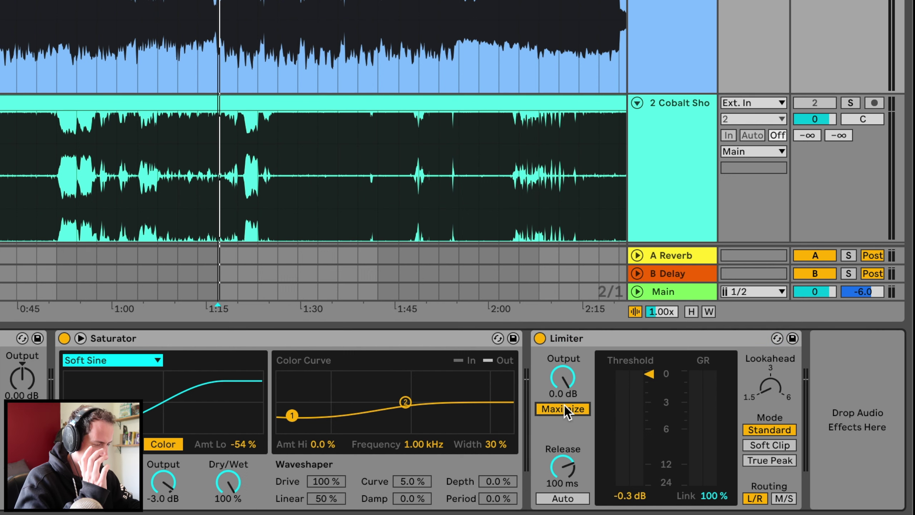
pyautogui.press('space')
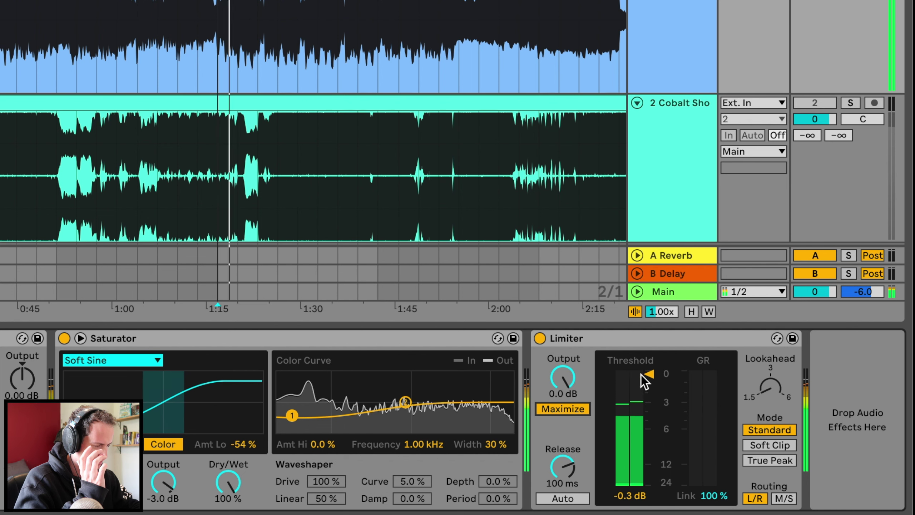
pyautogui.press('space')
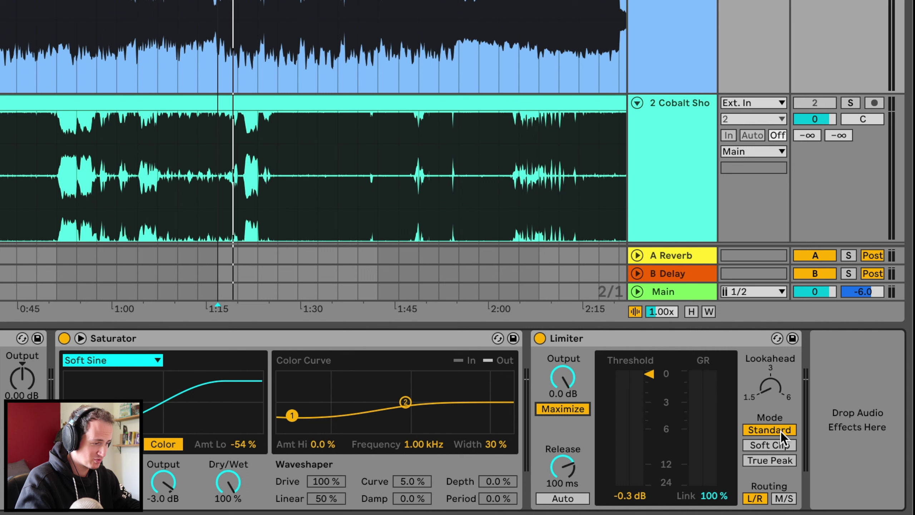
pyautogui.click(766, 385)
pyautogui.press('space')
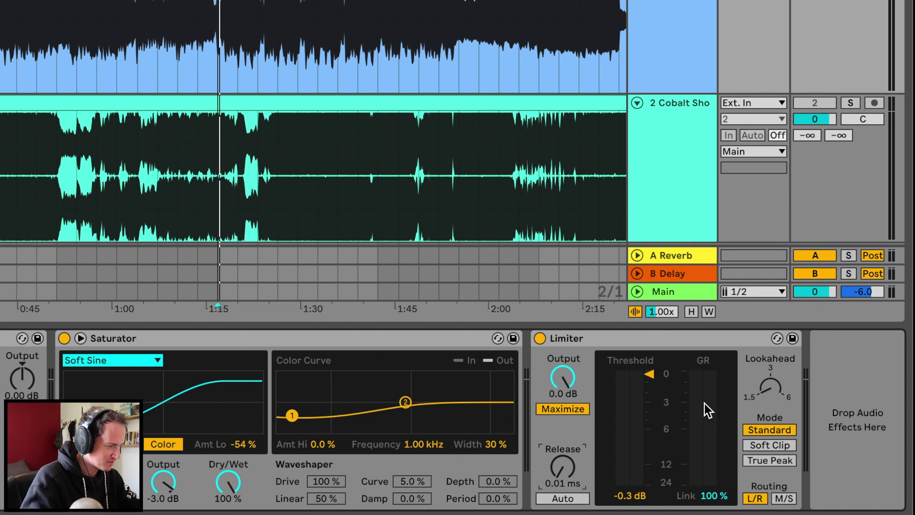
pyautogui.press('space')
pyautogui.moveTo(639, 375)
pyautogui.mouseDown()
pyautogui.moveTo(639, 429)
pyautogui.moveTo(639, 416)
pyautogui.mouseUp()
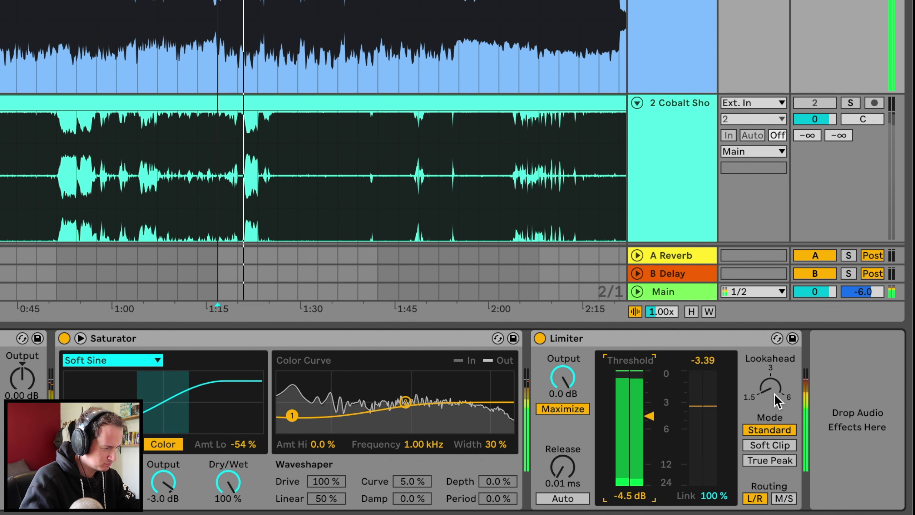
# - Compare Soft Clip, Standard and True Peak limiting, finishing on True Peak
pyautogui.click(763, 445)
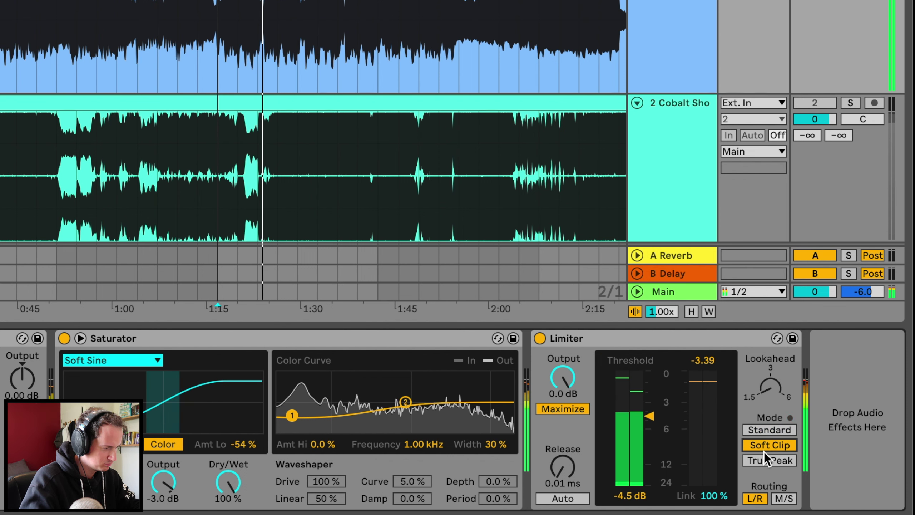
pyautogui.click(765, 454)
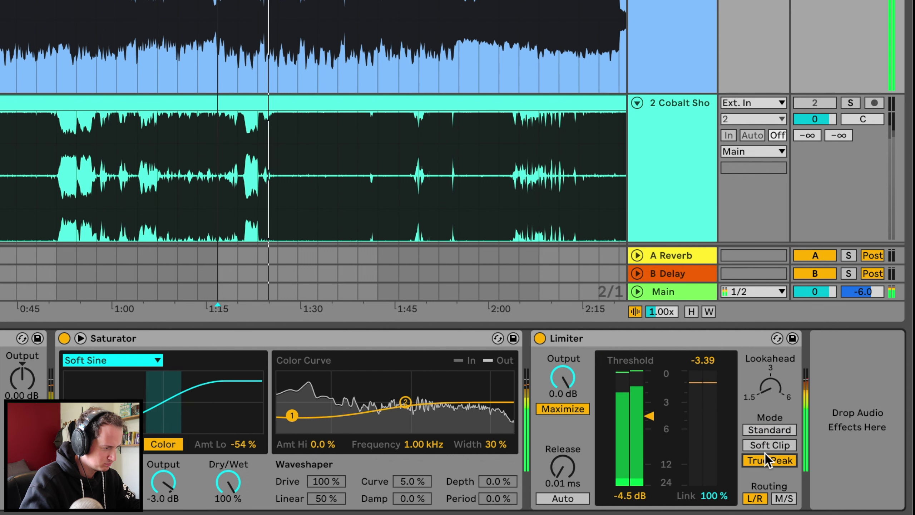
pyautogui.click(776, 431)
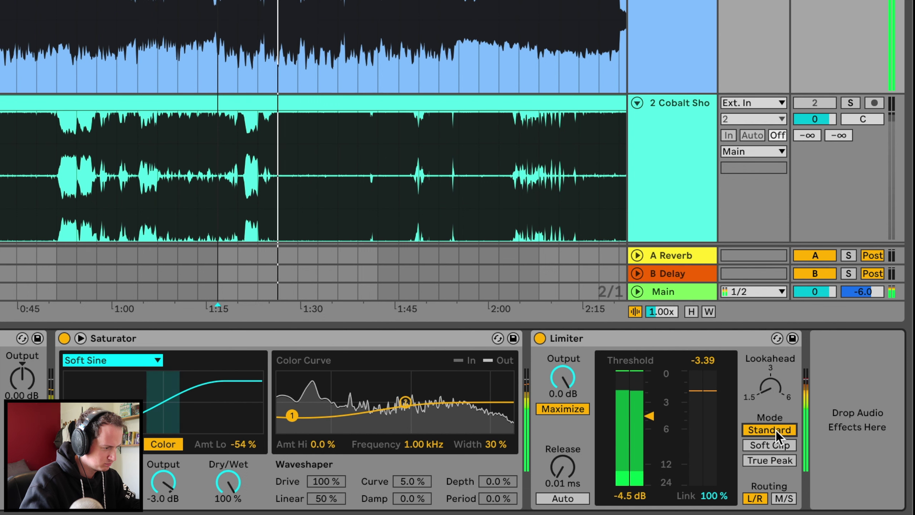
pyautogui.click(770, 461)
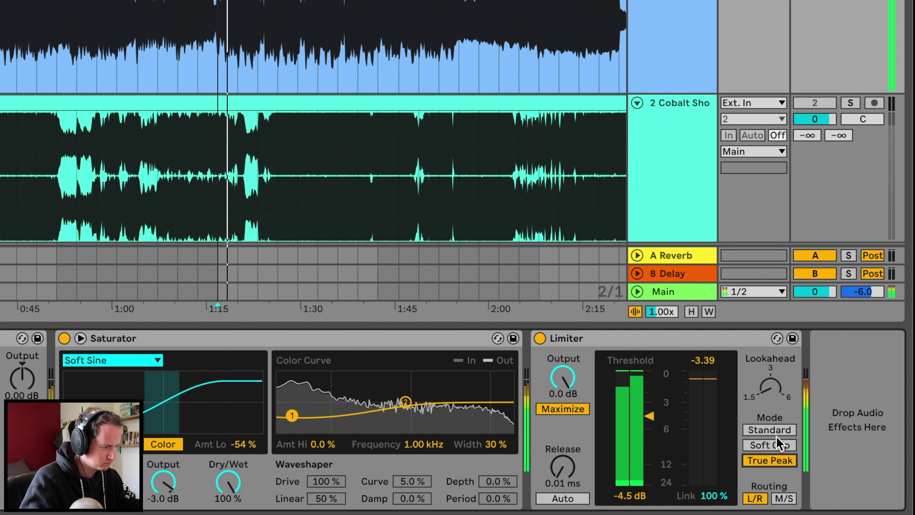
pyautogui.click(781, 427)
pyautogui.click(776, 445)
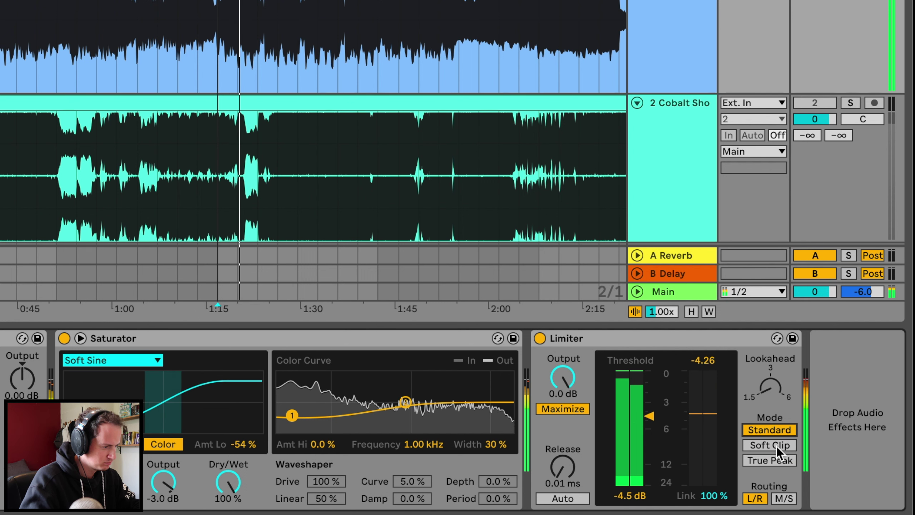
pyautogui.click(776, 427)
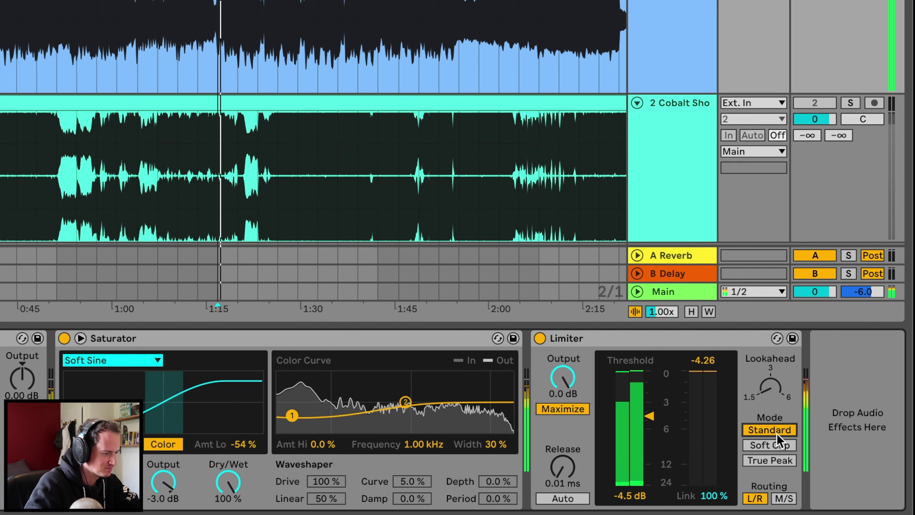
pyautogui.click(775, 460)
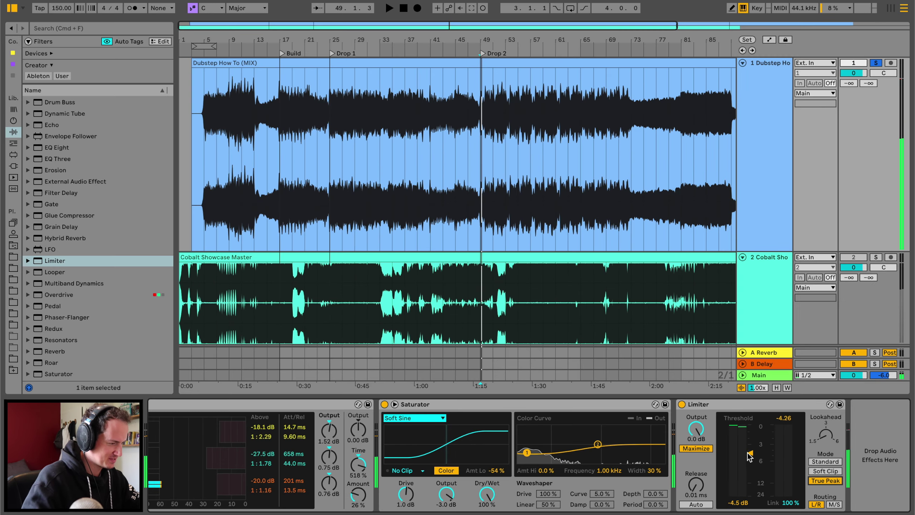
pyautogui.click(890, 9)
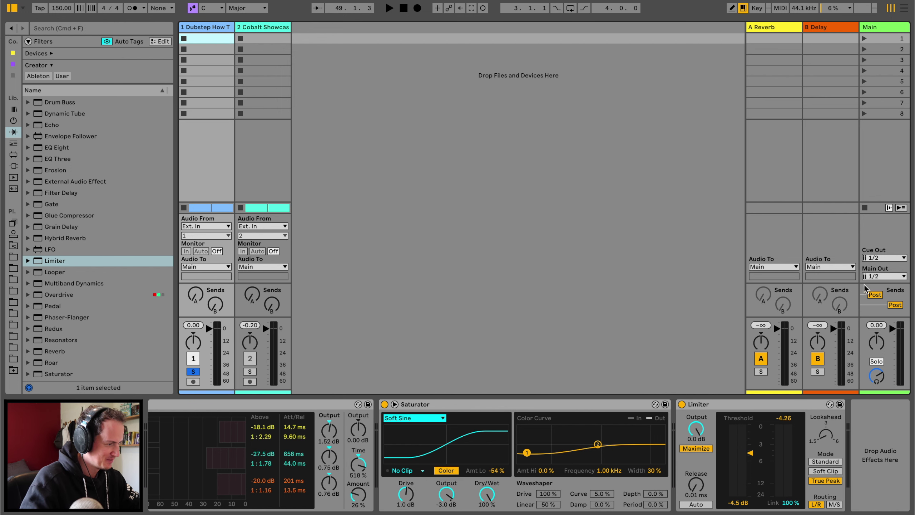
pyautogui.moveTo(865, 317); pyautogui.dragTo(849, 27)
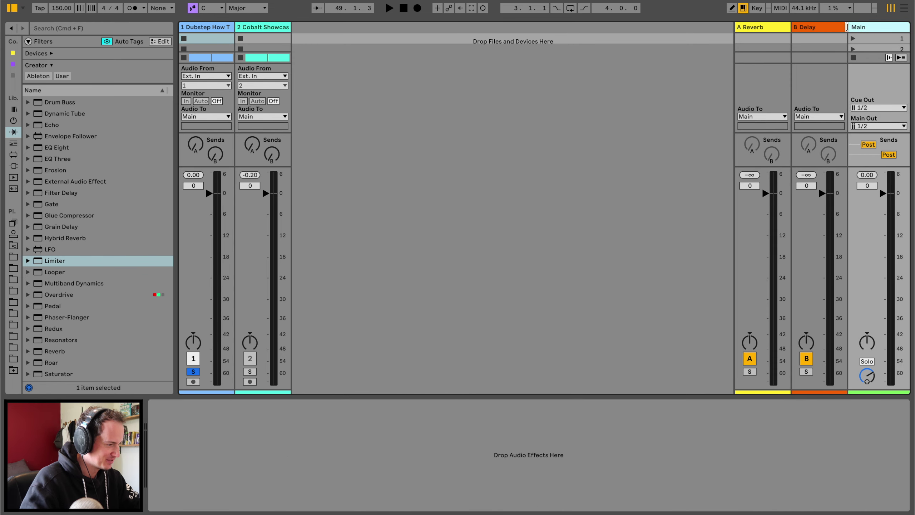
pyautogui.press('space')
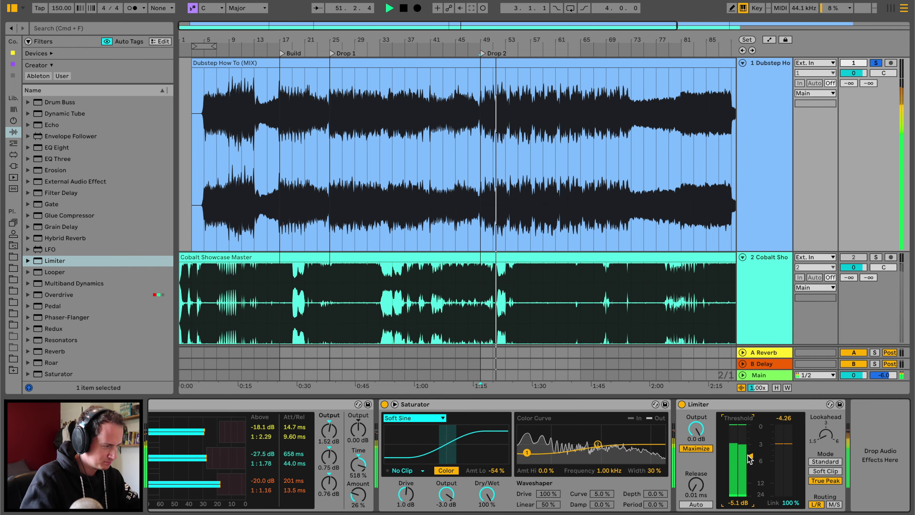
pyautogui.press('Tab')
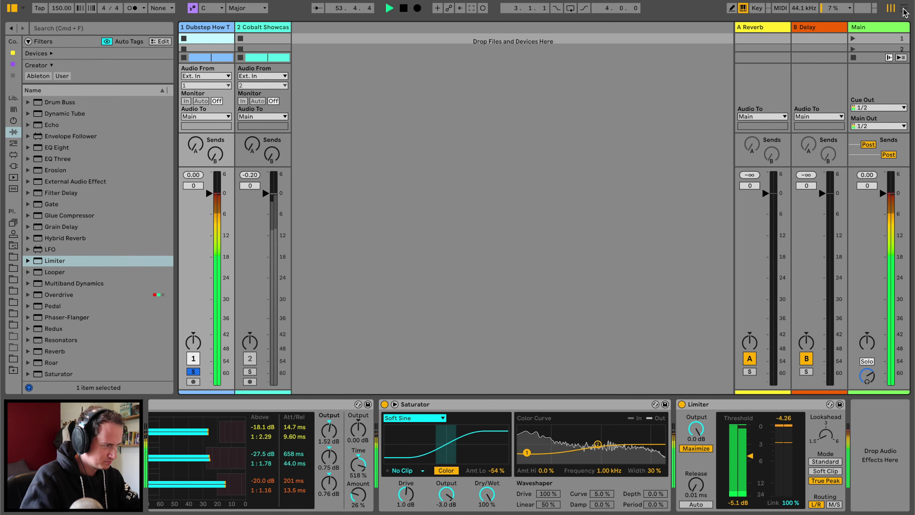
pyautogui.click(904, 10)
# - Select the OTT device in the master chain and play the mix from bar 25
pyautogui.hscroll(-10, 542, 445)
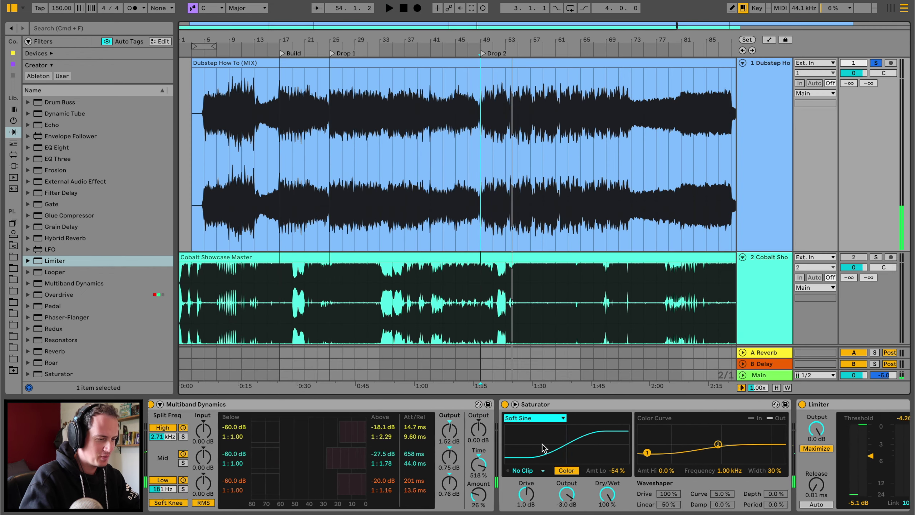
pyautogui.hscroll(10, 542, 444)
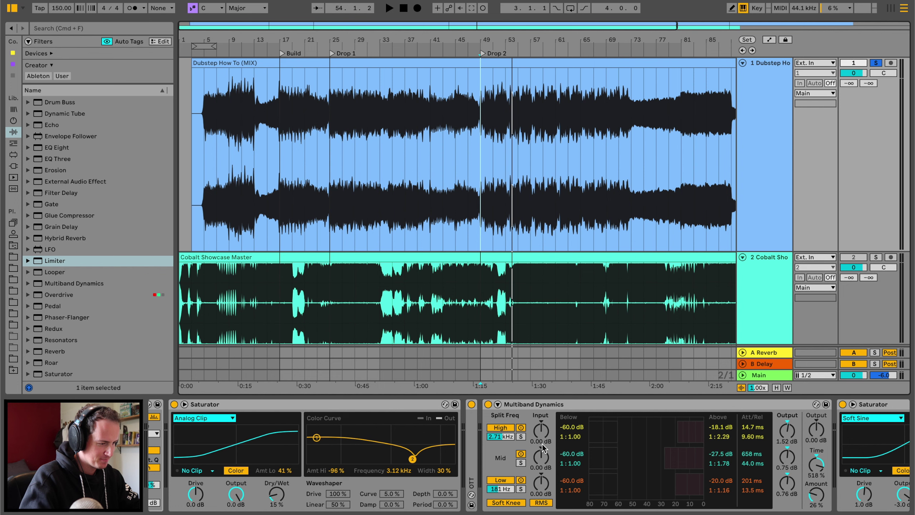
pyautogui.click(475, 422)
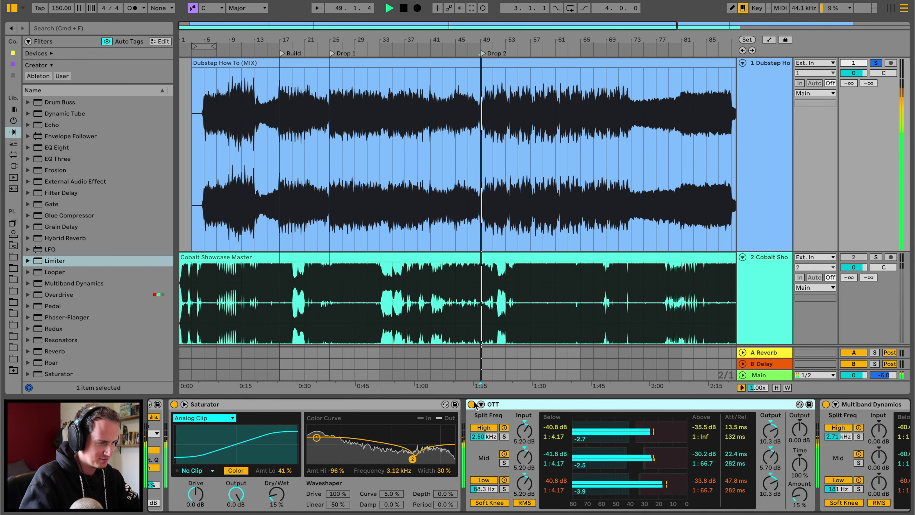
pyautogui.click(335, 191)
pyautogui.press('space')
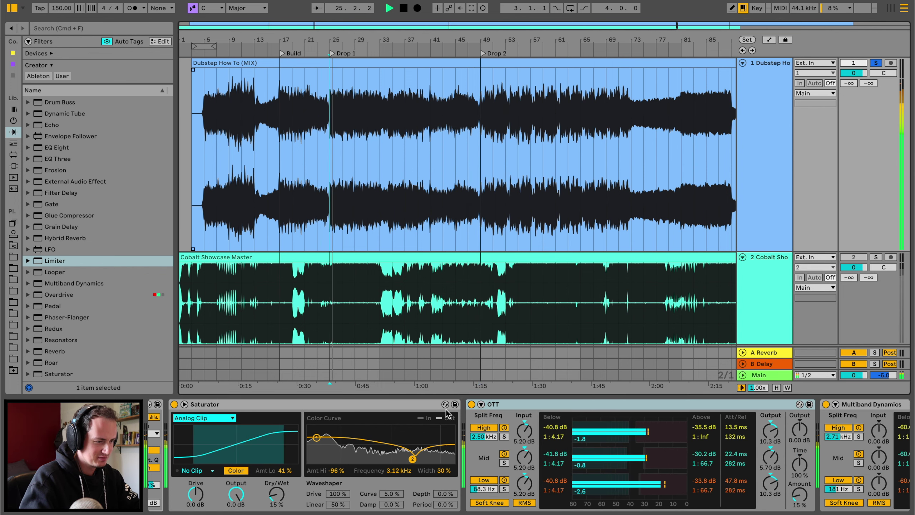
# - A/B the mix with OTT bypassed and active, then delete OTT from the chain
pyautogui.click(471, 404)
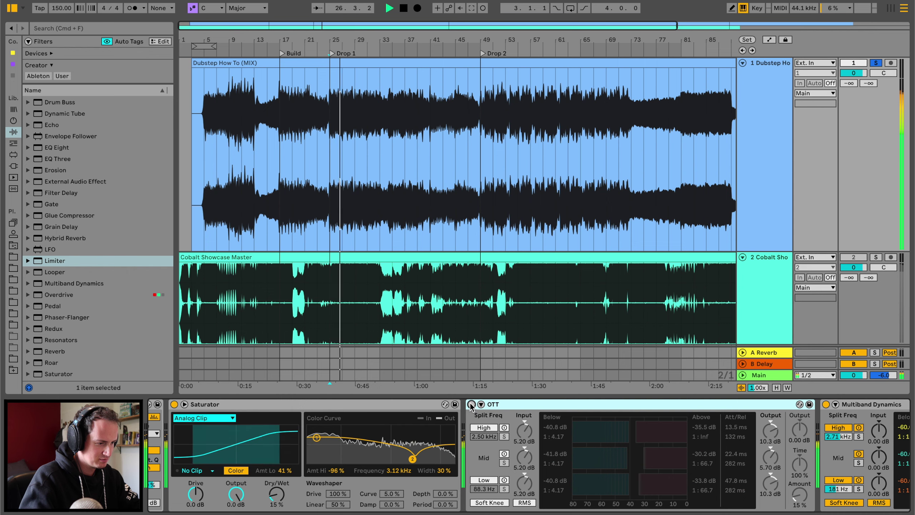
pyautogui.click(470, 405)
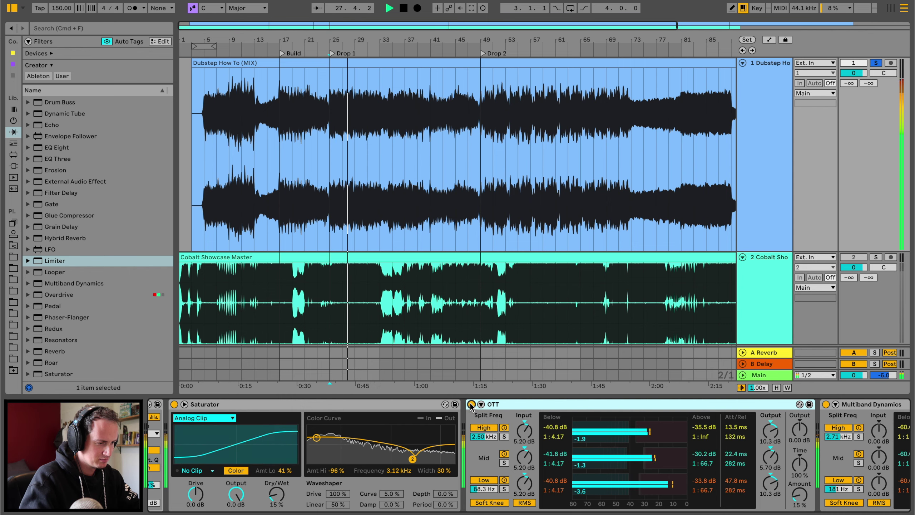
pyautogui.click(471, 404)
pyautogui.press('Delete')
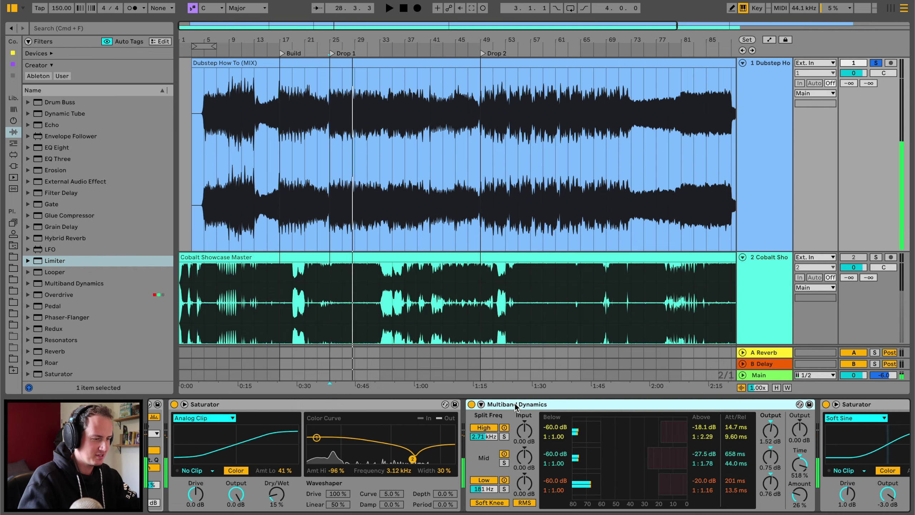
pyautogui.hscroll(4, 477, 441)
# - Audition the Analog Clip Saturator at 100 % wet, then settle its Dry/Wet at 27 %
pyautogui.hscroll(-8, 478, 441)
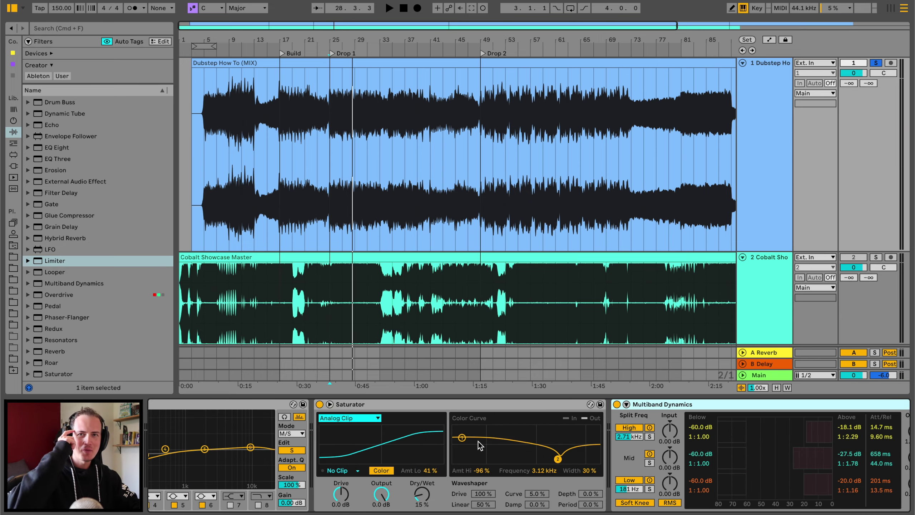
pyautogui.press('space')
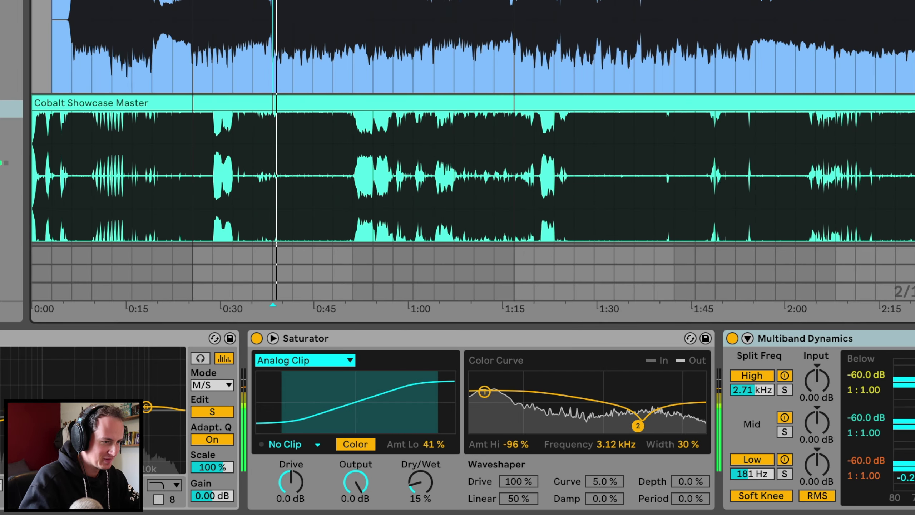
pyautogui.press('+')
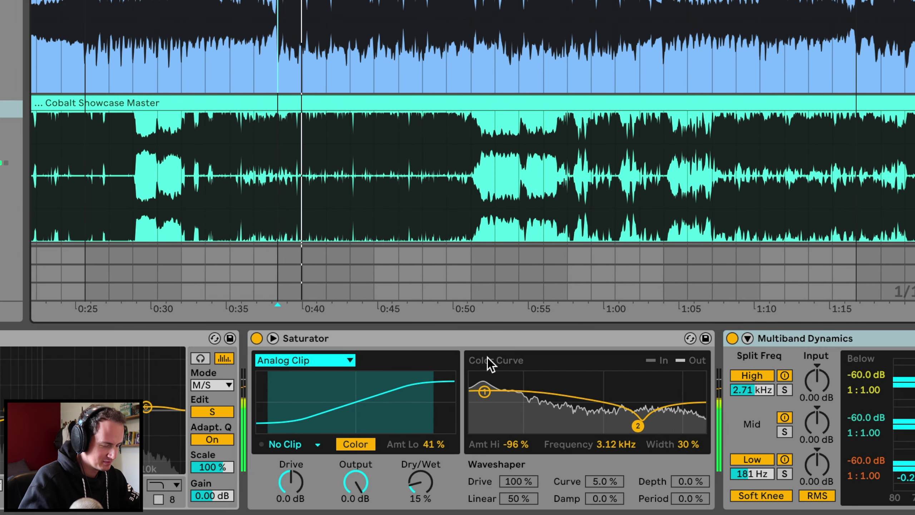
pyautogui.moveTo(423, 487); pyautogui.dragTo(423, 433)
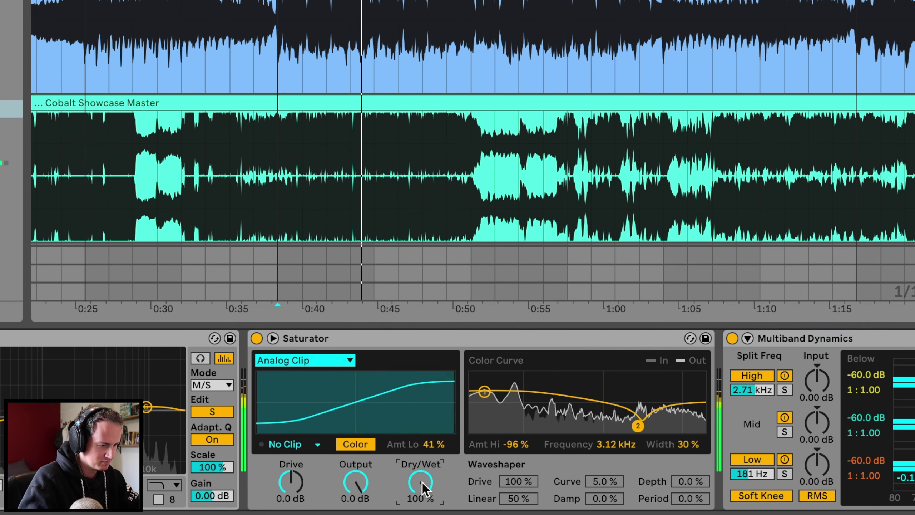
pyautogui.moveTo(421, 482); pyautogui.dragTo(422, 502)
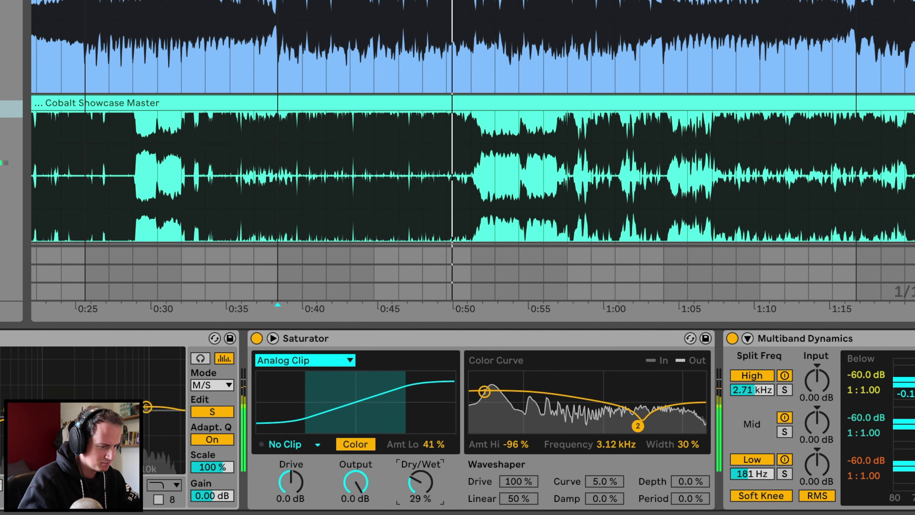
pyautogui.press('space')
# - Compare the playing mix with the M/S EQ Eight bypassed and re-enabled
pyautogui.hscroll(-15, 370, 484)
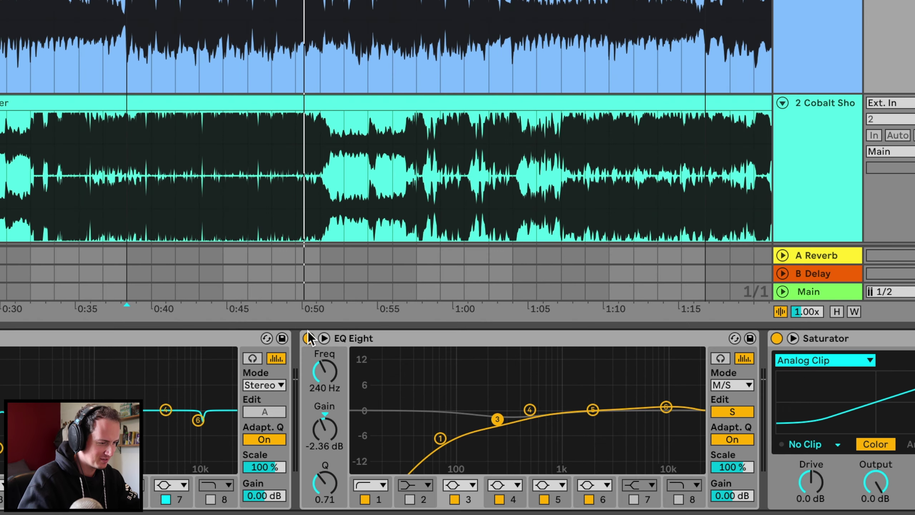
pyautogui.click(307, 336)
pyautogui.press('space')
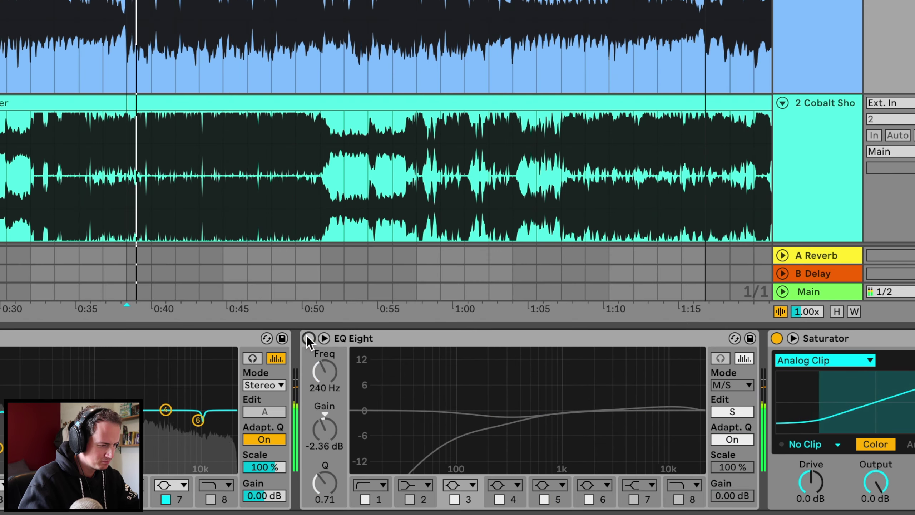
pyautogui.click(307, 336)
pyautogui.click(308, 338)
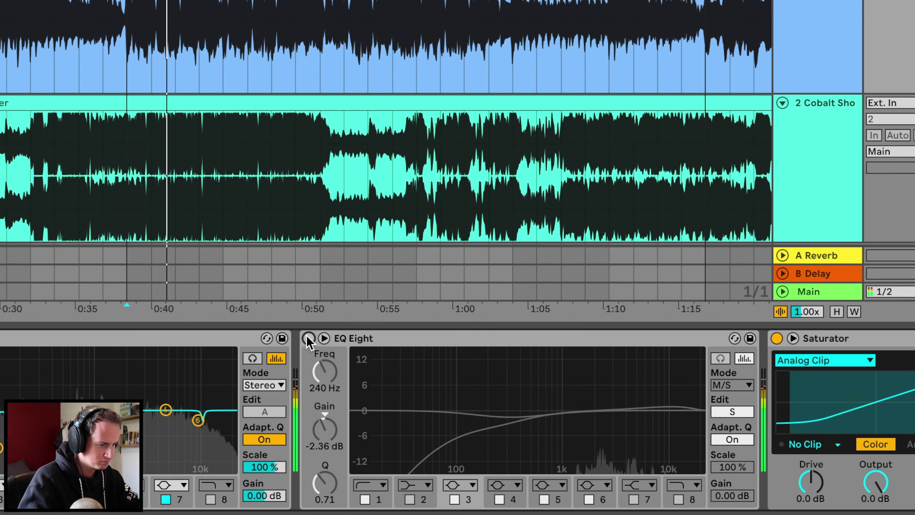
pyautogui.click(308, 338)
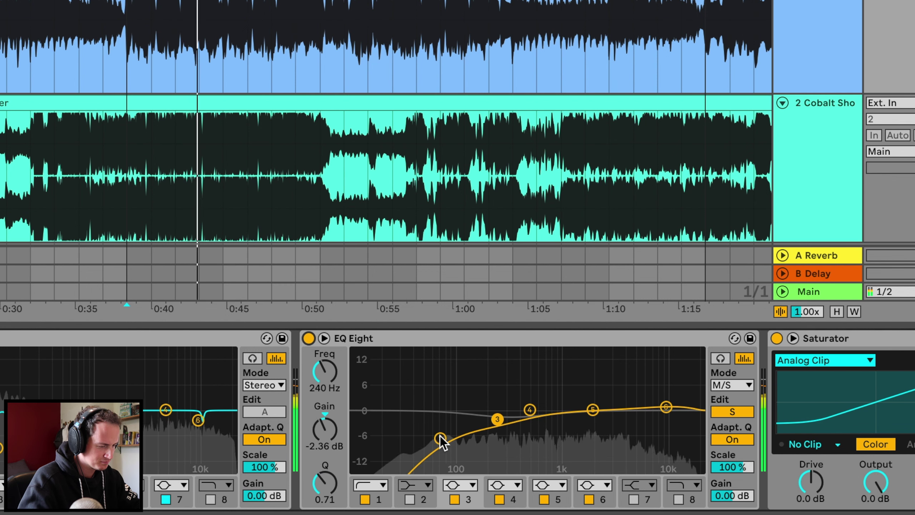
pyautogui.press('space')
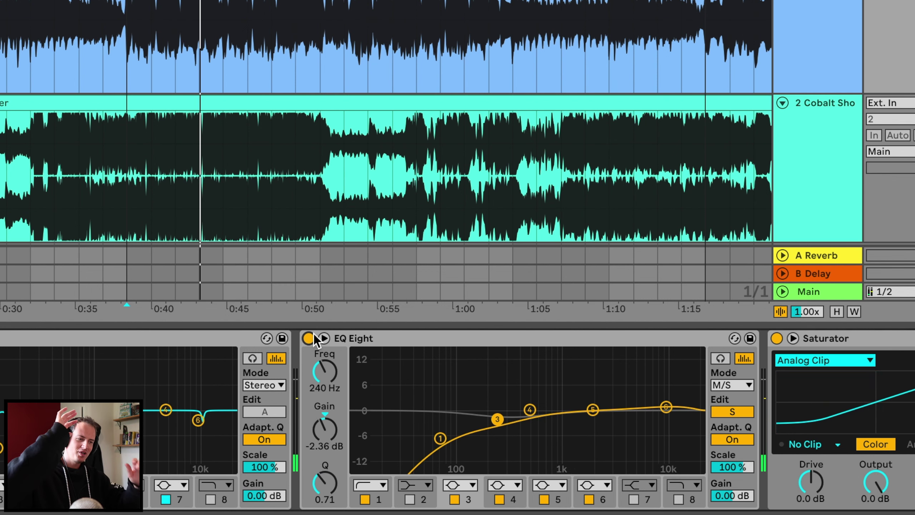
# - Move the low cut to 57.4 Hz, band 3 to 245 Hz −1.36 dB, and band 5 to 1.78 kHz −1.61 dB
pyautogui.moveTo(437, 436); pyautogui.dragTo(430, 436)
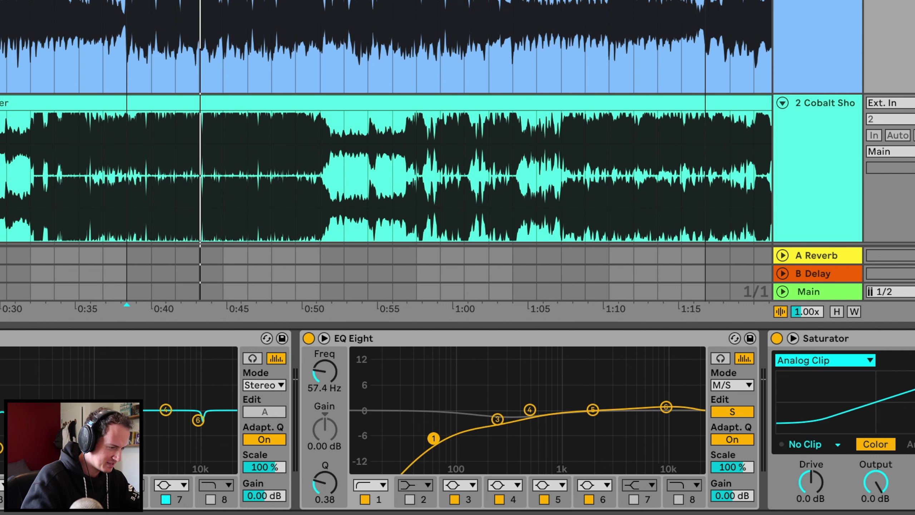
pyautogui.press('space')
pyautogui.moveTo(497, 419); pyautogui.dragTo(498, 415)
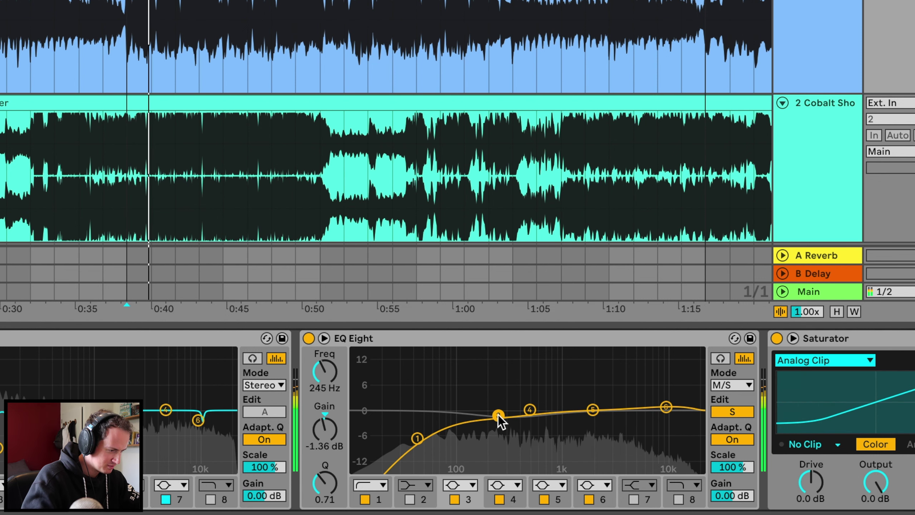
pyautogui.moveTo(592, 410)
pyautogui.mouseDown()
pyautogui.moveTo(593, 449)
pyautogui.moveTo(586, 416)
pyautogui.mouseUp()
# - Compare the mix with the first EQ Eight bypassed and active, leaving it on
pyautogui.press('space')
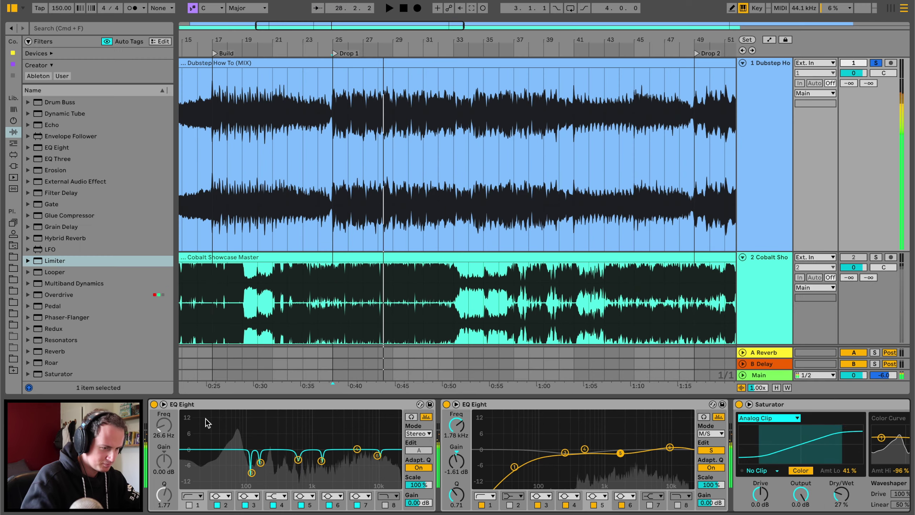
pyautogui.click(154, 403)
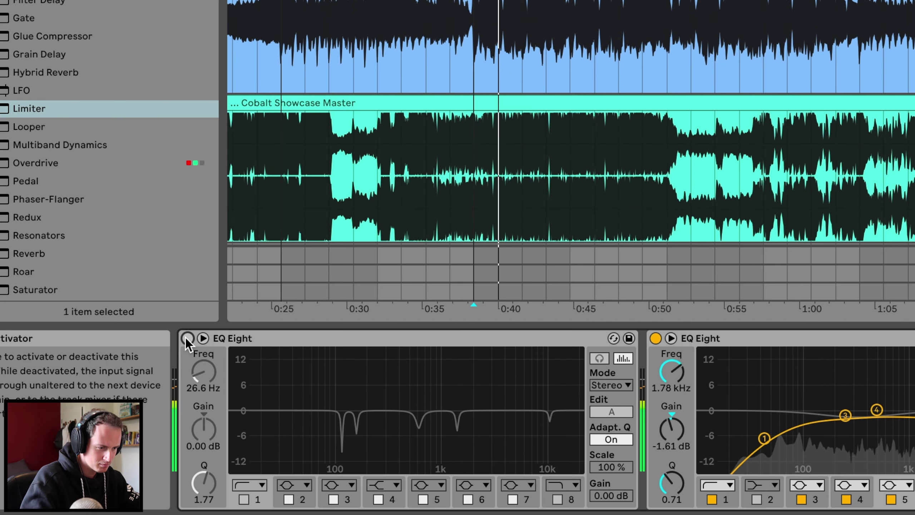
pyautogui.click(186, 338)
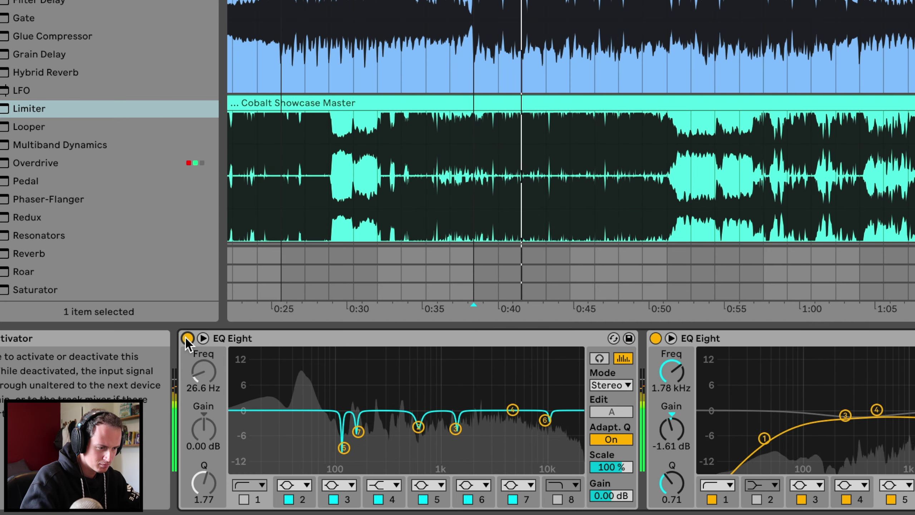
pyautogui.click(187, 338)
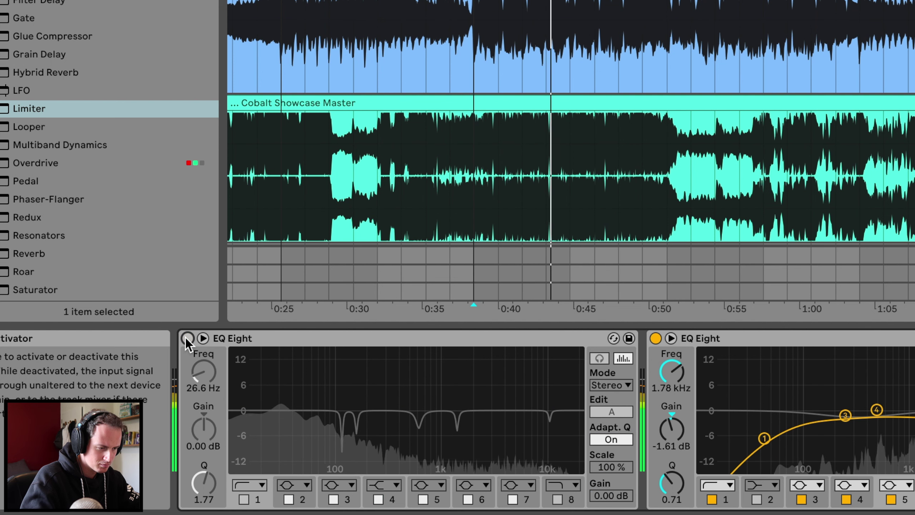
pyautogui.click(187, 338)
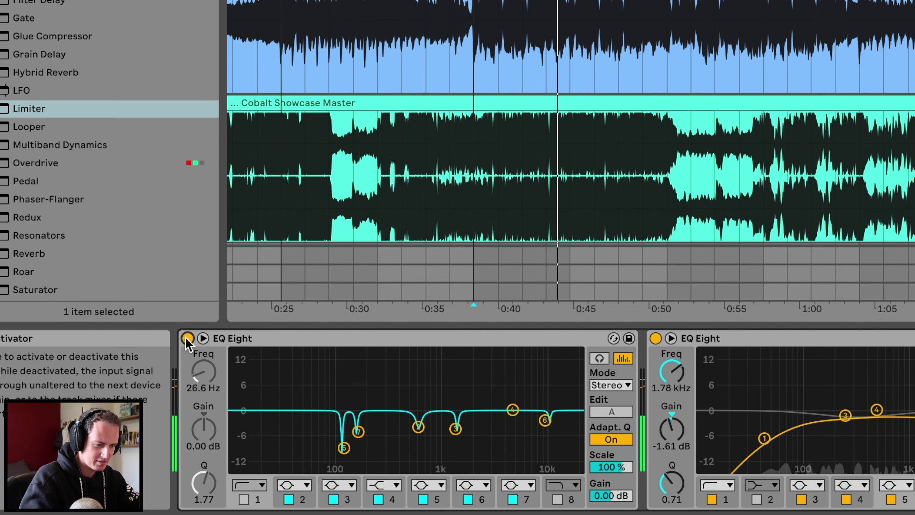
# - Audition the first EQ Eight's Scale at -200 %, then set it to about 62 %
pyautogui.click(344, 447)
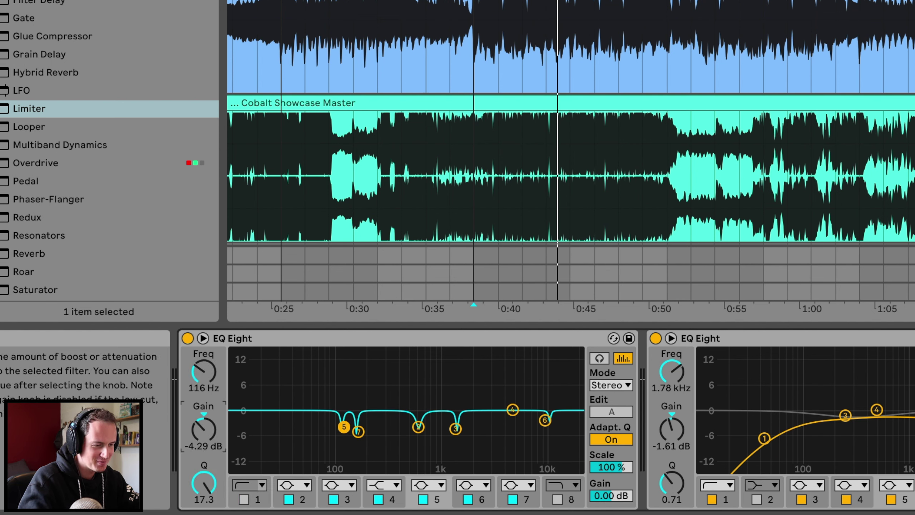
pyautogui.press('super+z')
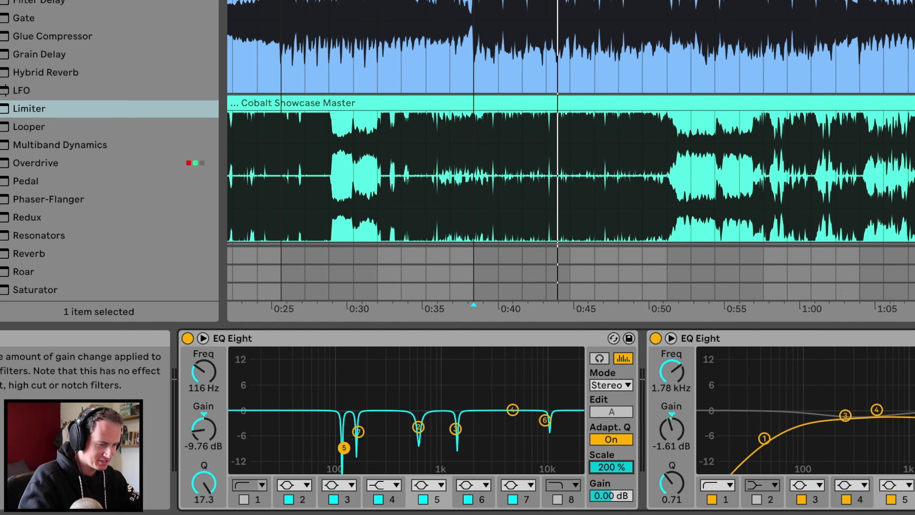
pyautogui.moveTo(610, 466); pyautogui.dragTo(610, 512)
pyautogui.press('space')
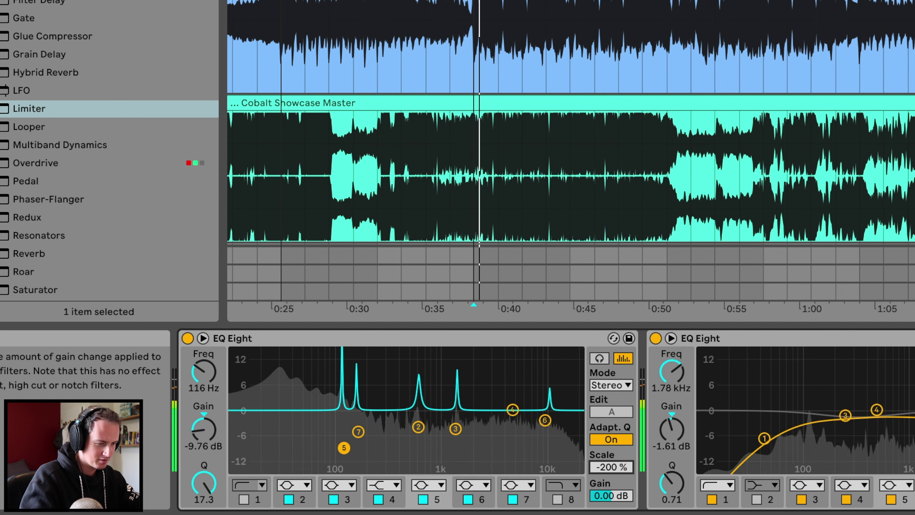
pyautogui.moveTo(611, 467); pyautogui.dragTo(611, 436)
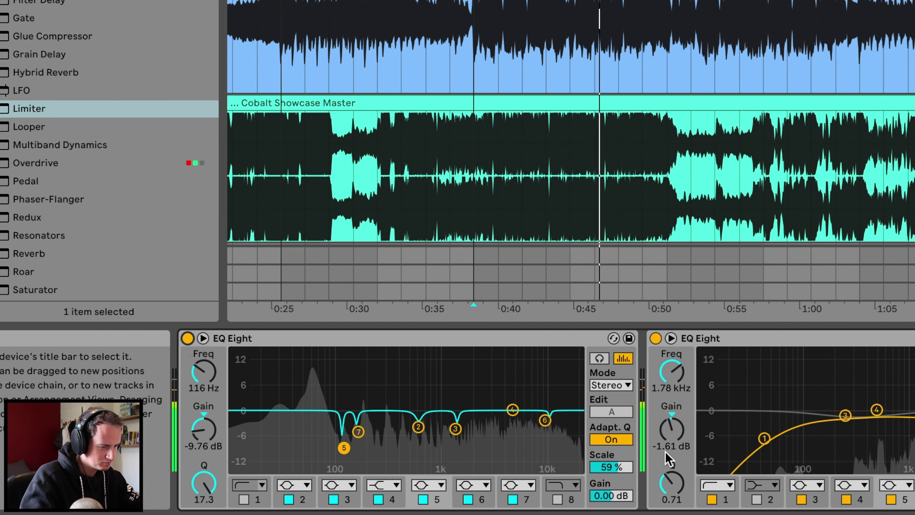
pyautogui.moveTo(614, 465); pyautogui.dragTo(614, 464)
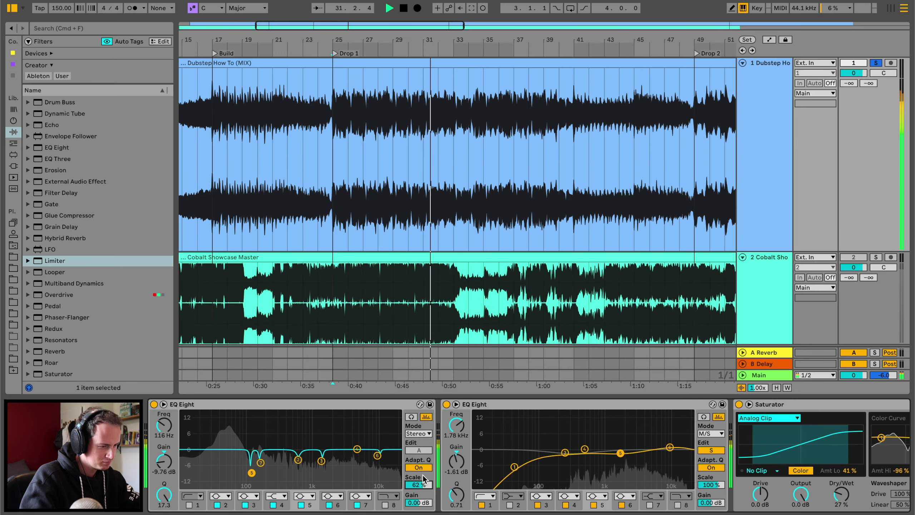
# - Reset Multiband Dynamics Amount to 100 % and compare it against 0 % during Drop 1
pyautogui.press('space')
pyautogui.hscroll(10, 423, 479)
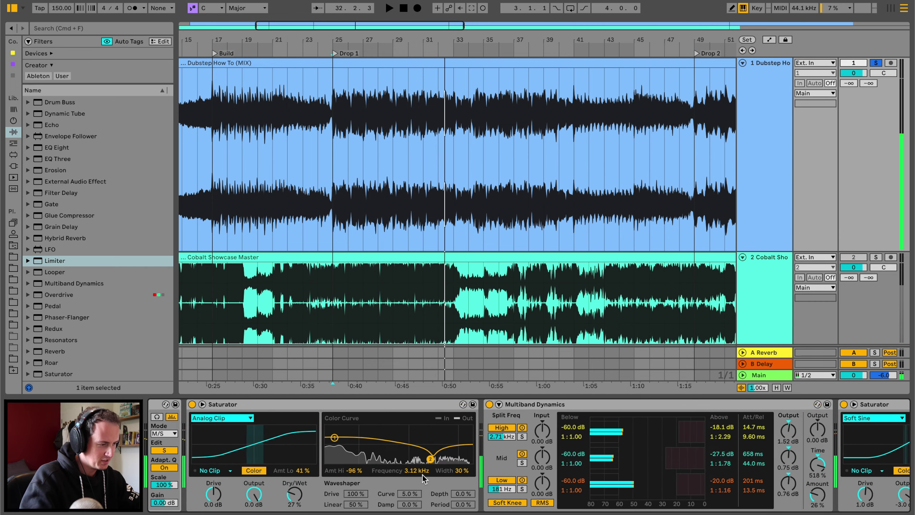
pyautogui.hscroll(-2, 338, 464)
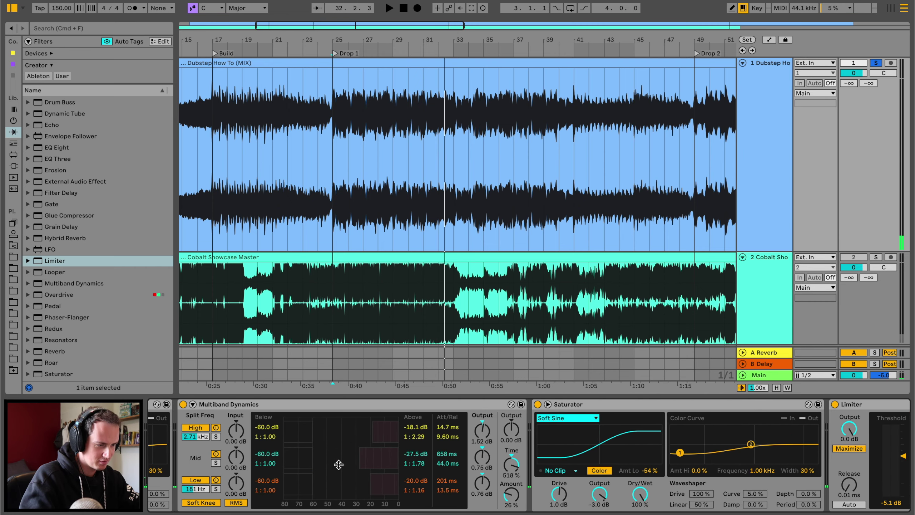
pyautogui.doubleClick(511, 494)
pyautogui.press('space')
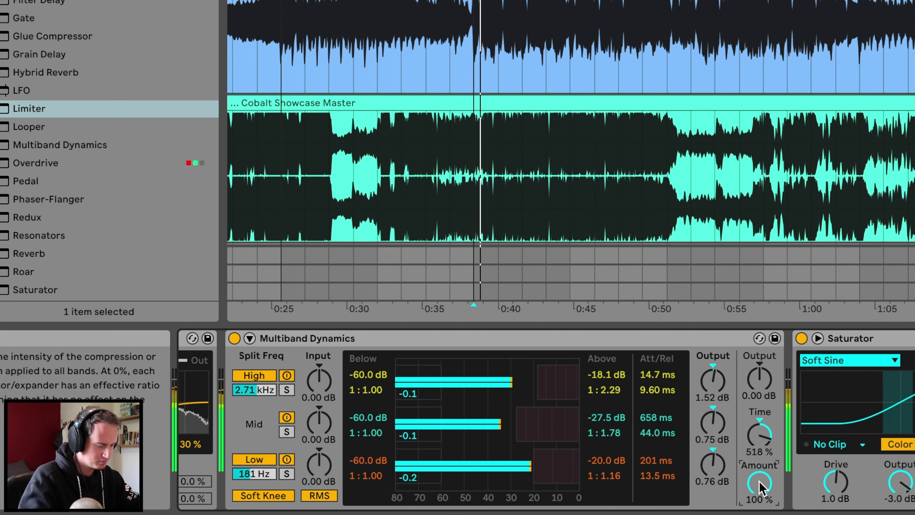
pyautogui.moveTo(759, 482); pyautogui.dragTo(759, 513)
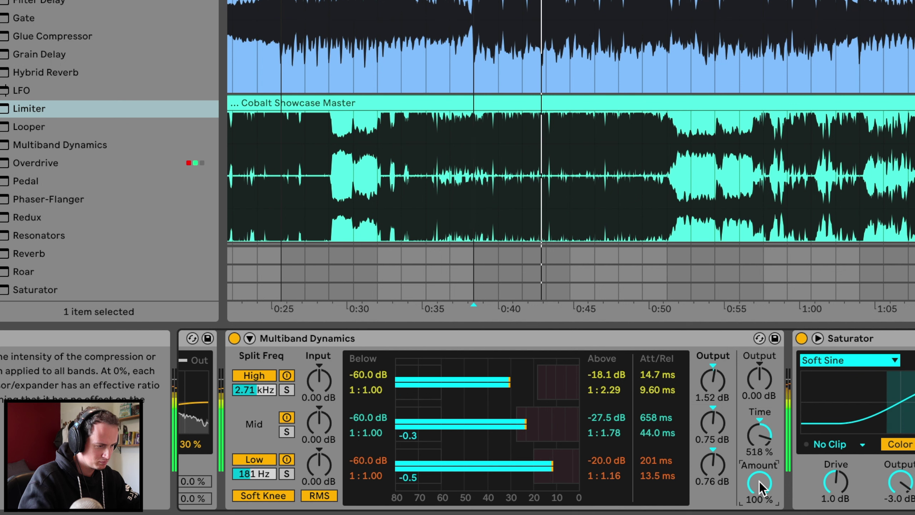
pyautogui.moveTo(759, 482); pyautogui.dragTo(759, 451)
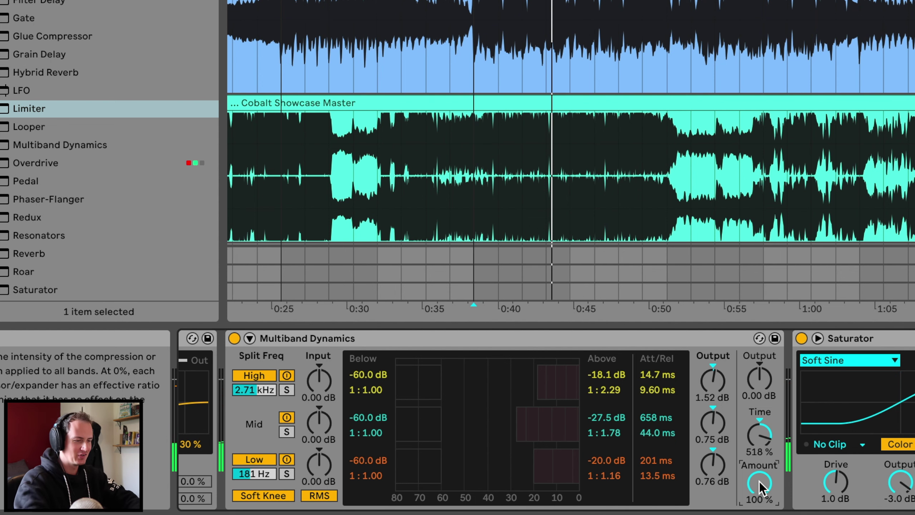
pyautogui.moveTo(759, 482); pyautogui.dragTo(759, 506)
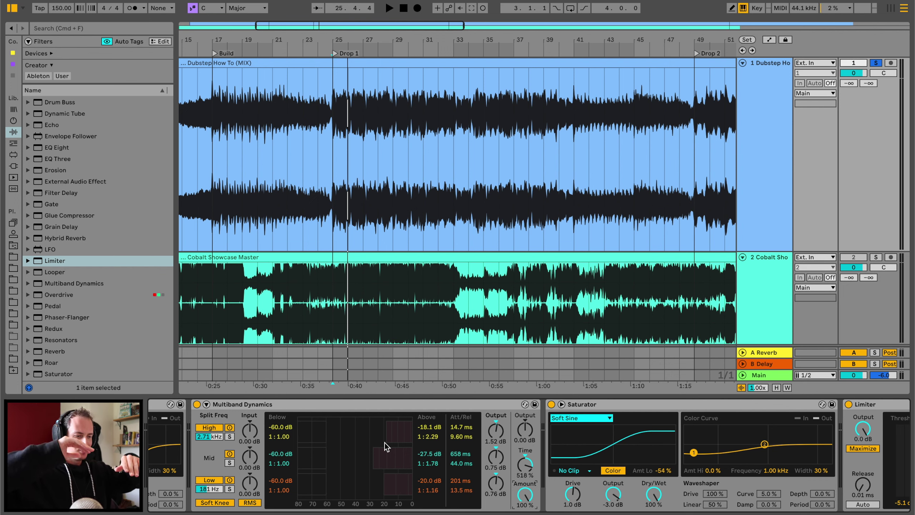
# - Ease the Multiband Dynamics Amount down to 76 % while the chain plays
pyautogui.hscroll(5, 484, 451)
pyautogui.hscroll(-8, 485, 450)
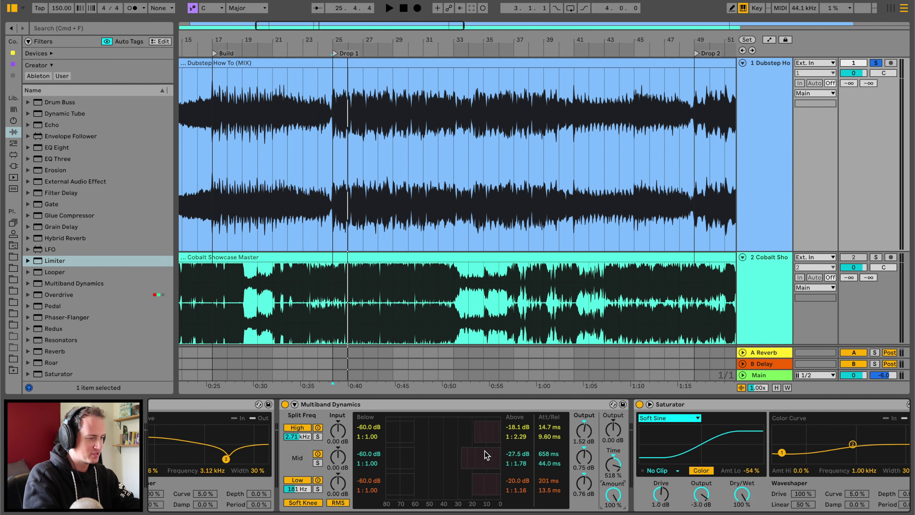
pyautogui.hscroll(5, 553, 442)
pyautogui.press('space')
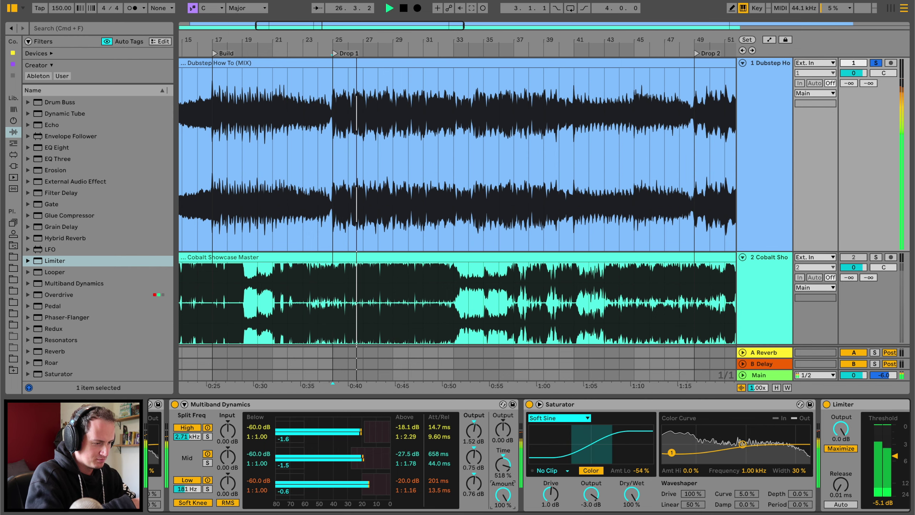
pyautogui.moveTo(502, 495); pyautogui.dragTo(503, 512)
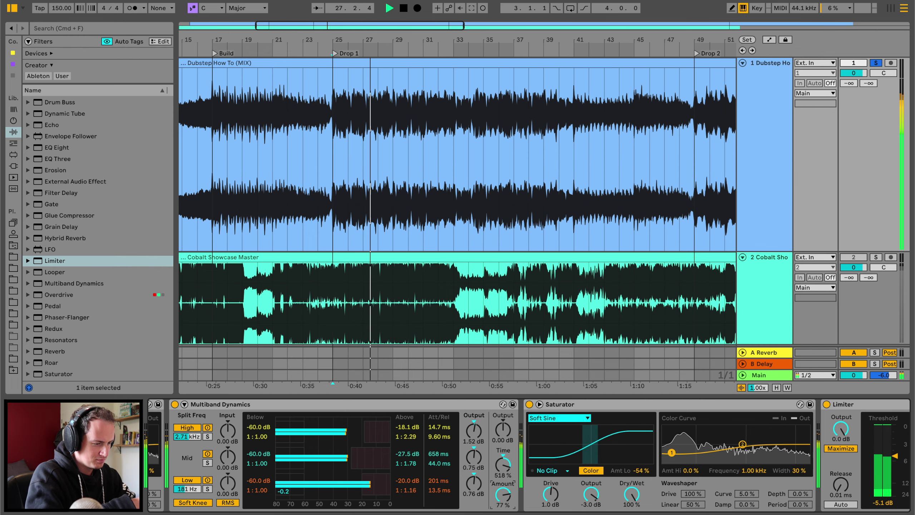
pyautogui.click(473, 434)
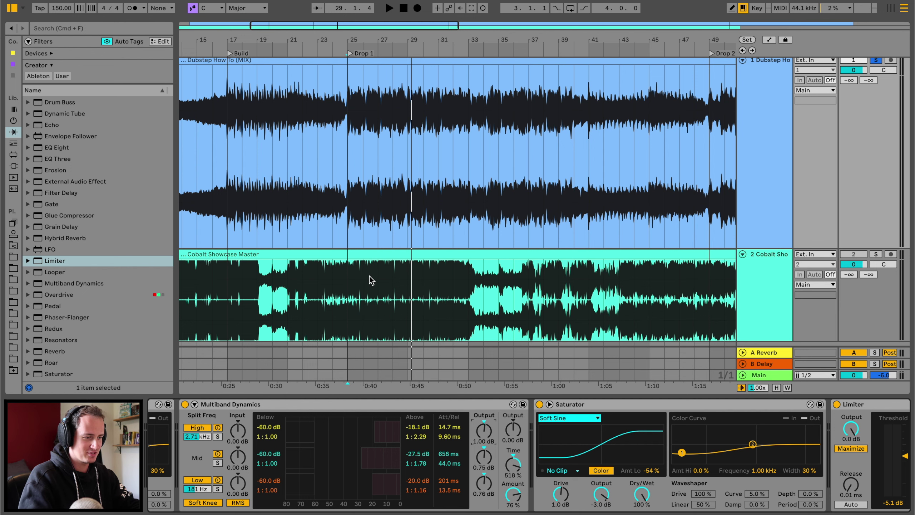
# - Compare the Saturator bypassed and active from Drop 1, then check levels in the Mixer
pyautogui.hscroll(5, 442, 458)
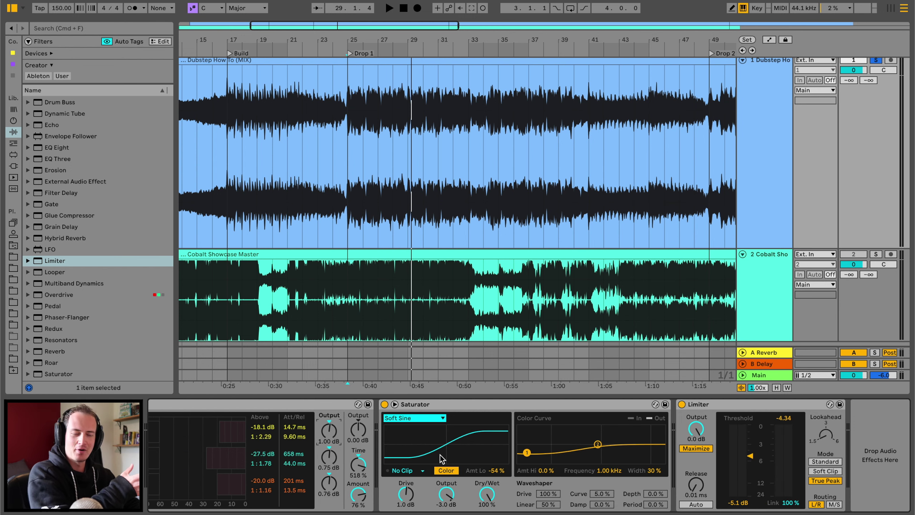
pyautogui.press('space')
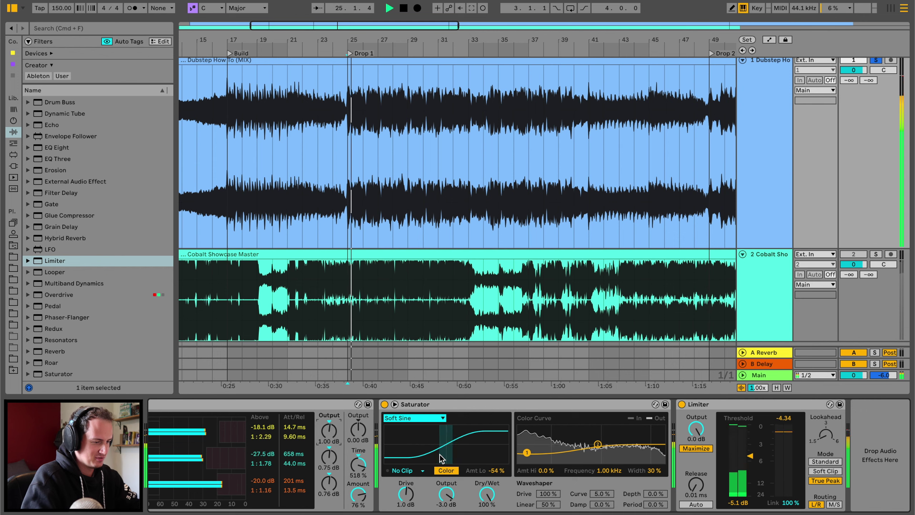
pyautogui.click(384, 403)
pyautogui.click(384, 404)
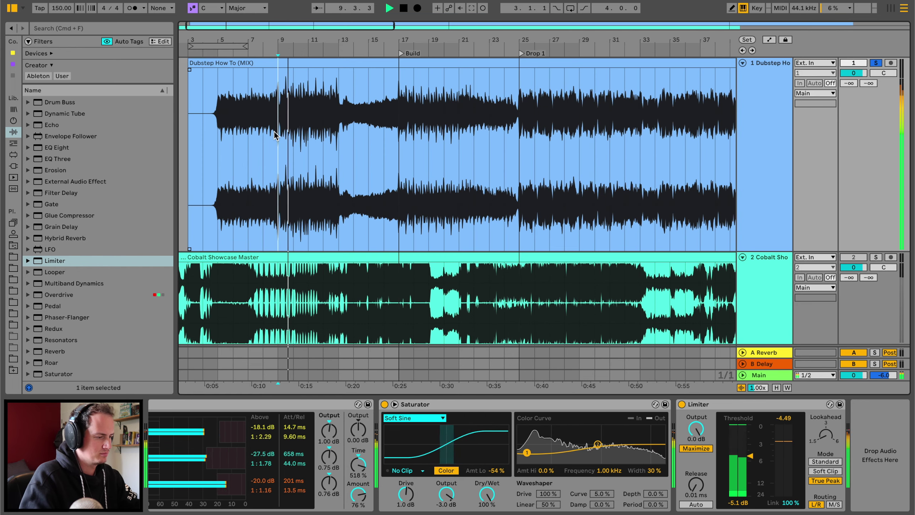
pyautogui.click(889, 9)
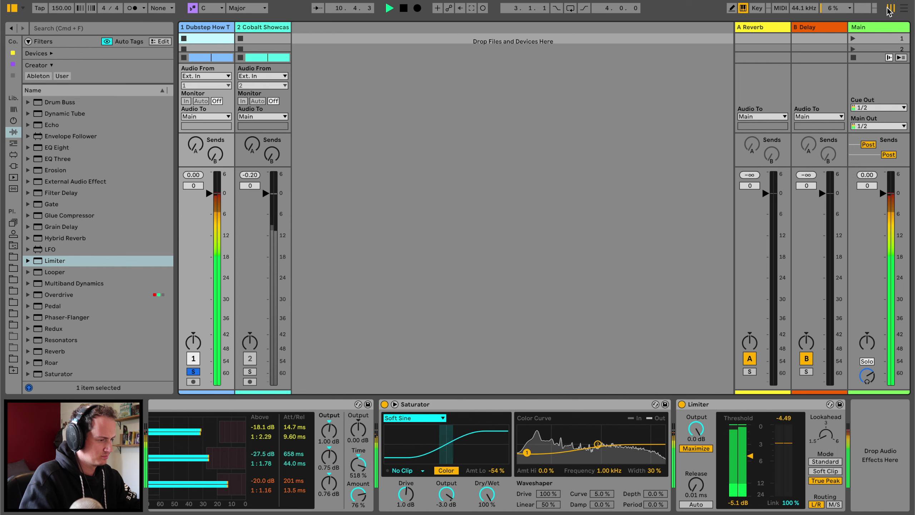
pyautogui.click(905, 9)
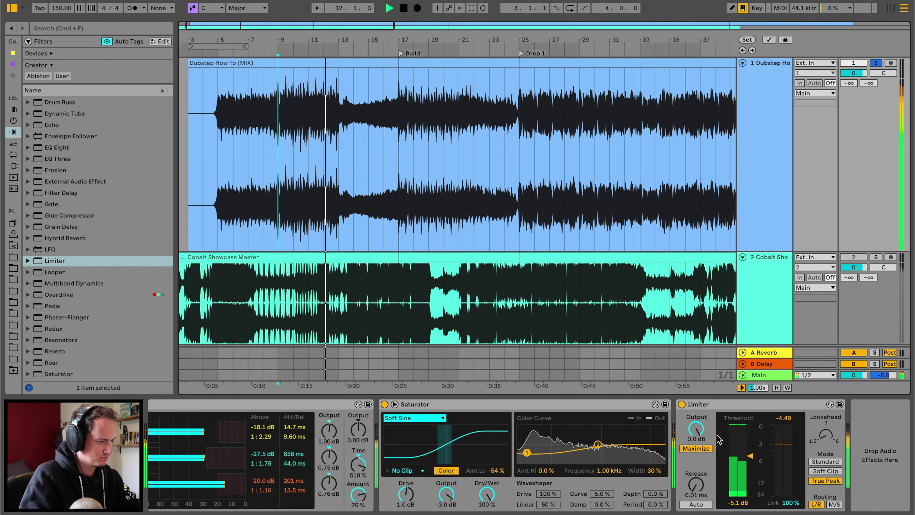
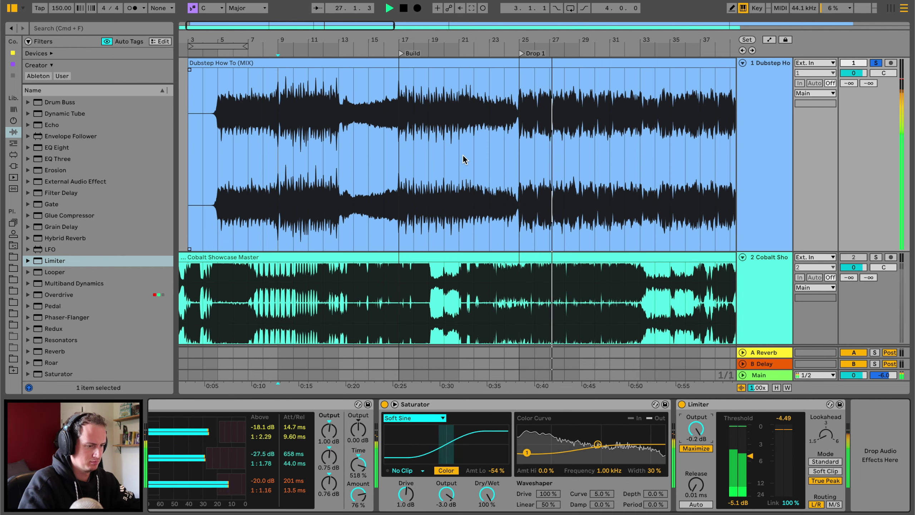
# - Drag the High Above threshold to -19.4 dB, Mid Above to -31.2 dB, and Mid attack to 779 ms
pyautogui.hscroll(-5, 419, 481)
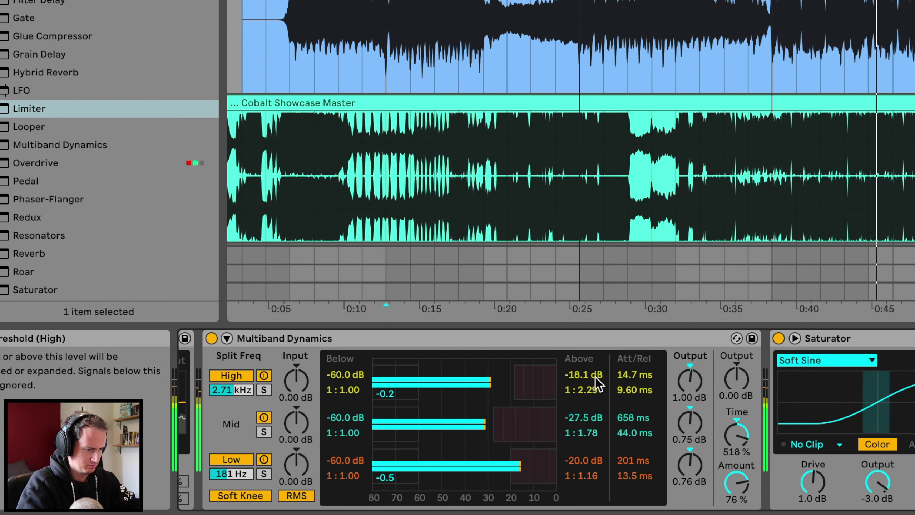
pyautogui.moveTo(408, 428); pyautogui.dragTo(408, 435)
pyautogui.moveTo(590, 415)
pyautogui.mouseDown()
pyautogui.moveTo(590, 393)
pyautogui.moveTo(583, 426)
pyautogui.mouseUp()
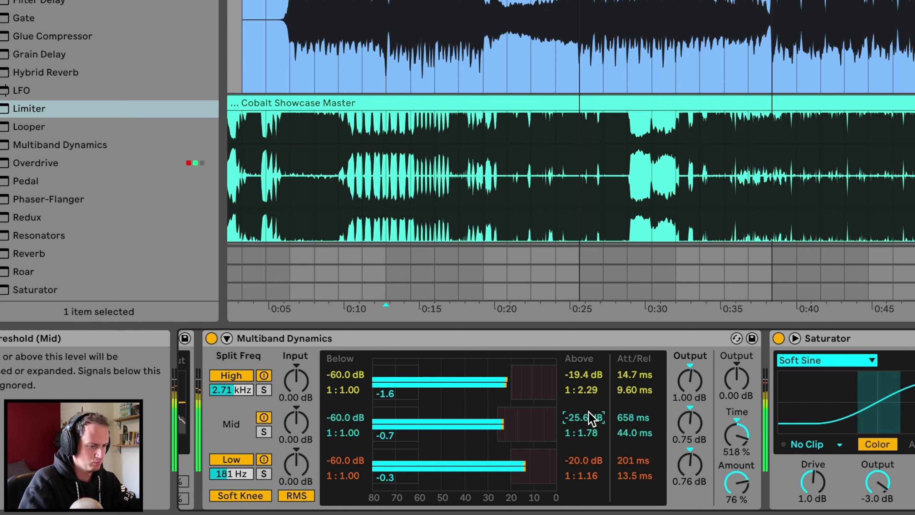
pyautogui.click(629, 417)
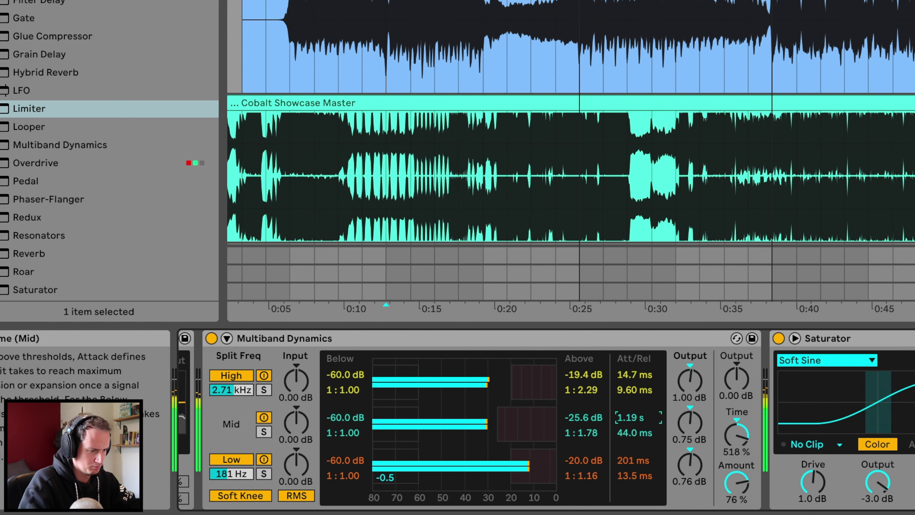
pyautogui.click(584, 417)
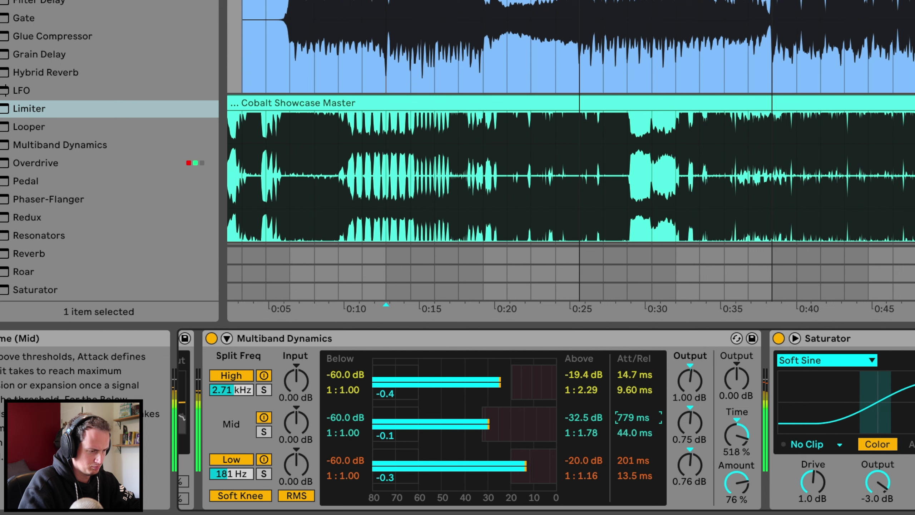
pyautogui.click(584, 417)
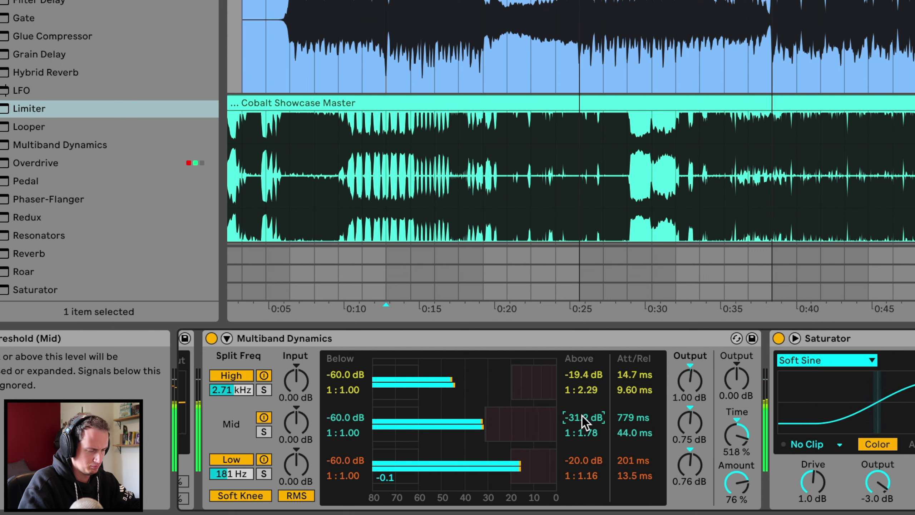
pyautogui.hscroll(20, 667, 51)
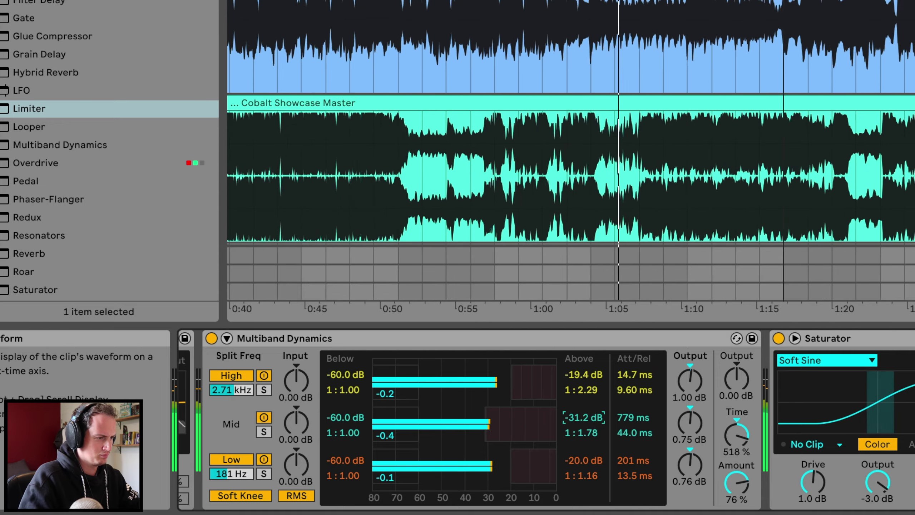
pyautogui.click(676, 50)
pyautogui.press('space')
pyautogui.press('space')
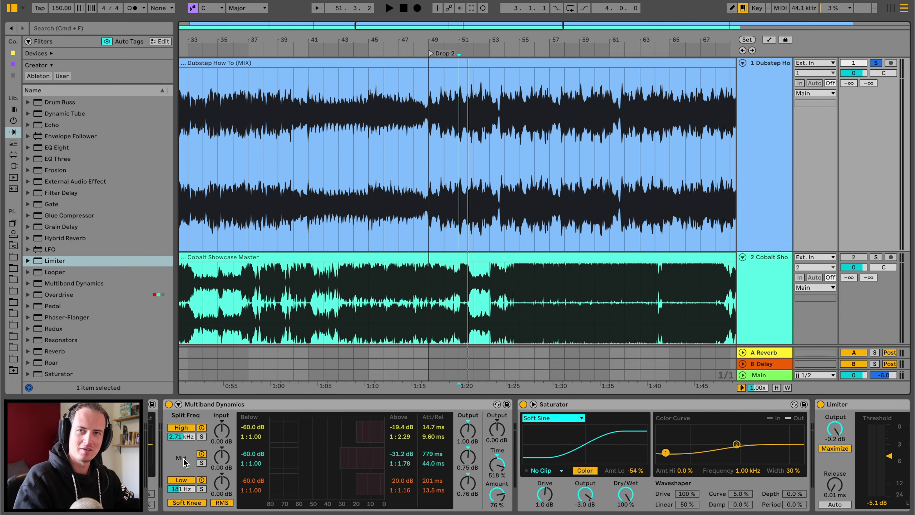
pyautogui.click(499, 489)
pyautogui.hscroll(5, 580, 468)
pyautogui.press('space')
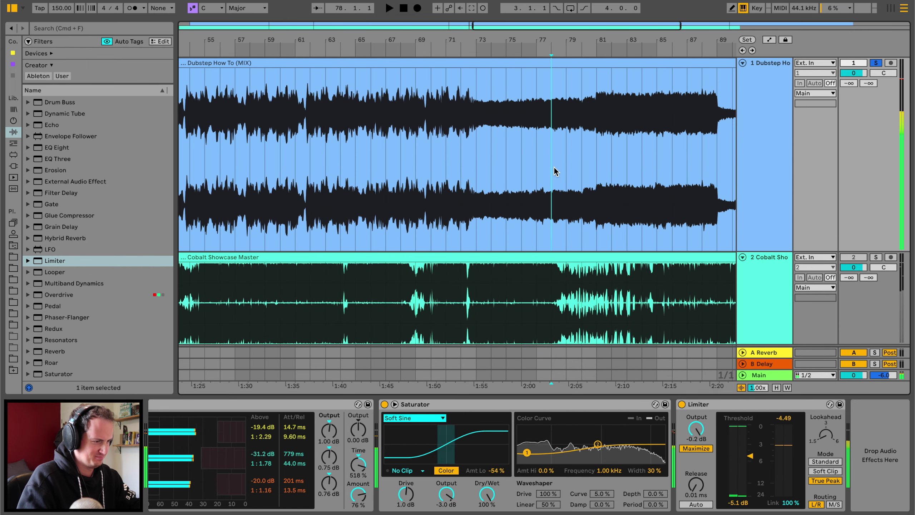
pyautogui.click(611, 199)
pyautogui.press('space')
pyautogui.press('space')
pyautogui.hscroll(8, 611, 199)
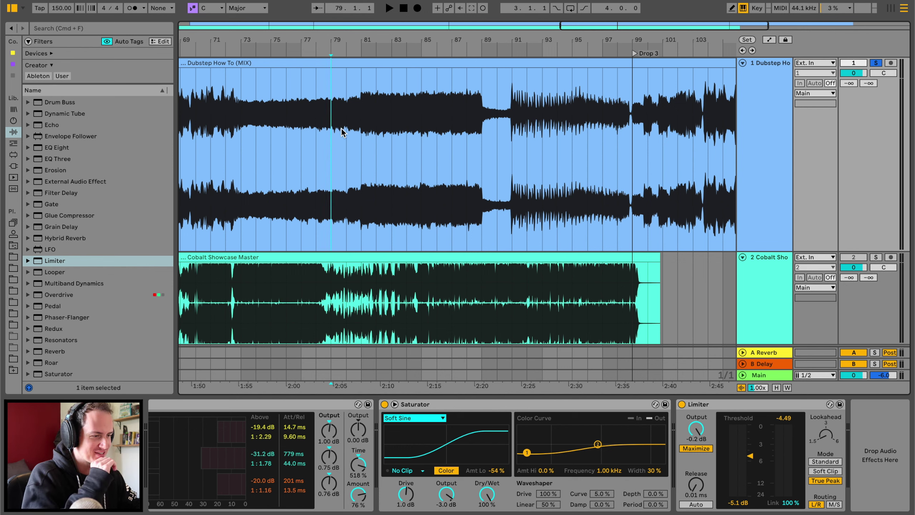
pyautogui.press('space')
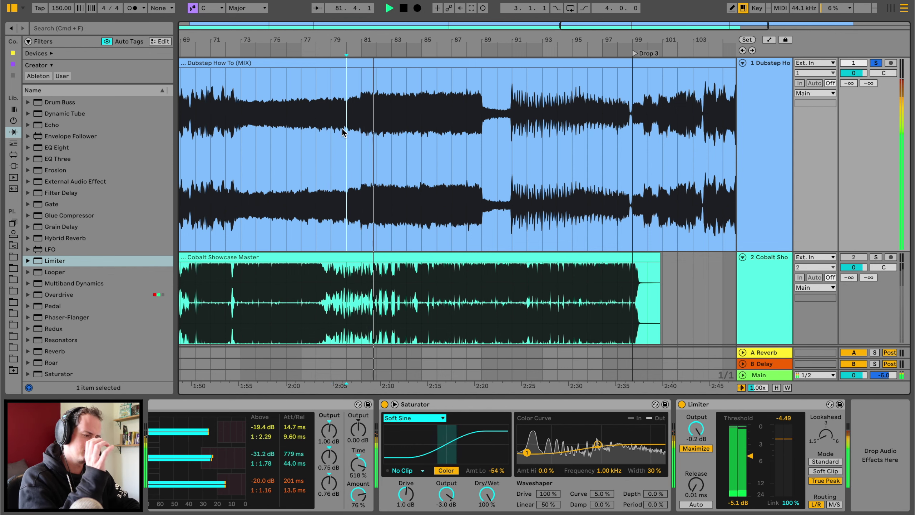
pyautogui.click(890, 9)
pyautogui.click(904, 8)
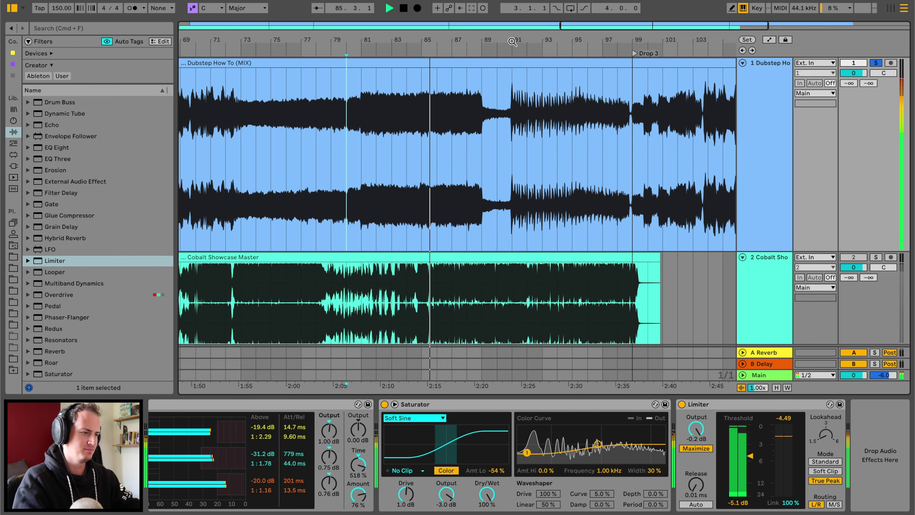
pyautogui.moveTo(514, 47); pyautogui.dragTo(514, 41)
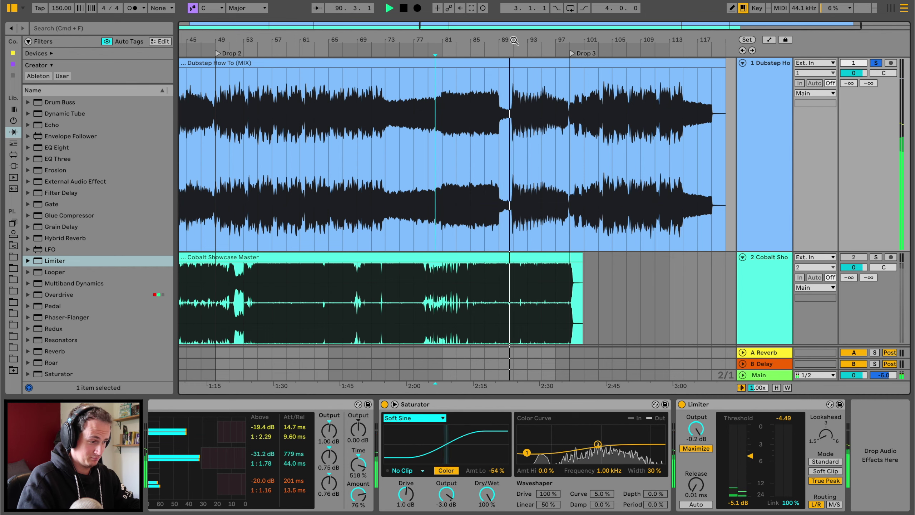
pyautogui.click(557, 53)
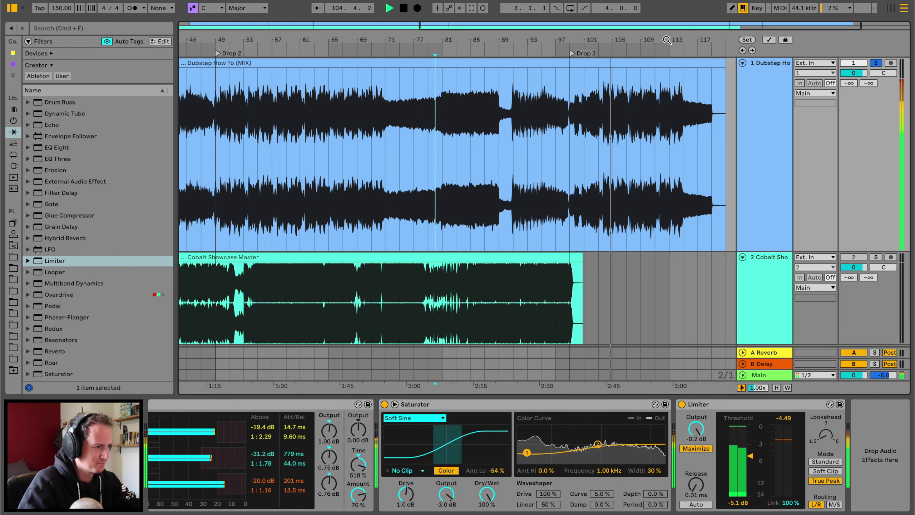
pyautogui.moveTo(665, 39); pyautogui.dragTo(665, 68)
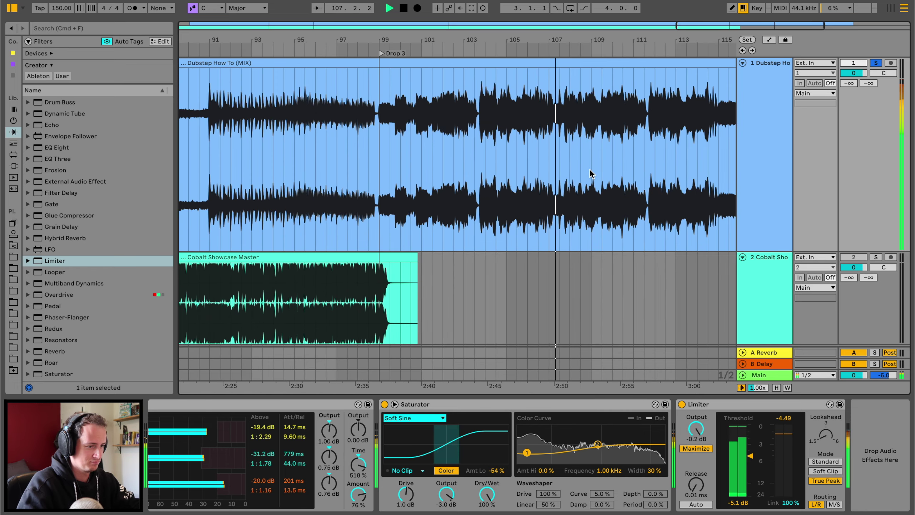
pyautogui.moveTo(595, 43); pyautogui.dragTo(595, 40)
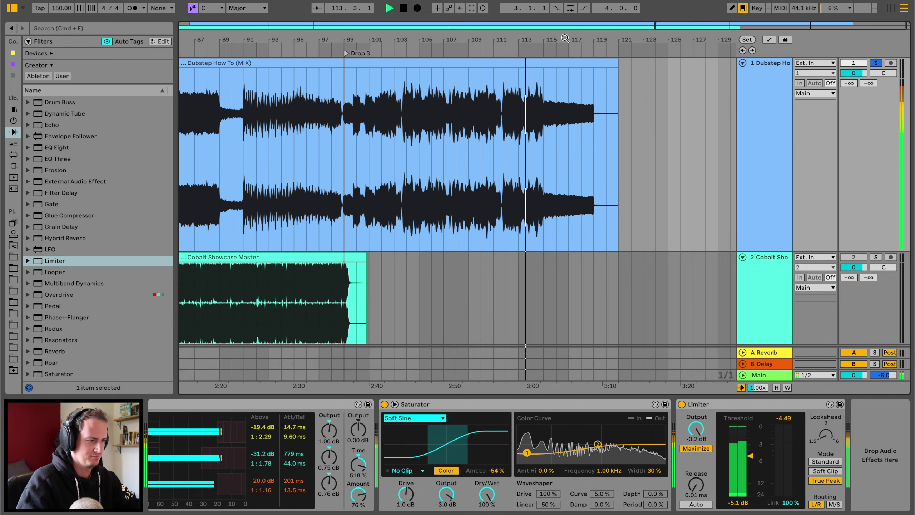
pyautogui.moveTo(564, 38); pyautogui.dragTo(604, 39)
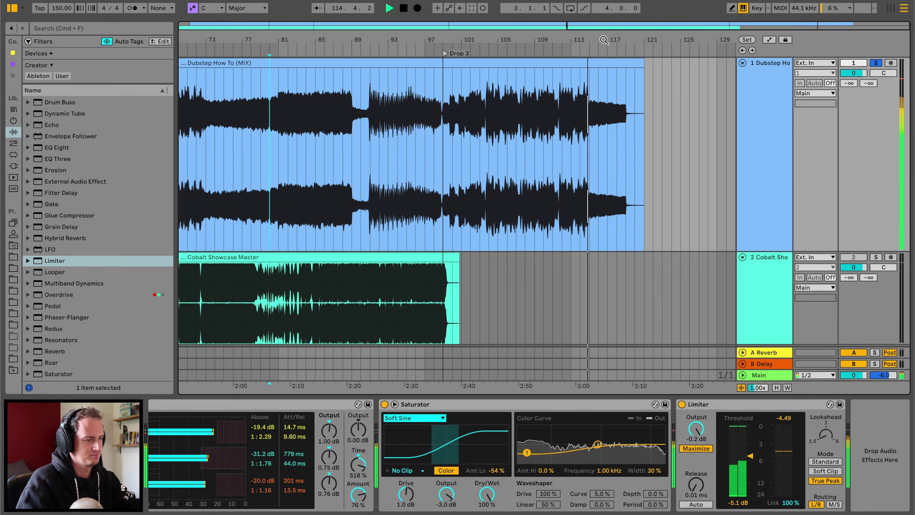
pyautogui.press('space')
pyautogui.hscroll(-15, 417, 171)
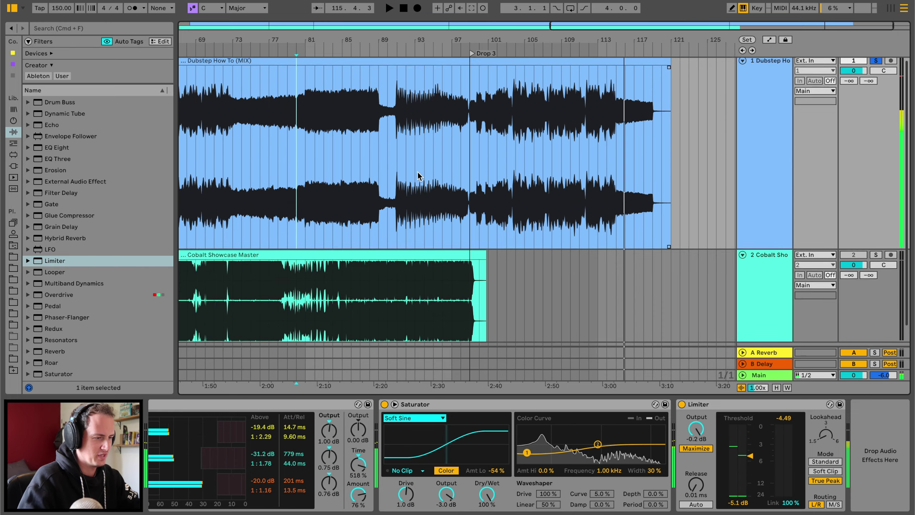
# - Trim the Cobalt reference clip's left part so it starts at bar 49, then play from Drop 2
pyautogui.click(401, 268)
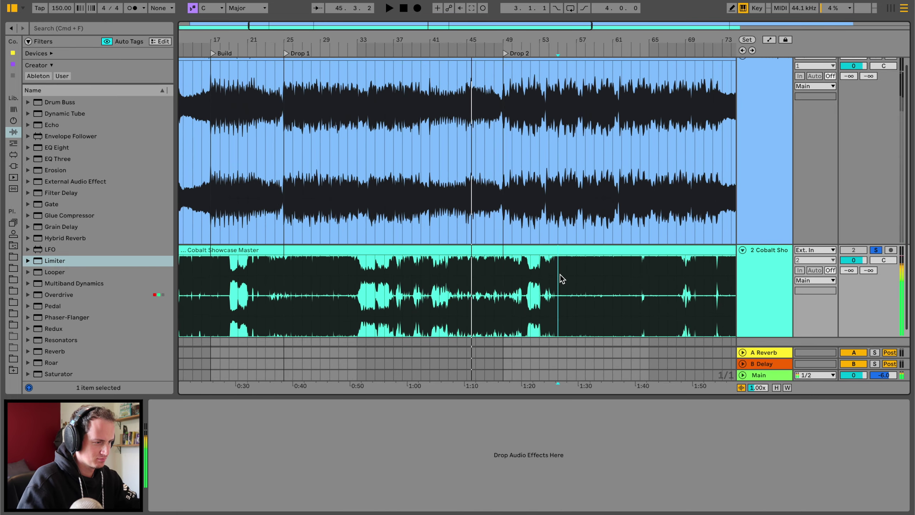
pyautogui.press('space')
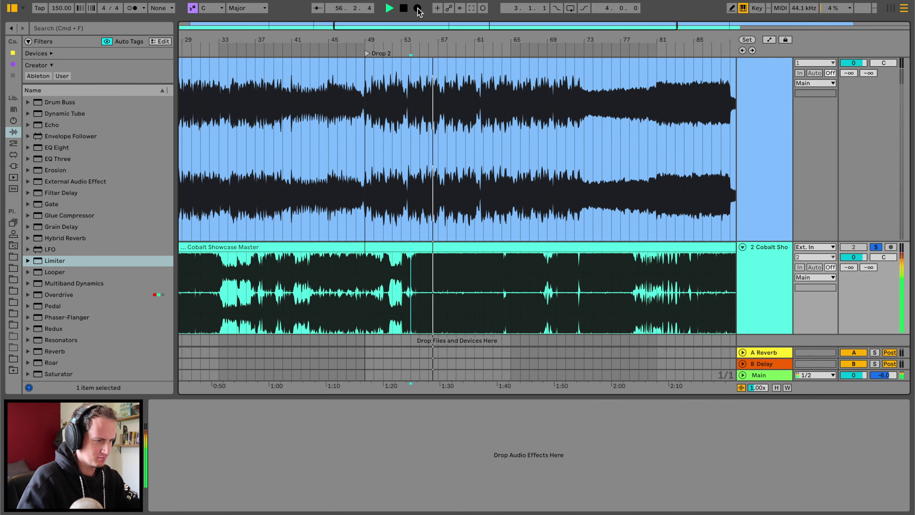
pyautogui.moveTo(424, 32); pyautogui.dragTo(426, 33)
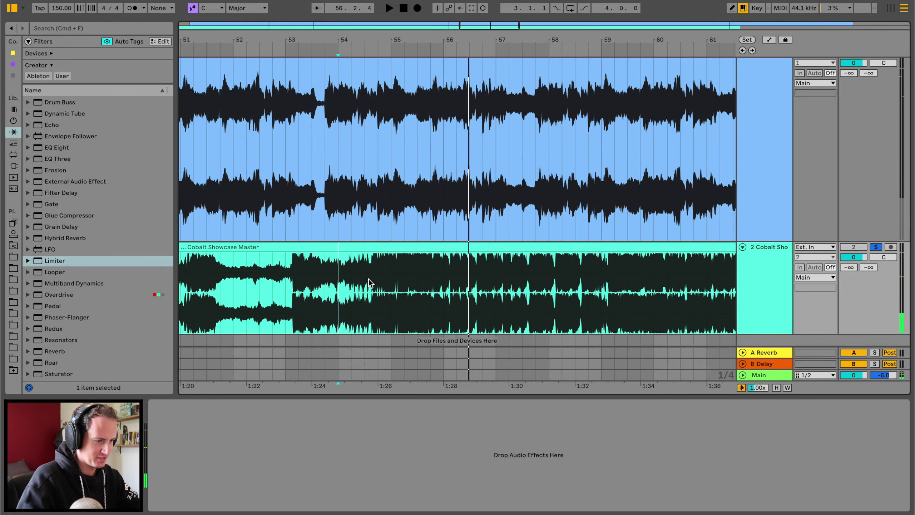
pyautogui.click(354, 247)
pyautogui.press('Delete')
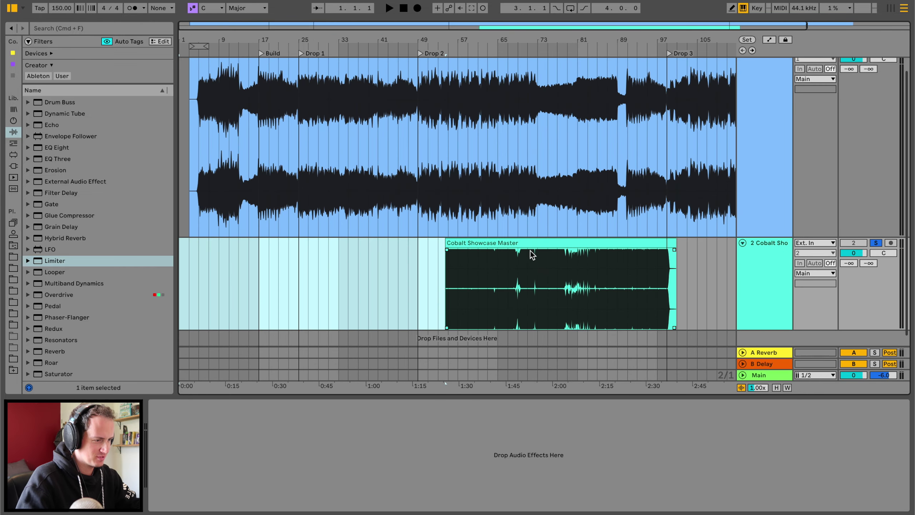
pyautogui.moveTo(532, 243); pyautogui.dragTo(478, 245)
pyautogui.press('space')
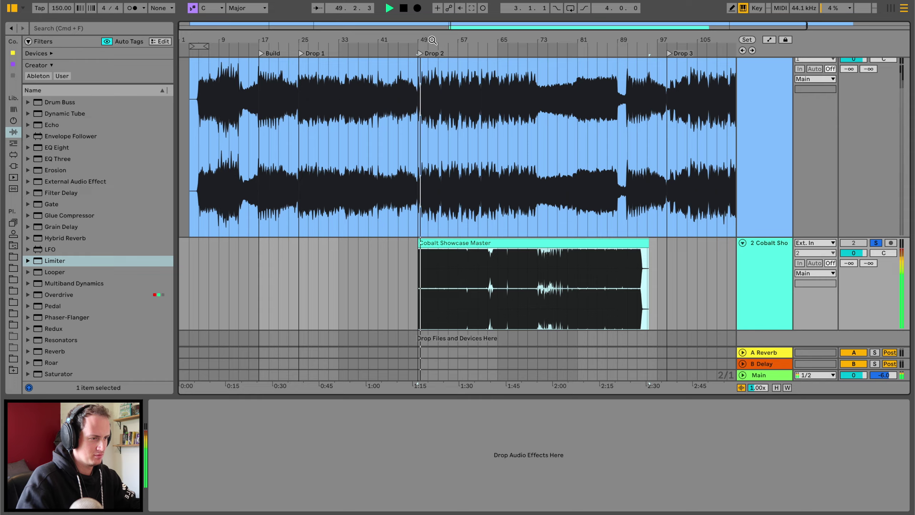
pyautogui.moveTo(432, 41); pyautogui.dragTo(426, 151)
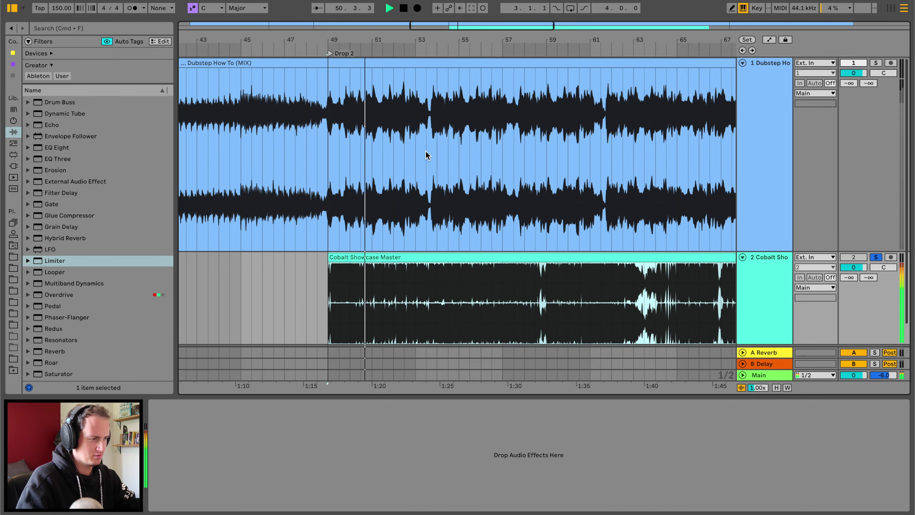
# - A/B the Dubstep mix against the Cobalt reference from Drop 2, ending soloed on the mix
pyautogui.click(879, 63)
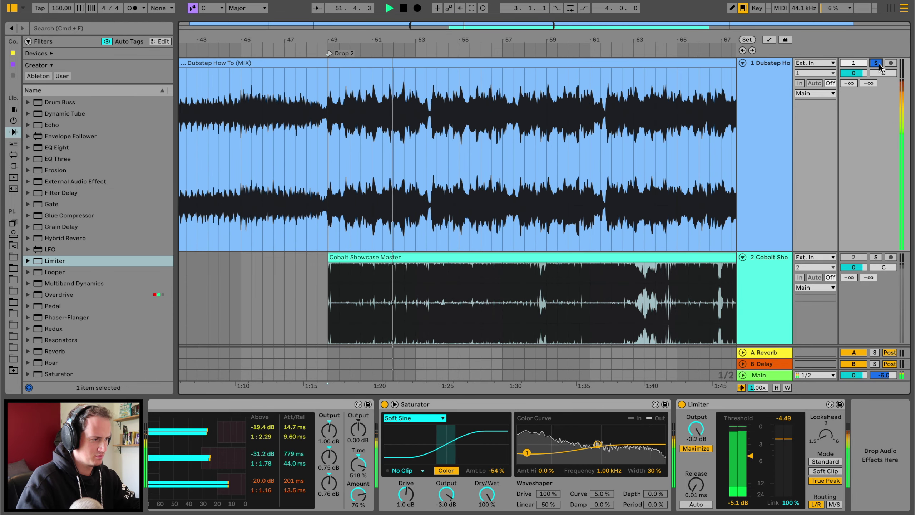
pyautogui.click(876, 257)
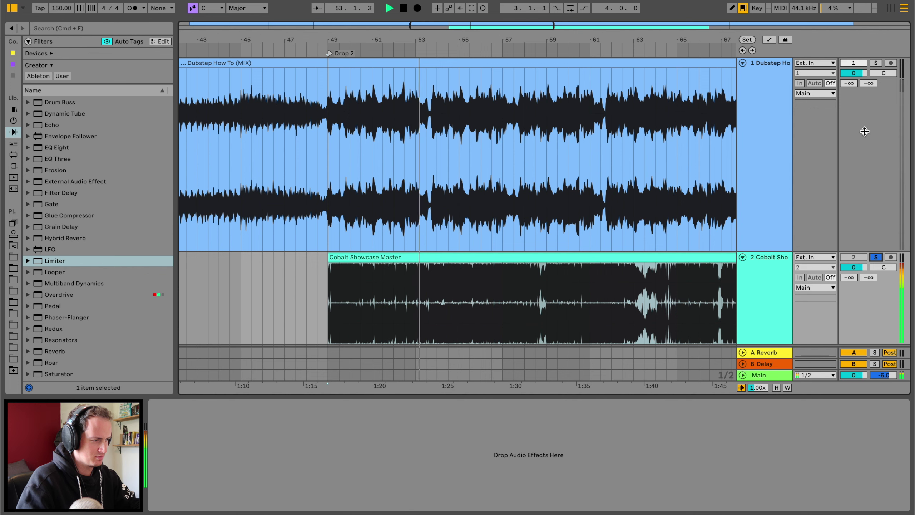
pyautogui.click(875, 64)
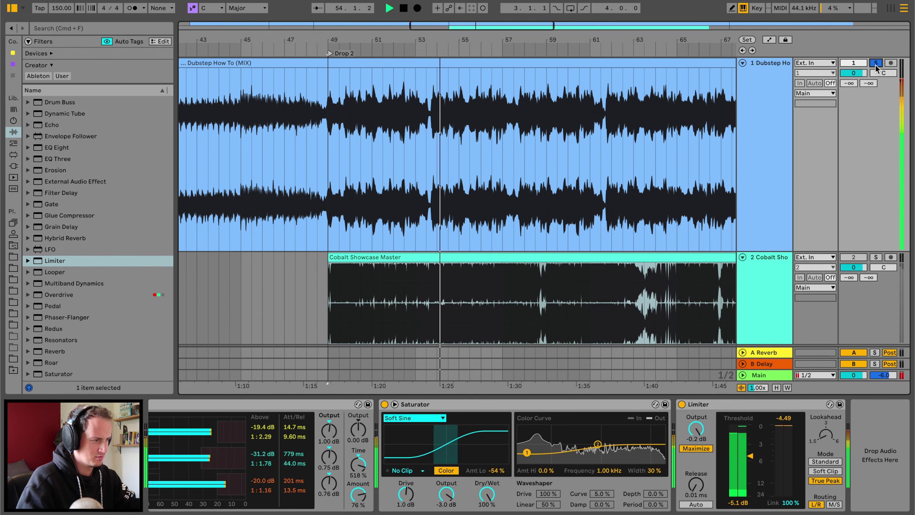
pyautogui.click(785, 121)
pyautogui.click(332, 432)
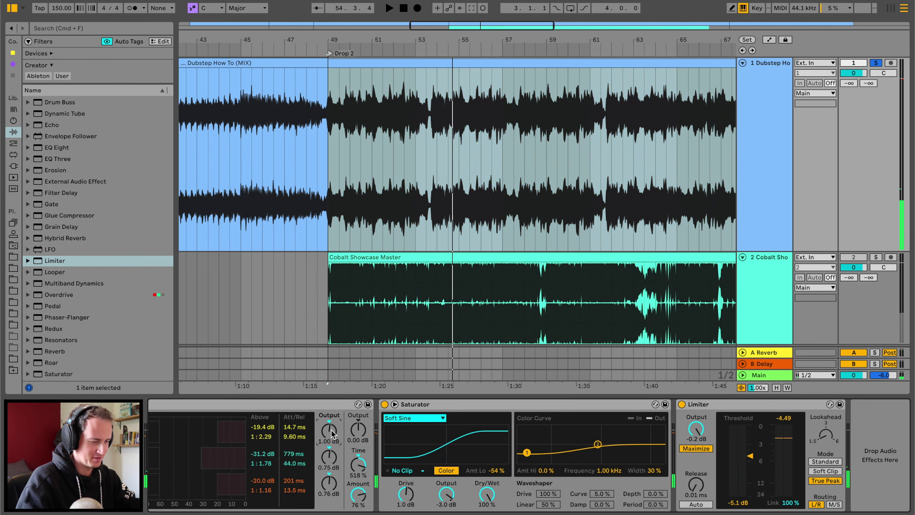
pyautogui.press('space')
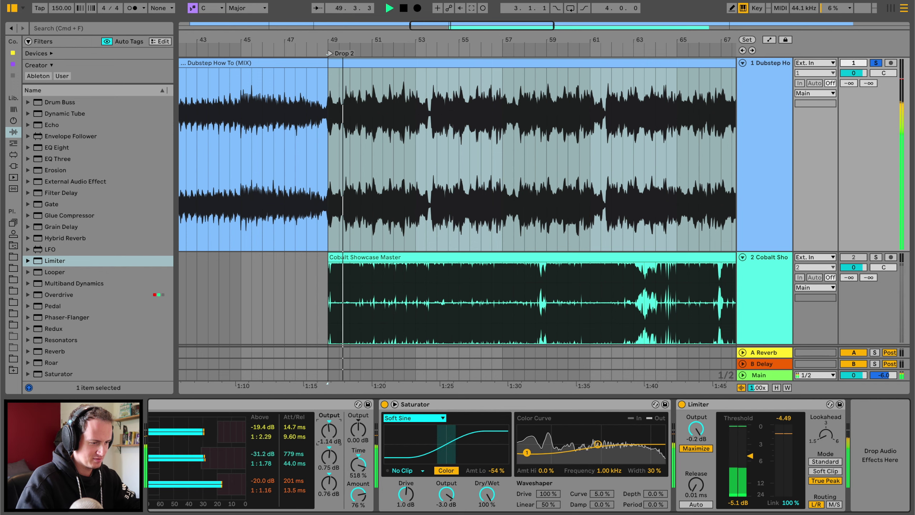
pyautogui.hscroll(-5, 332, 433)
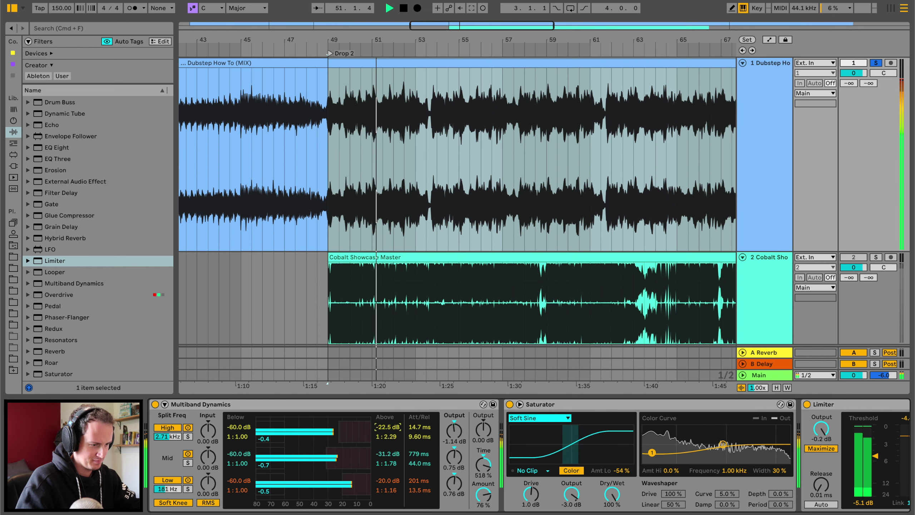
pyautogui.click(876, 256)
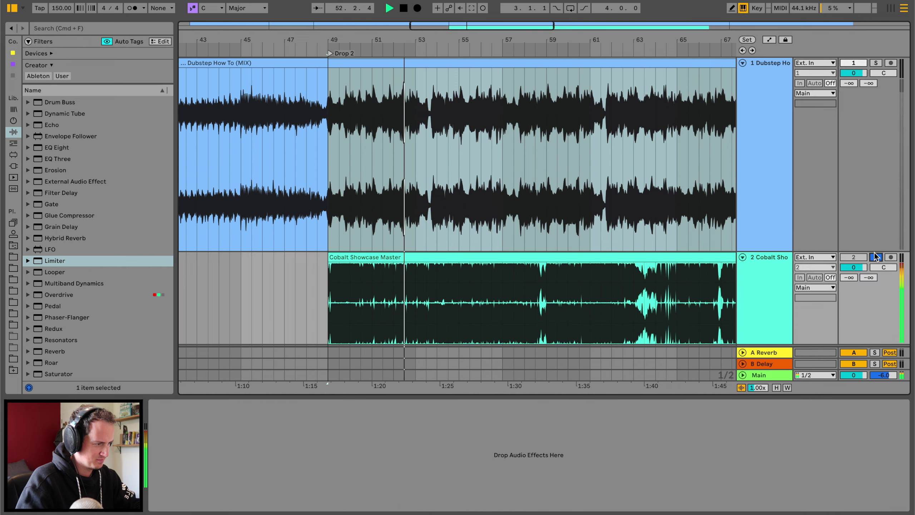
pyautogui.click(876, 62)
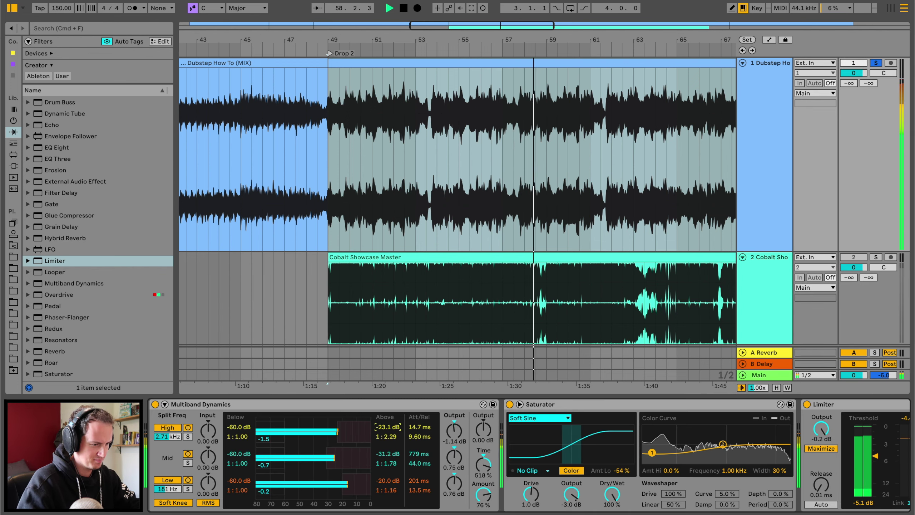
# - Nudge EQ band 3 gain just below zero while replaying from Drop 2
pyautogui.press('space')
pyautogui.hscroll(-15, 344, 458)
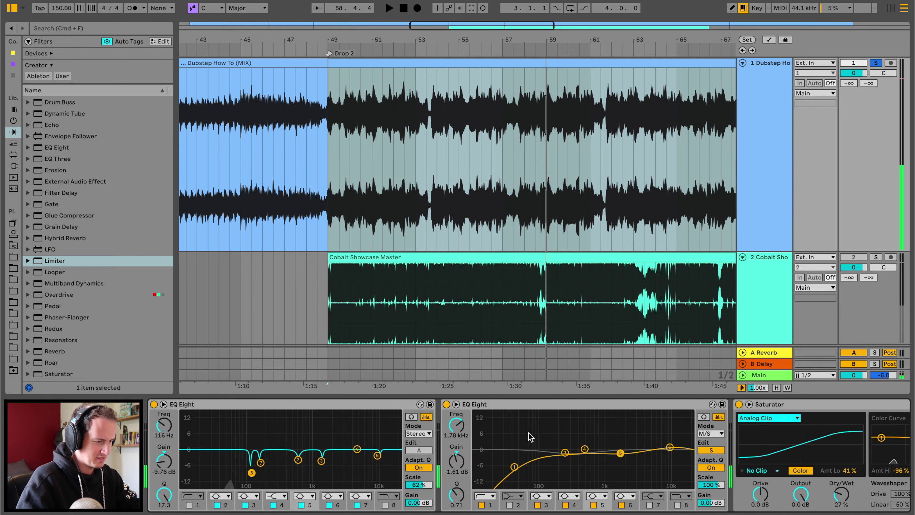
pyautogui.press('space')
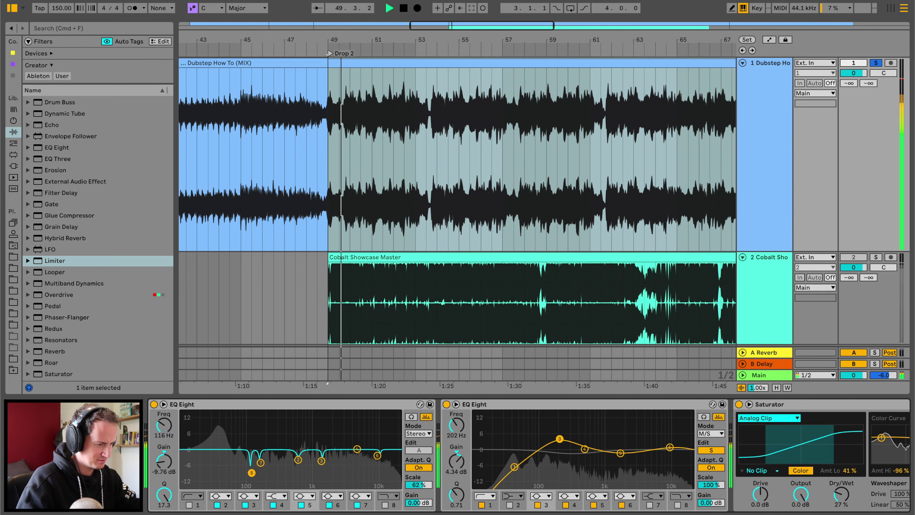
pyautogui.moveTo(562, 448)
pyautogui.mouseDown()
pyautogui.moveTo(559, 470)
pyautogui.moveTo(549, 464)
pyautogui.moveTo(549, 438)
pyautogui.moveTo(546, 457)
pyautogui.moveTo(580, 429)
pyautogui.moveTo(574, 446)
pyautogui.mouseUp()
pyautogui.press('space')
pyautogui.press('space')
pyautogui.press('space')
pyautogui.press('space')
pyautogui.press('space')
pyautogui.press('space')
pyautogui.press('space')
pyautogui.press('space')
pyautogui.hscroll(6, 574, 445)
pyautogui.hscroll(8, 576, 449)
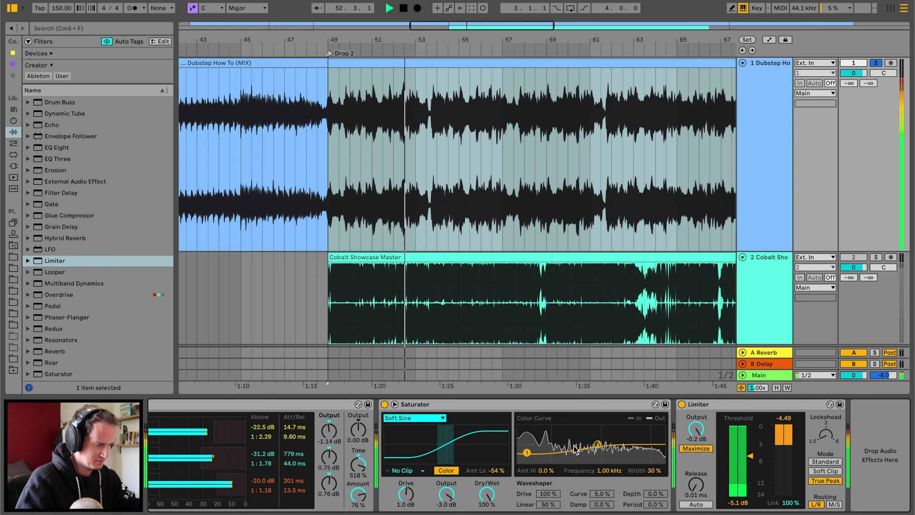
# - Solo the reference, compare levels in the Mixer, and replay from bar 49
pyautogui.click(876, 257)
pyautogui.press('space')
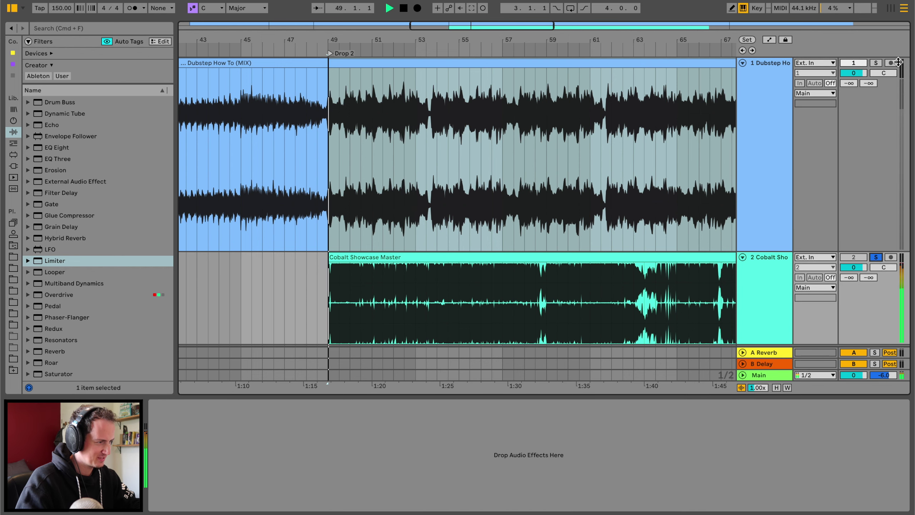
pyautogui.click(892, 10)
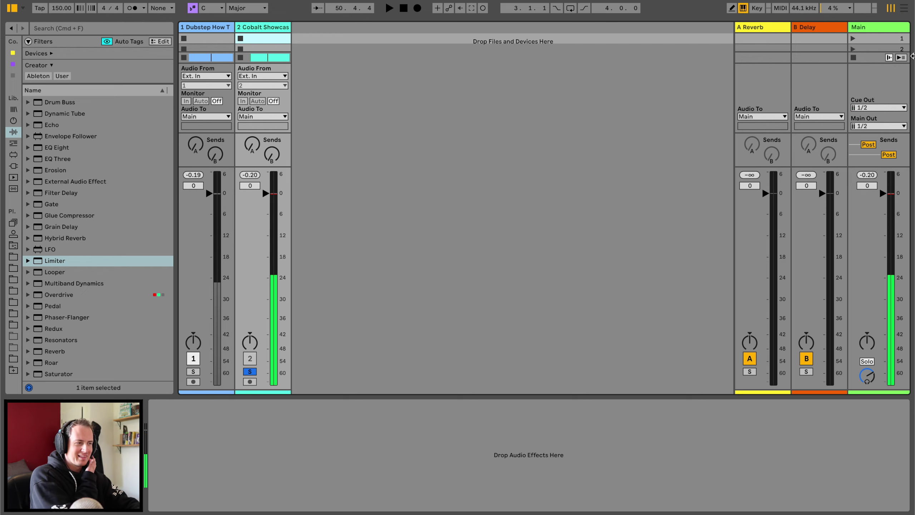
pyautogui.click(905, 10)
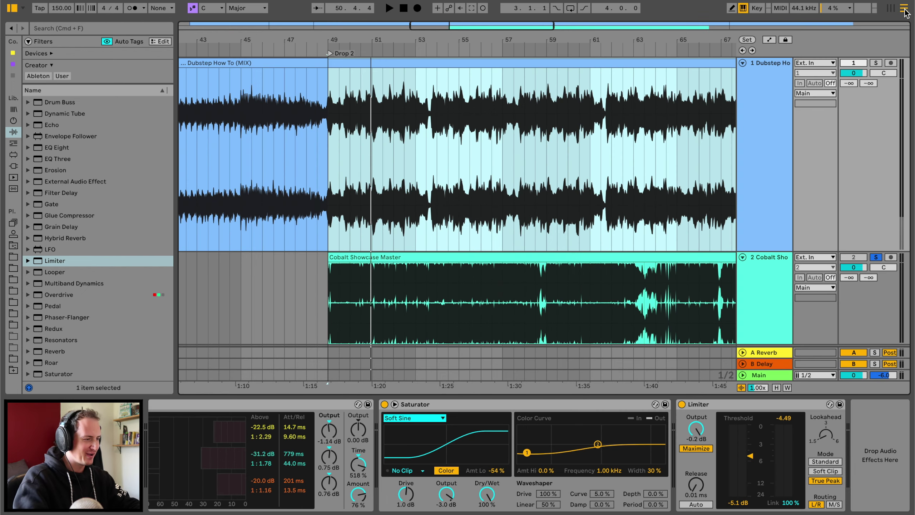
pyautogui.click(331, 110)
pyautogui.press('space')
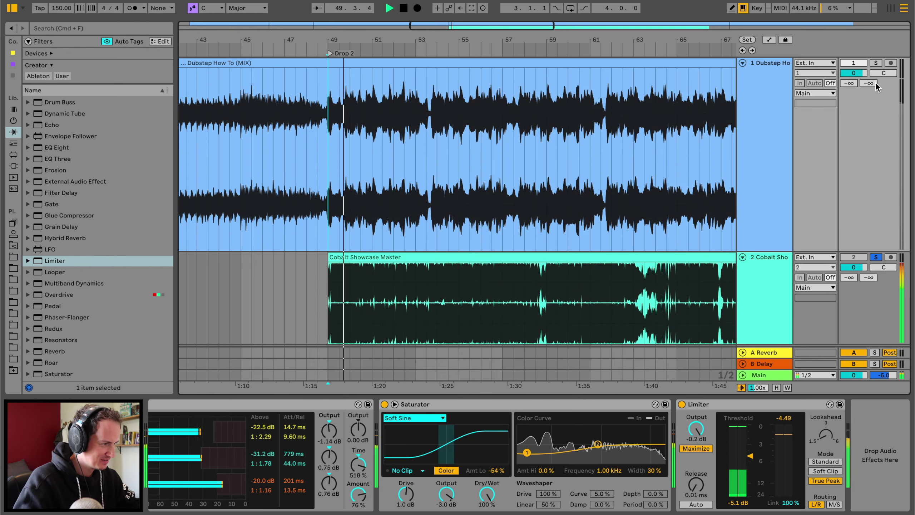
# - Lower the Limiter threshold to -6.4 dB and check the Mixer levels
pyautogui.moveTo(751, 455); pyautogui.dragTo(751, 460)
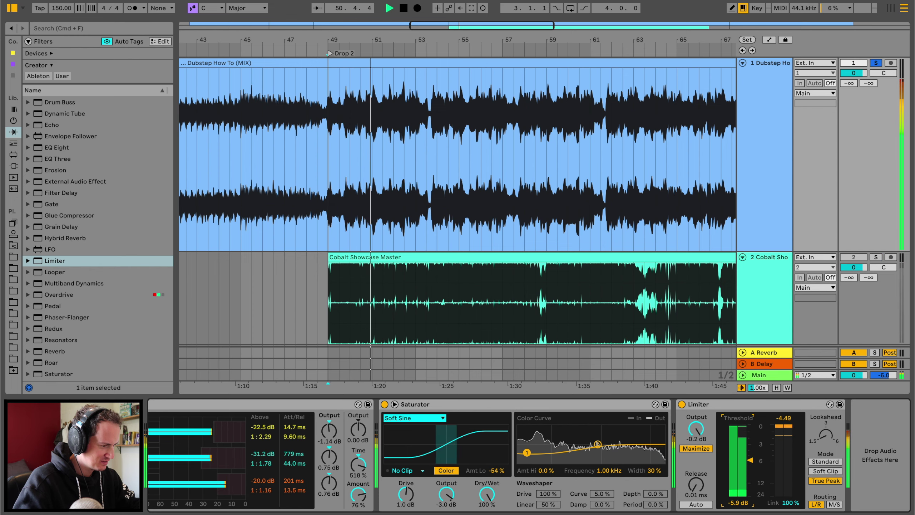
pyautogui.click(891, 9)
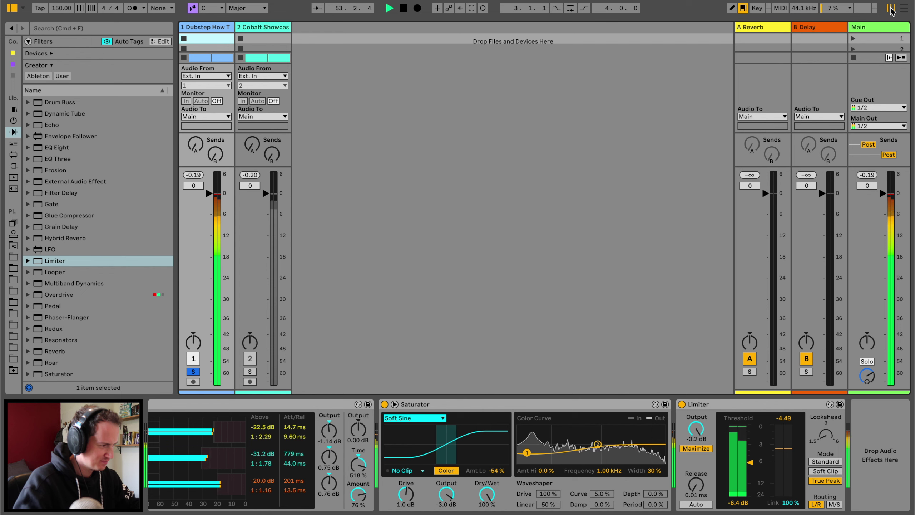
pyautogui.click(904, 9)
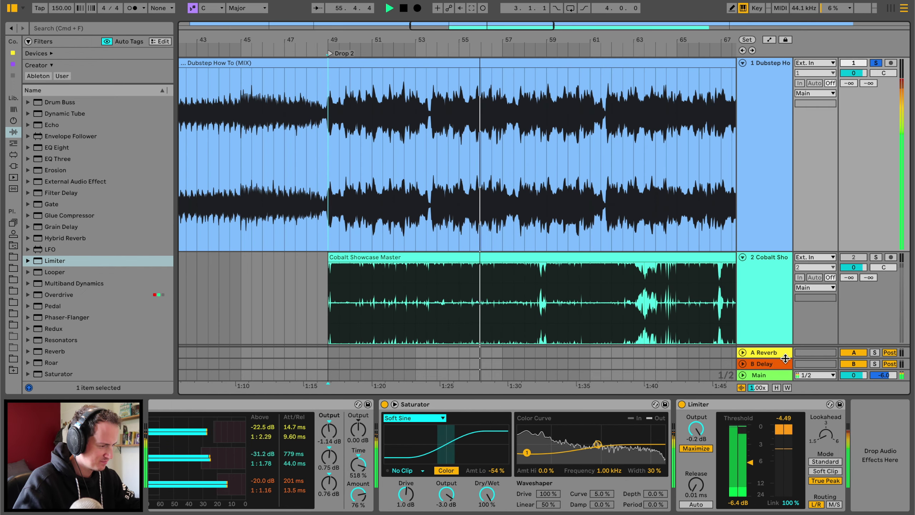
# - Insert a new audio track below the mix with Audio From set to Resampling
pyautogui.click(761, 95)
pyautogui.press('super+t')
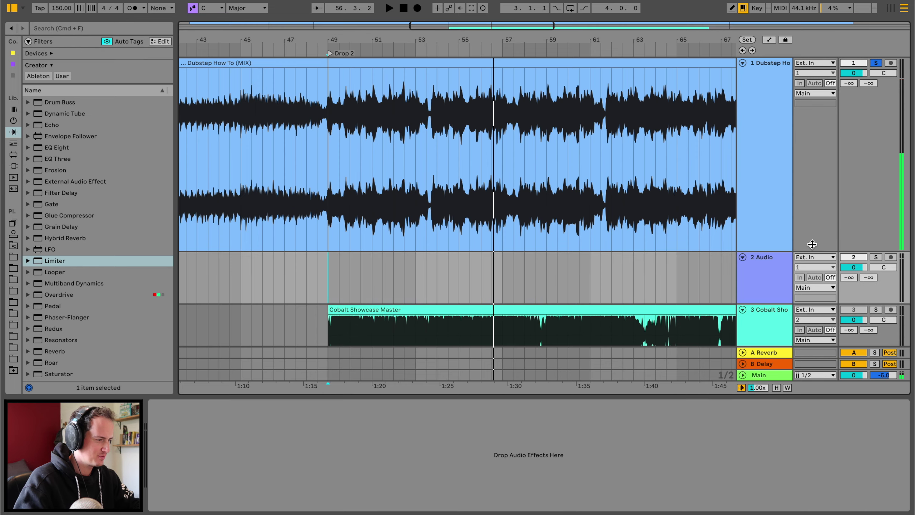
pyautogui.click(815, 257)
pyautogui.click(814, 287)
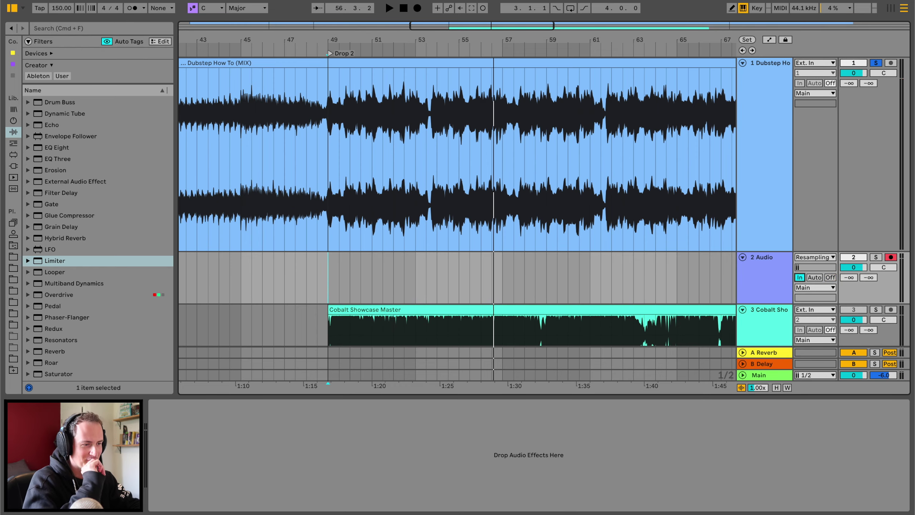
pyautogui.scroll(10, 326, 311)
# - Record the resampled master output from bar 49 onto the new track
pyautogui.press('space')
pyautogui.click(417, 8)
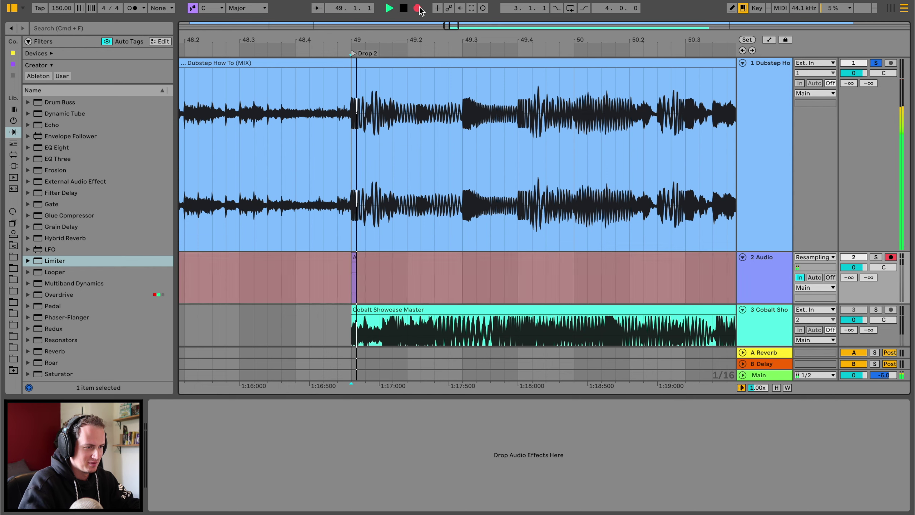
pyautogui.press('space')
pyautogui.click(418, 8)
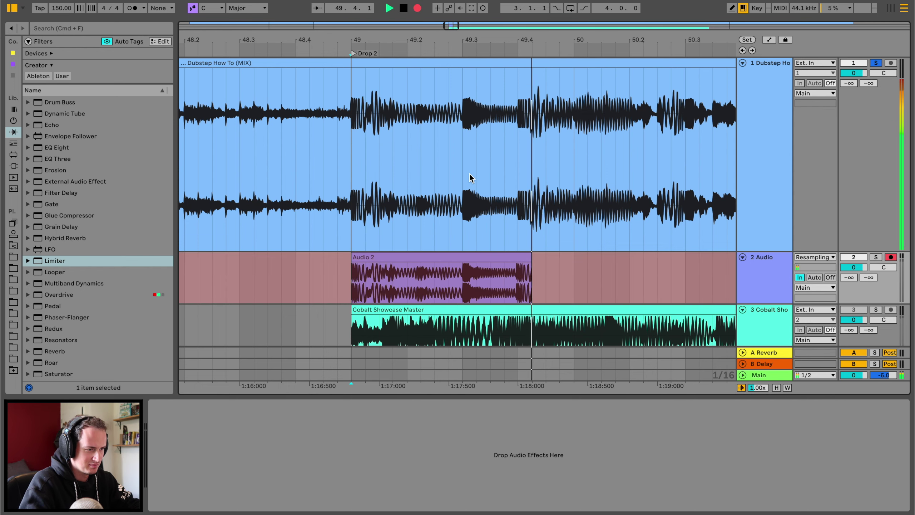
pyautogui.moveTo(496, 41); pyautogui.dragTo(495, 22)
pyautogui.moveTo(774, 304); pyautogui.dragTo(774, 343)
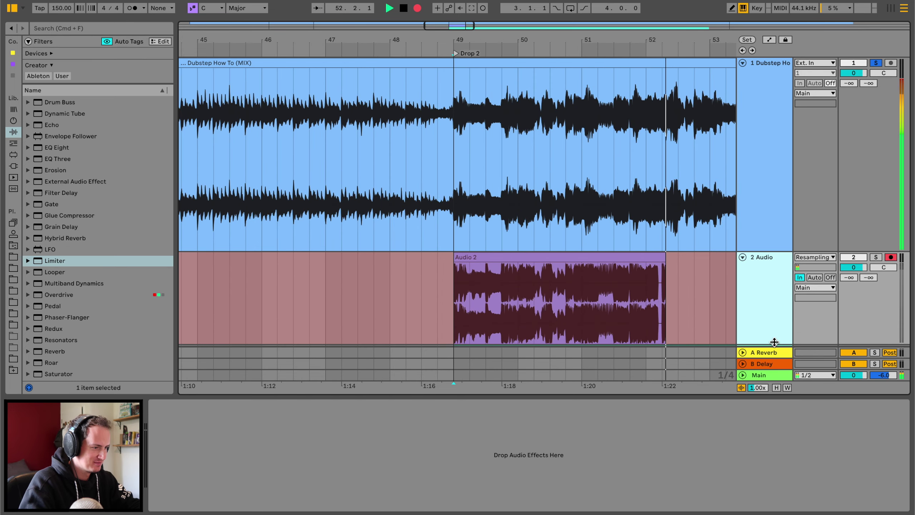
pyautogui.hscroll(4, 633, 278)
pyautogui.scroll(-2, 631, 274)
pyautogui.press('space')
pyautogui.scroll(2, 659, 238)
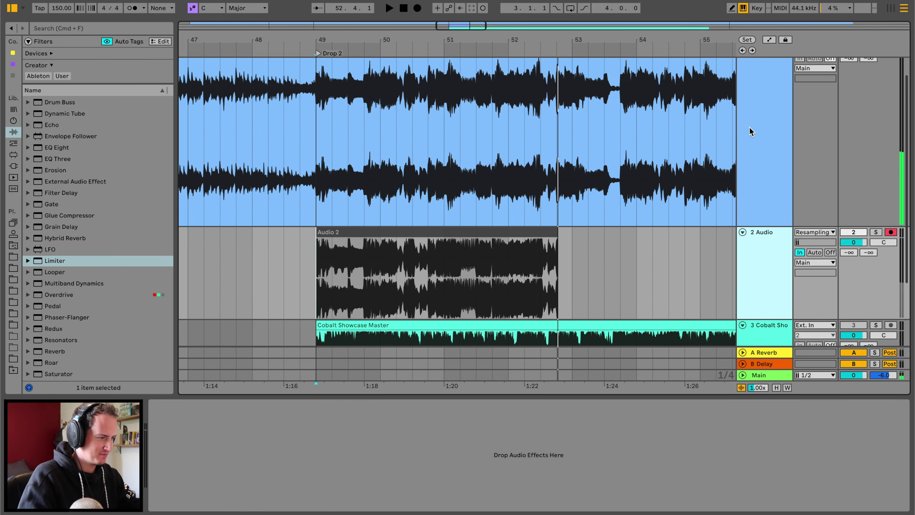
# - Record an extra take from Drop 2, undo it, and replay from bar 49
pyautogui.click(748, 132)
pyautogui.press('space')
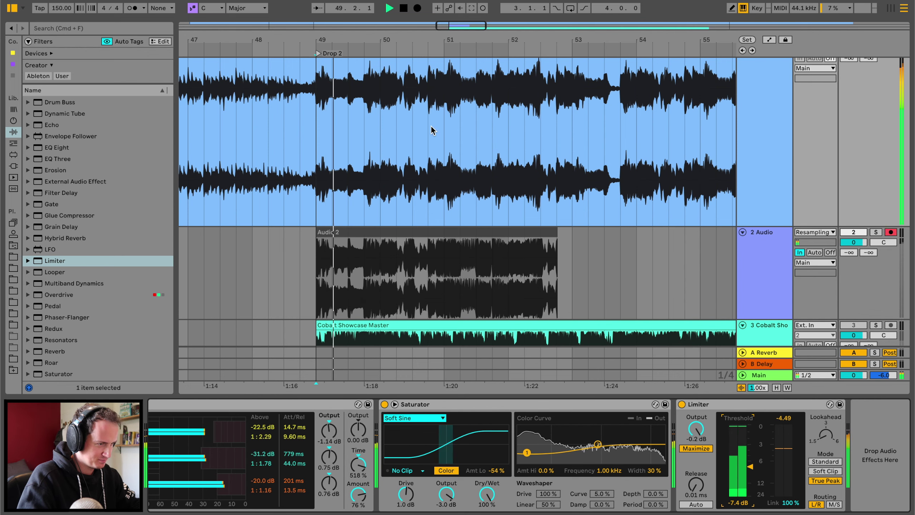
pyautogui.click(417, 9)
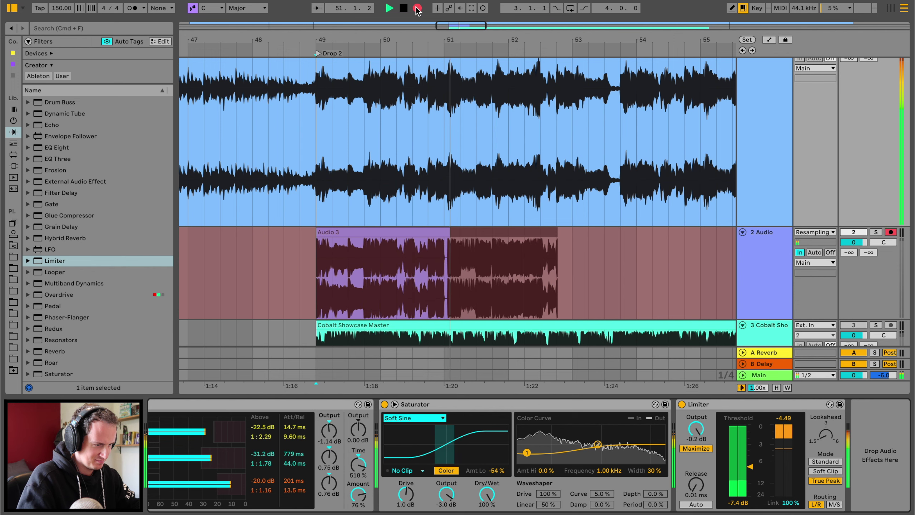
pyautogui.press('space')
pyautogui.press('super+z')
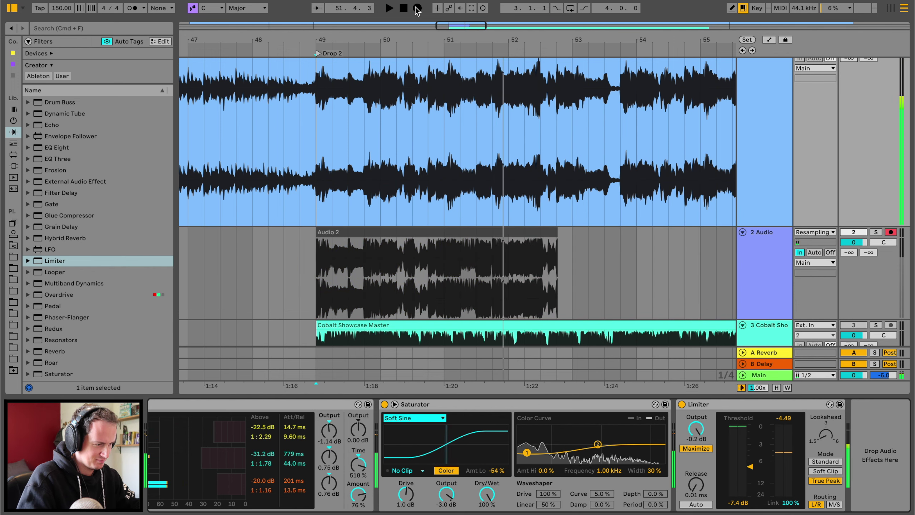
pyautogui.press('space')
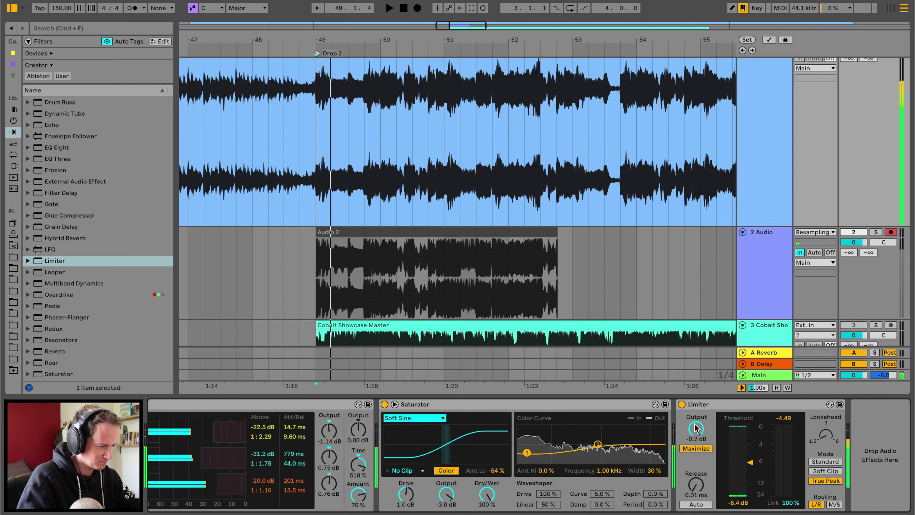
pyautogui.scroll(-1, 473, 204)
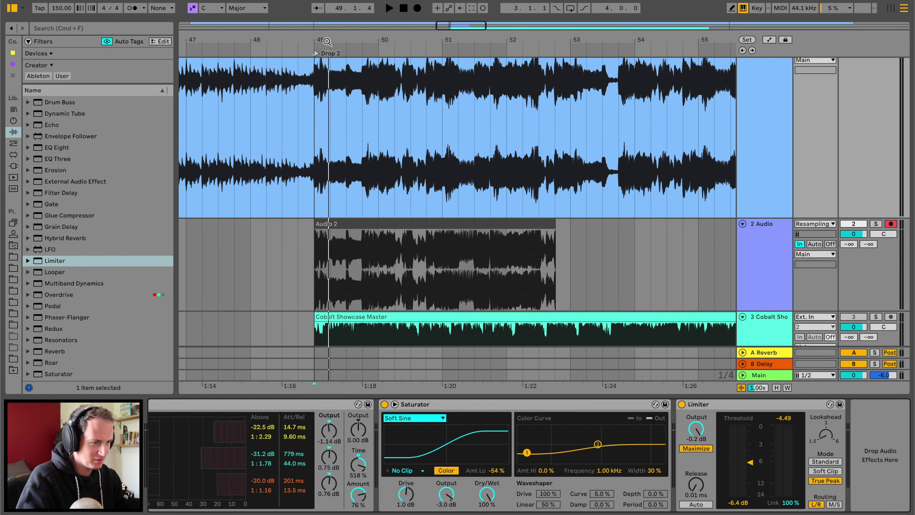
# - Switch the Limiter to Soft Clip and resample Drop 2's opening as Audio 3
pyautogui.moveTo(327, 41); pyautogui.dragTo(339, 101)
pyautogui.press('space')
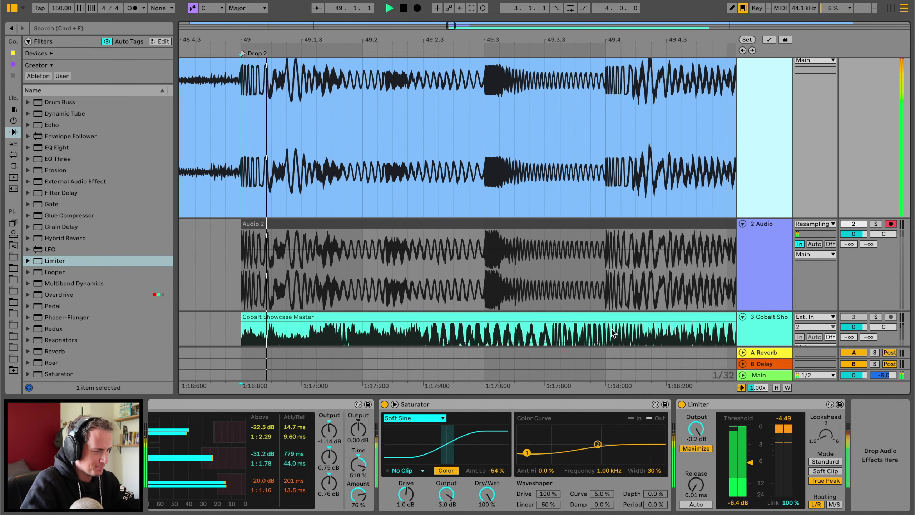
pyautogui.press('space')
pyautogui.click(825, 471)
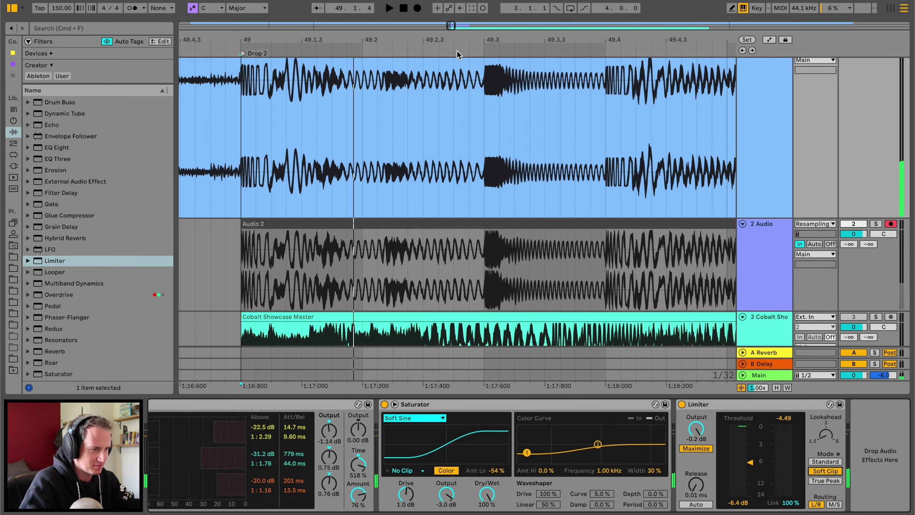
pyautogui.click(417, 7)
pyautogui.press('space')
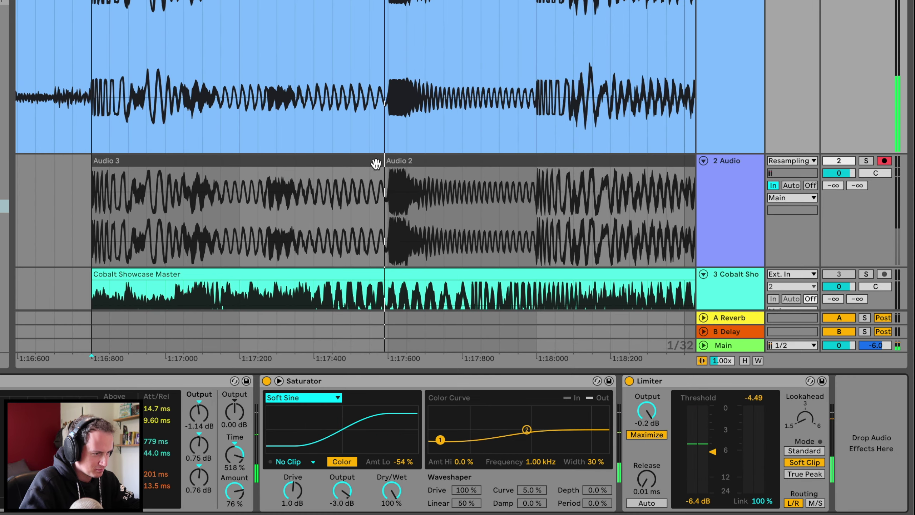
# - Extend Audio 2's start back over Audio 3 to line up the waveforms
pyautogui.moveTo(376, 164); pyautogui.dragTo(108, 165)
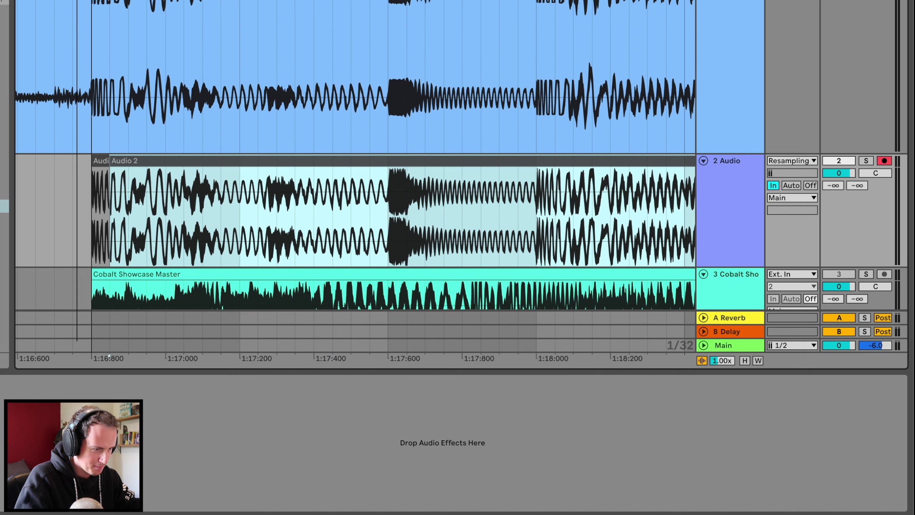
pyautogui.moveTo(77, 0); pyautogui.dragTo(77, 36)
pyautogui.moveTo(187, 162)
pyautogui.mouseDown()
pyautogui.moveTo(173, 164)
pyautogui.moveTo(455, 161)
pyautogui.moveTo(266, 161)
pyautogui.moveTo(362, 170)
pyautogui.moveTo(446, 162)
pyautogui.moveTo(185, 165)
pyautogui.moveTo(204, 165)
pyautogui.mouseUp()
# - Switch the Limiter to Standard mode and resample Drop 2's opening as Audio 4
pyautogui.click(721, 61)
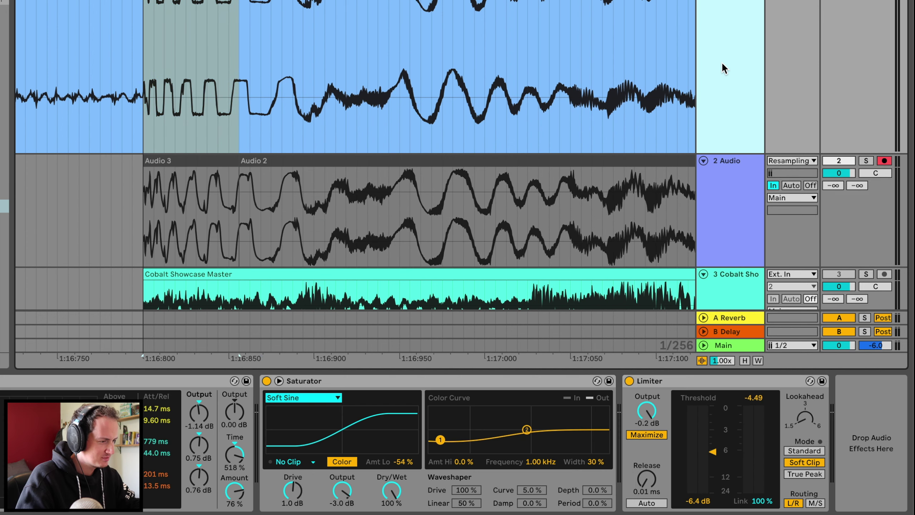
pyautogui.click(811, 451)
pyautogui.scroll(1, 375, 188)
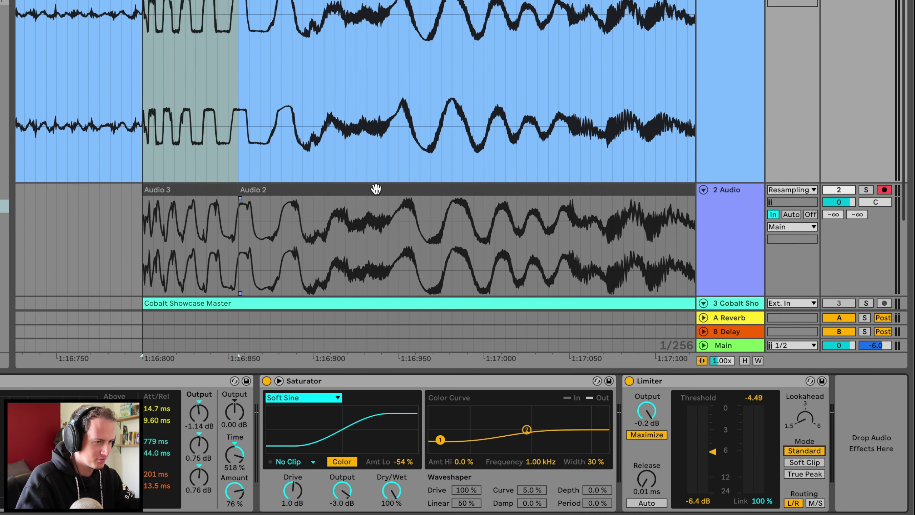
pyautogui.press('F9')
pyautogui.press('space')
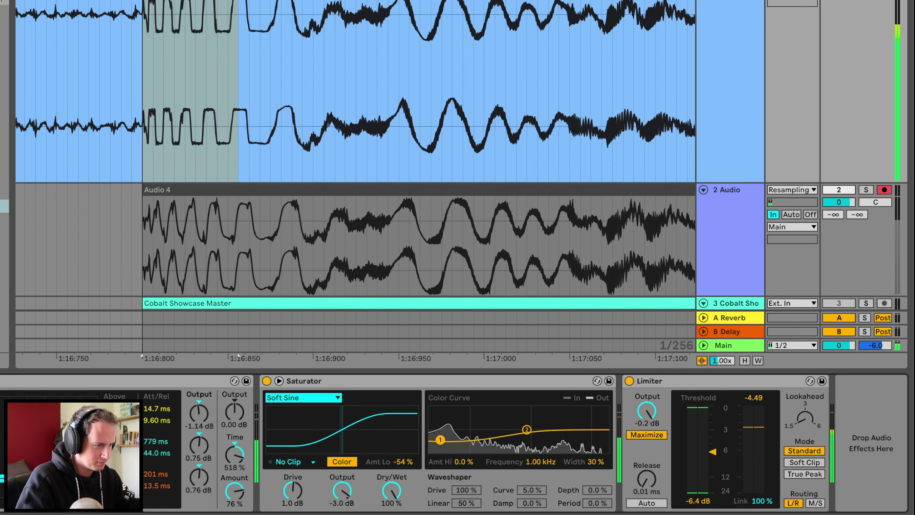
pyautogui.scroll(-3, 387, 157)
# - Extend Audio 2 left over Audio 4 to compare their waveforms at the boundary
pyautogui.press('-')
pyautogui.press('-')
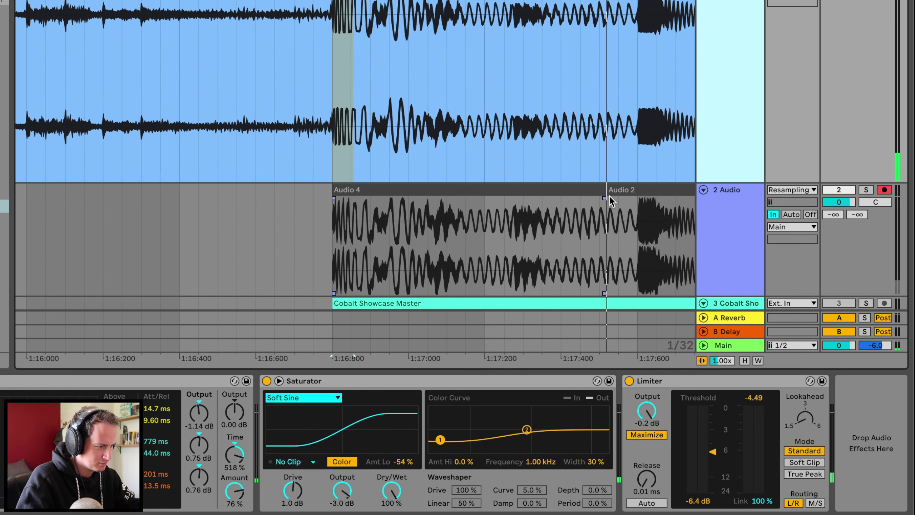
pyautogui.moveTo(610, 189); pyautogui.dragTo(359, 202)
pyautogui.press('+')
pyautogui.press('+')
pyautogui.press('+')
pyautogui.press('+')
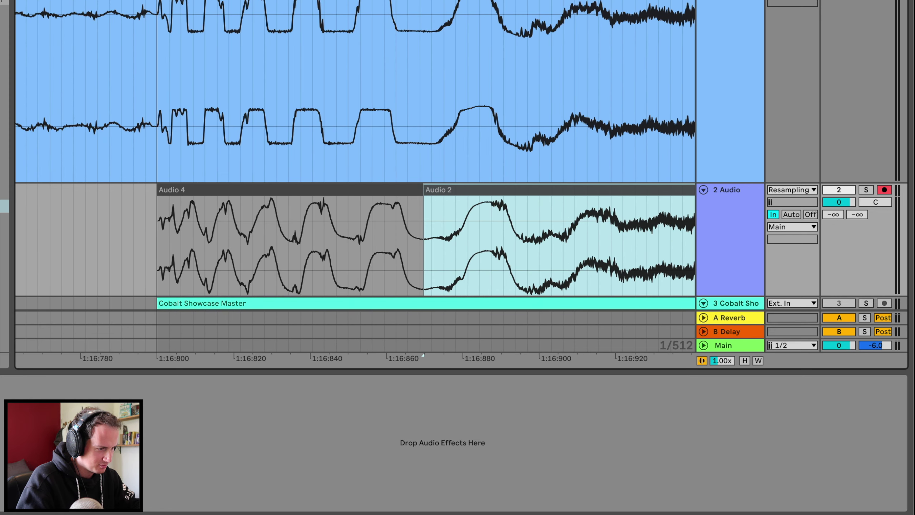
pyautogui.moveTo(425, 194); pyautogui.dragTo(231, 200)
pyautogui.scroll(5, 162, 234)
pyautogui.scroll(-3, 162, 234)
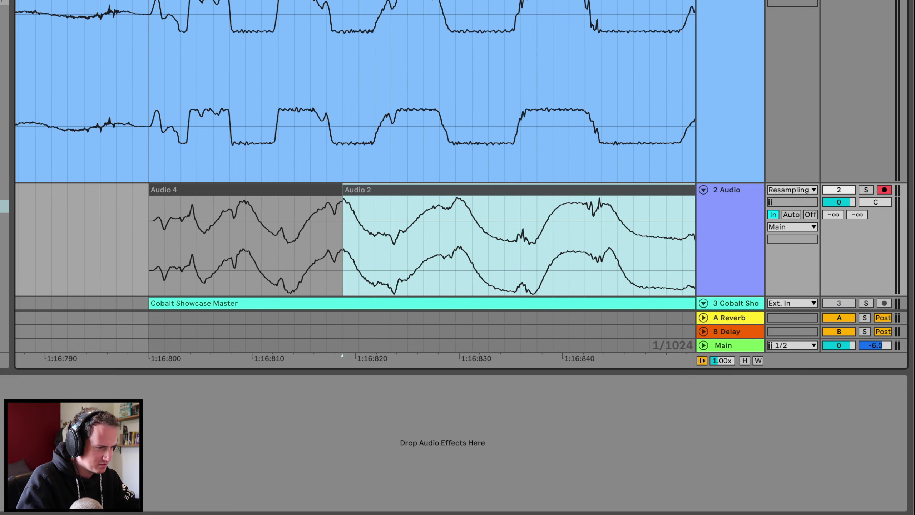
pyautogui.moveTo(266, 189); pyautogui.dragTo(166, 191)
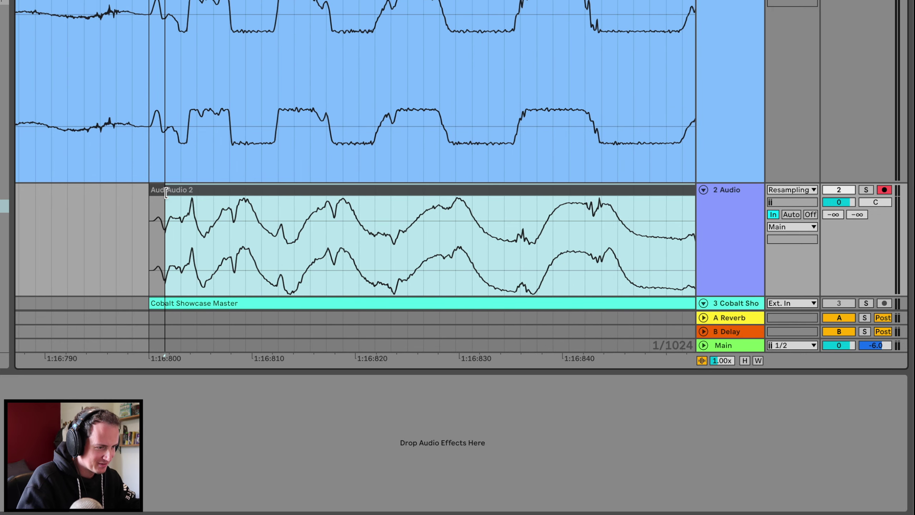
pyautogui.click(151, 191)
pyautogui.scroll(-8, 191, 202)
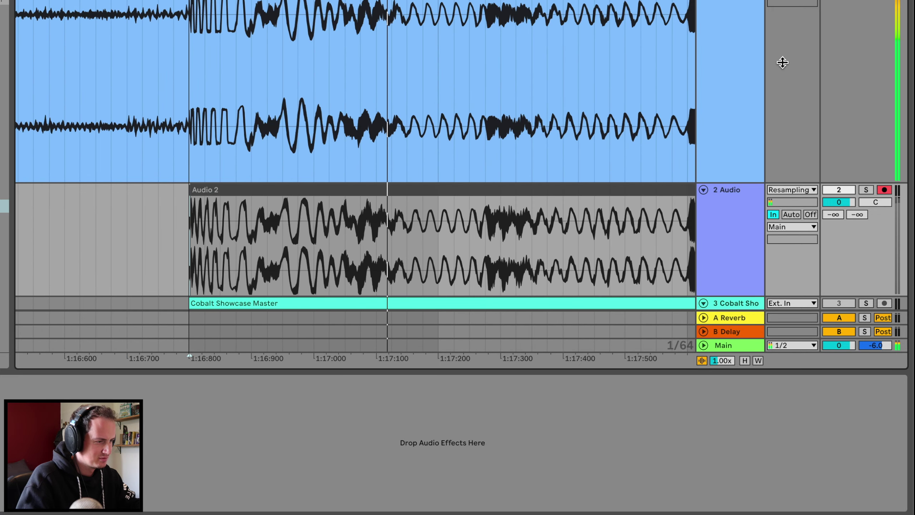
pyautogui.scroll(1, 774, 49)
# - Return the master Limiter to True Peak mode
pyautogui.click(738, 1)
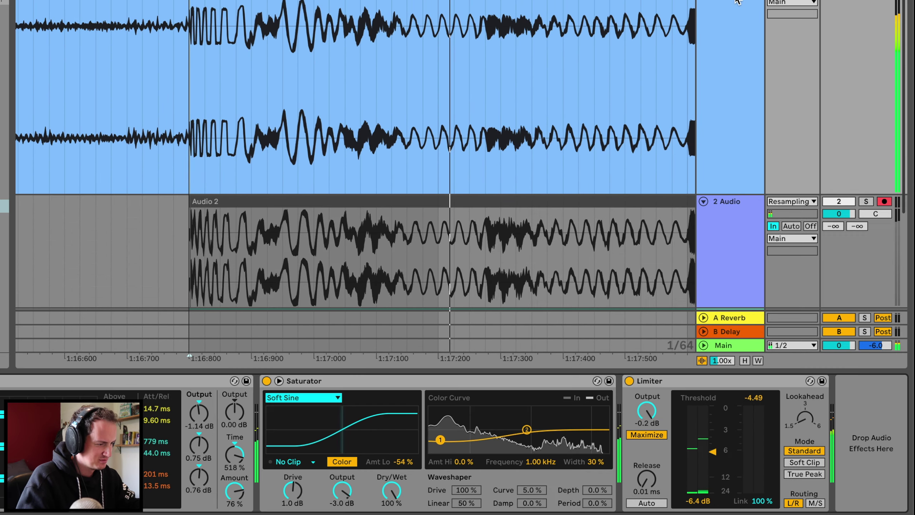
pyautogui.click(813, 460)
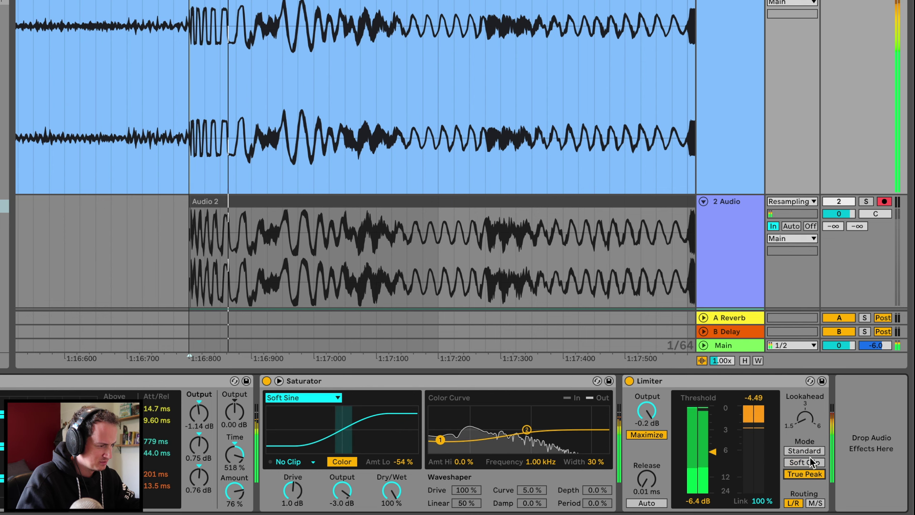
pyautogui.click(810, 472)
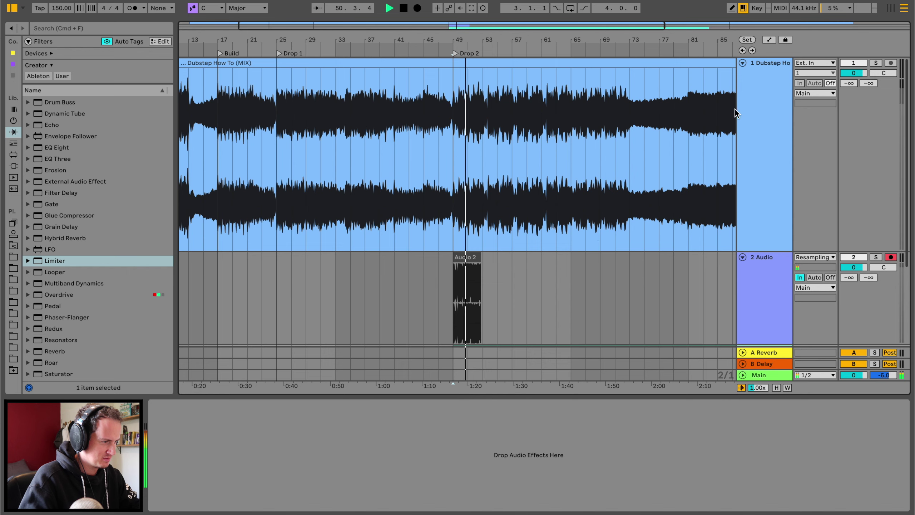
pyautogui.click(749, 100)
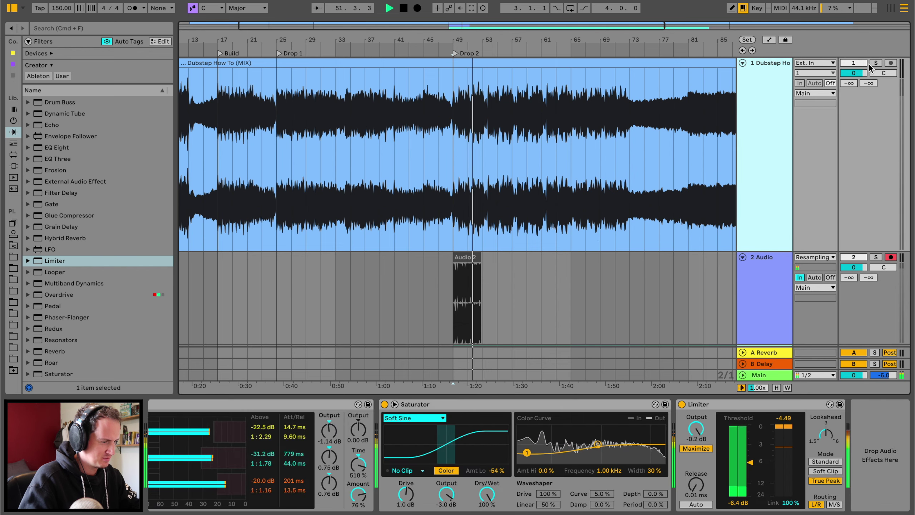
# - Undo the leftover take, then solo Dubstep How To (MIX) and play from the Drop 2 locator
pyautogui.scroll(-5, 634, 259)
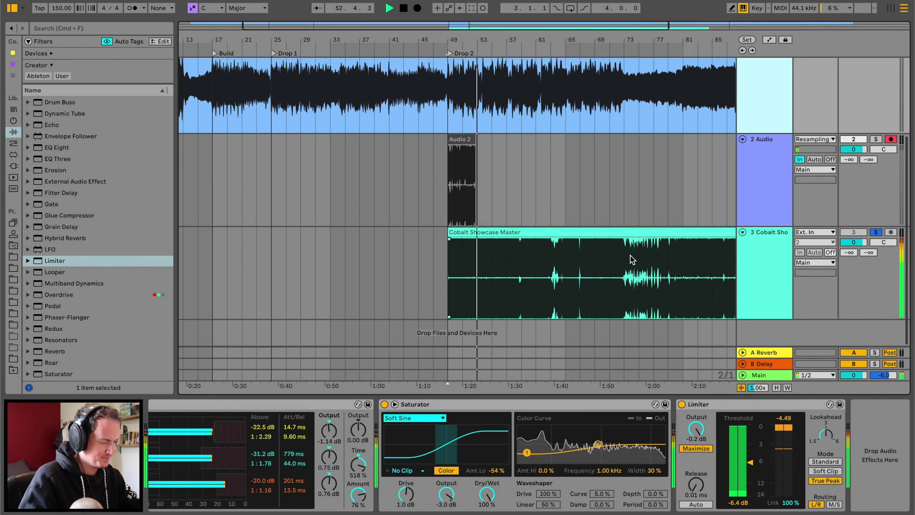
pyautogui.press('super+z')
pyautogui.press('space')
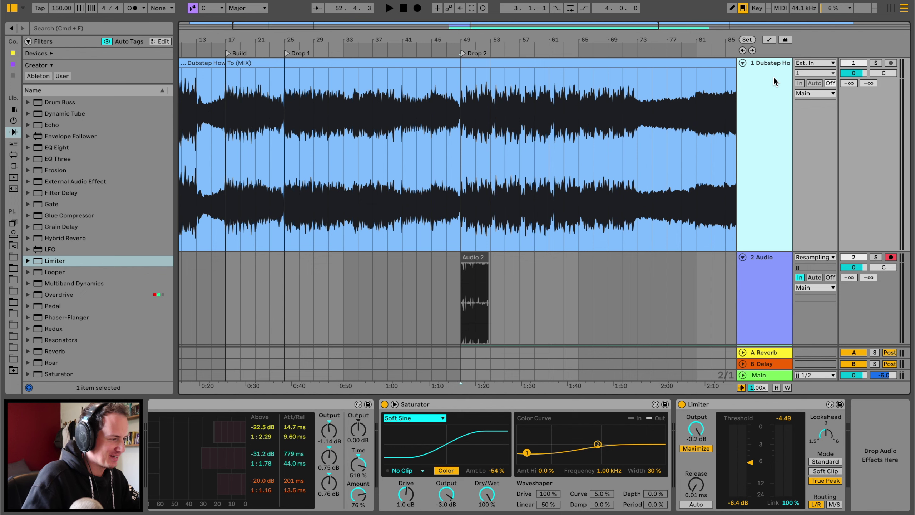
pyautogui.click(877, 63)
pyautogui.press('space')
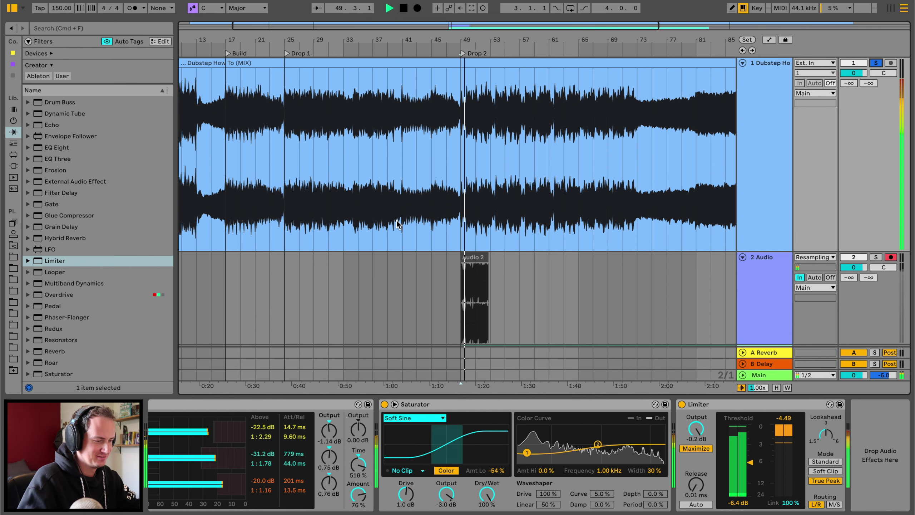
pyautogui.hscroll(-10, 358, 449)
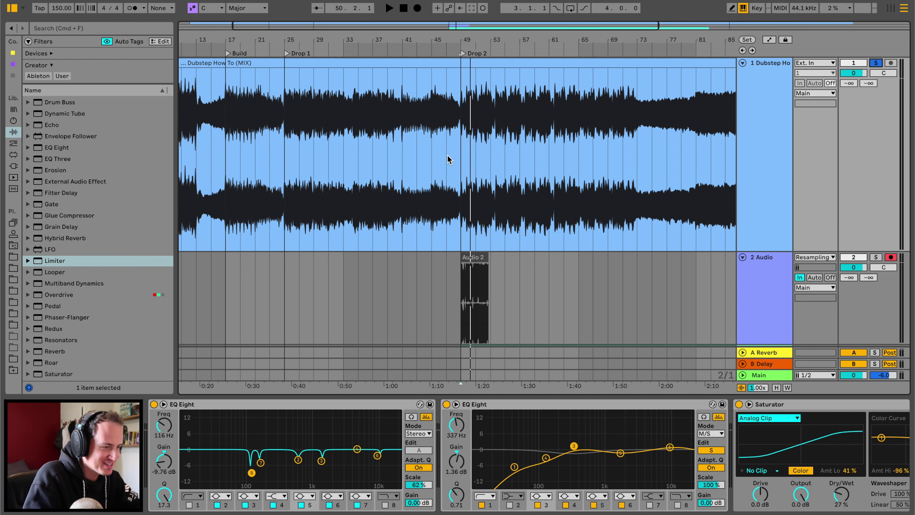
pyautogui.press('space')
pyautogui.hscroll(10, 382, 418)
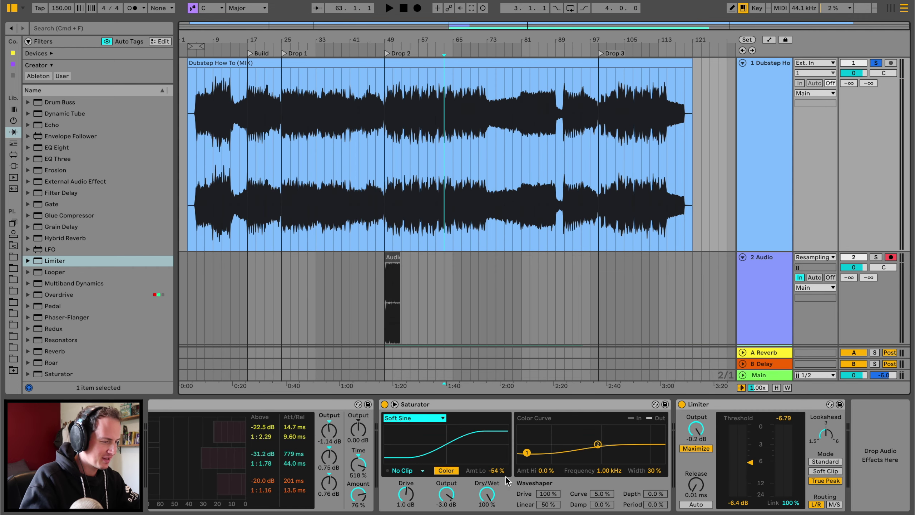
pyautogui.hscroll(-15, 506, 476)
pyautogui.hscroll(10, 484, 478)
pyautogui.click(387, 53)
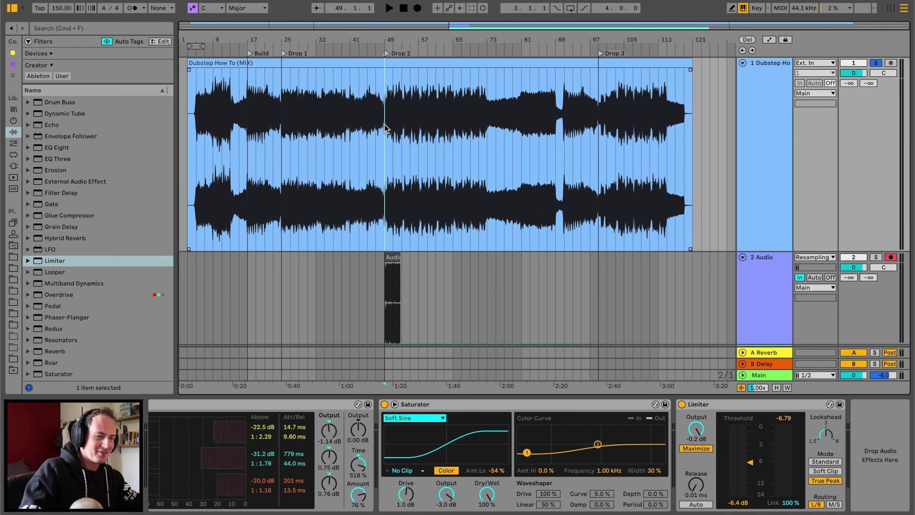
pyautogui.moveTo(379, 43); pyautogui.dragTo(380, 45)
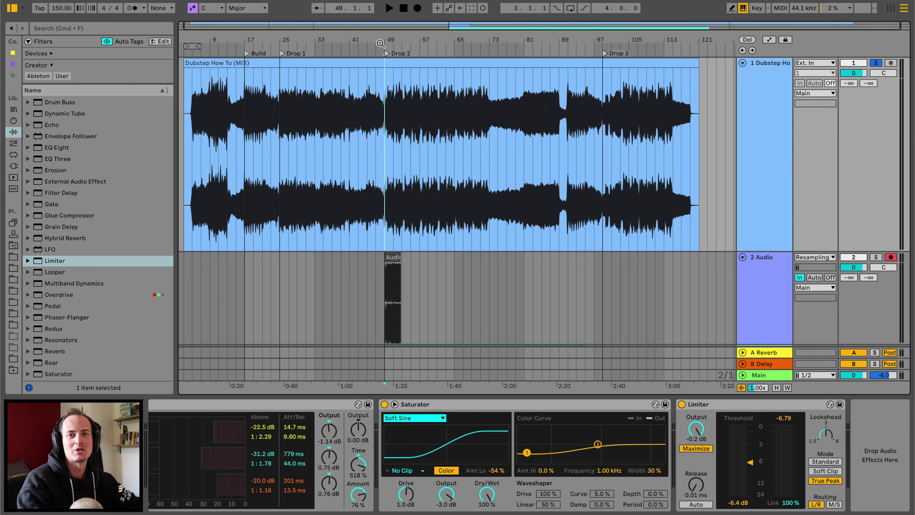